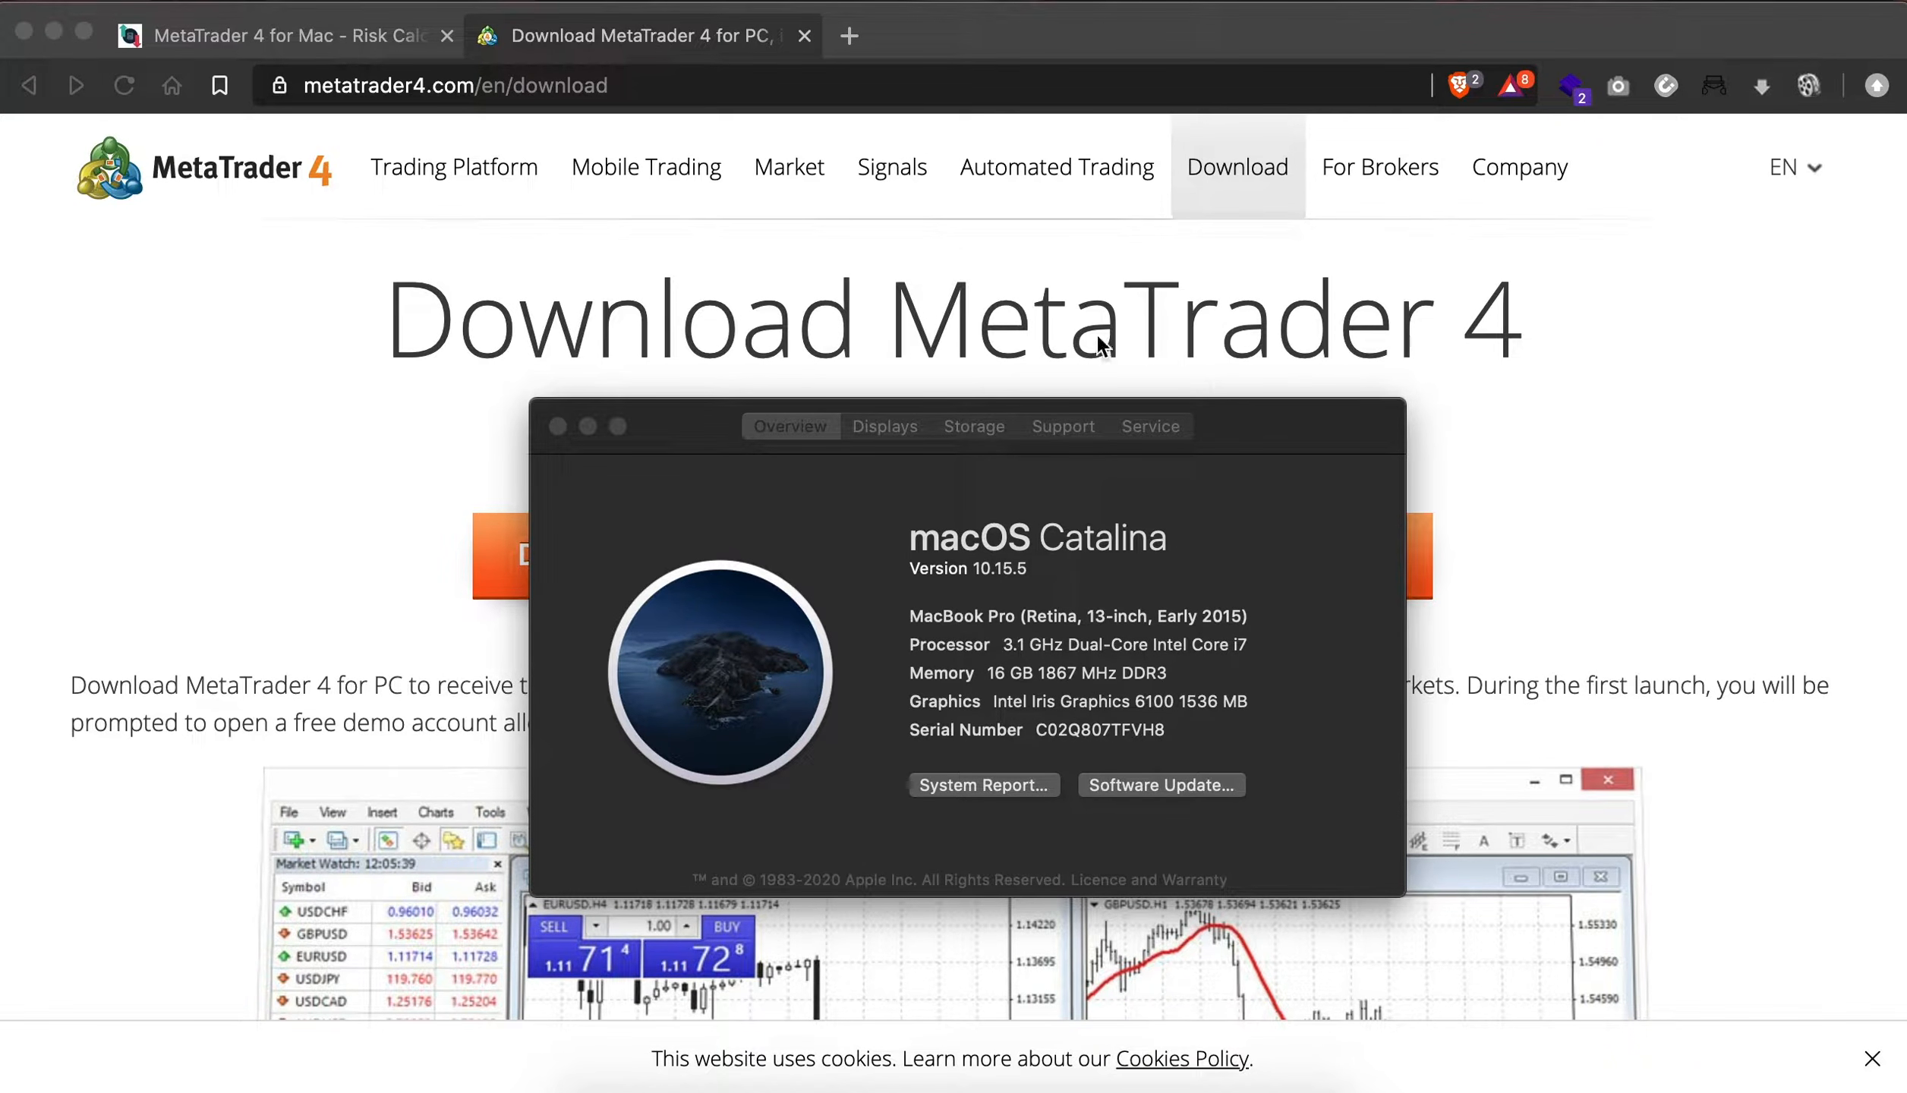
# - Download CrossOver Mac 19.0.2 from Step 1 of the MetaTrader 4 for Mac page, saving the zip archive in the D2 folder
pyautogui.click(301, 45)
pyautogui.click(315, 38)
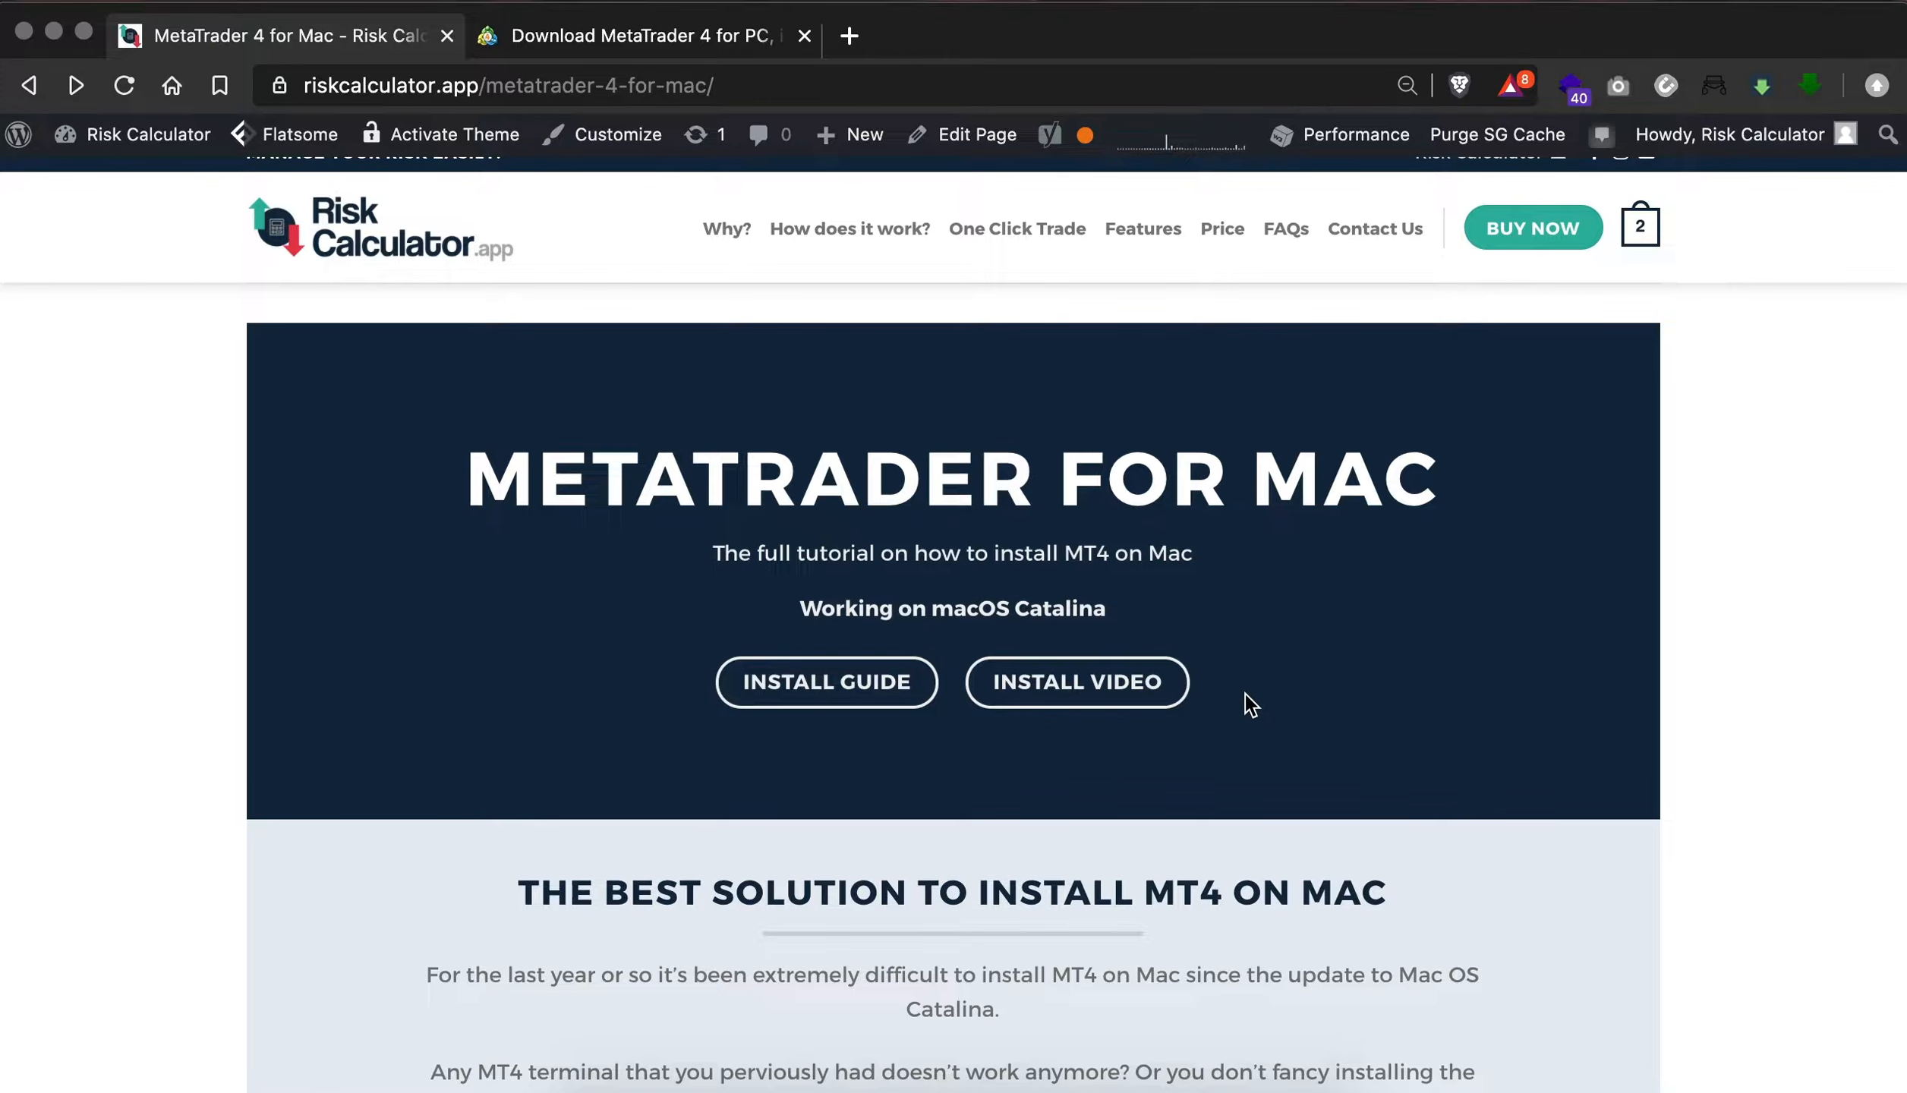
pyautogui.scroll(-2, 1246, 693)
pyautogui.scroll(-6, 893, 706)
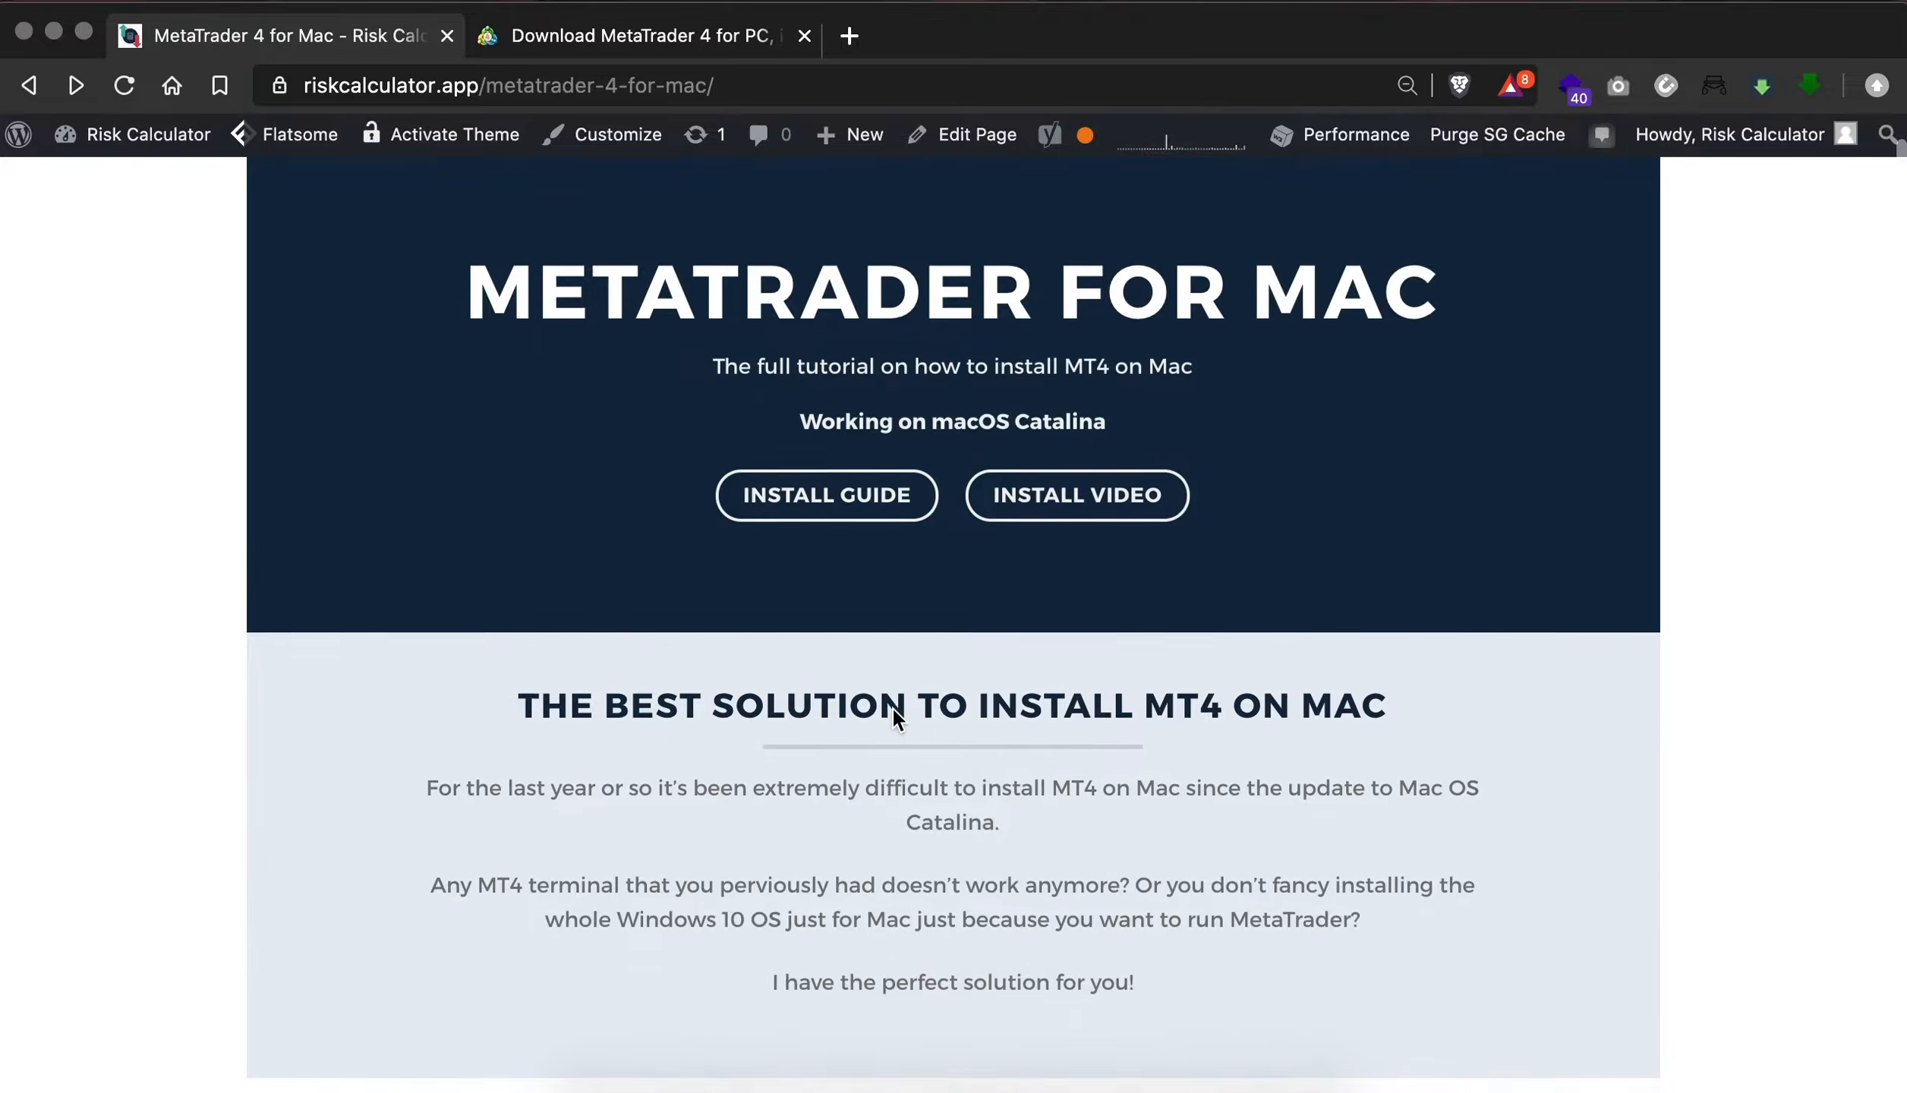
pyautogui.scroll(-20, 892, 706)
pyautogui.scroll(15, 893, 706)
pyautogui.scroll(9, 893, 719)
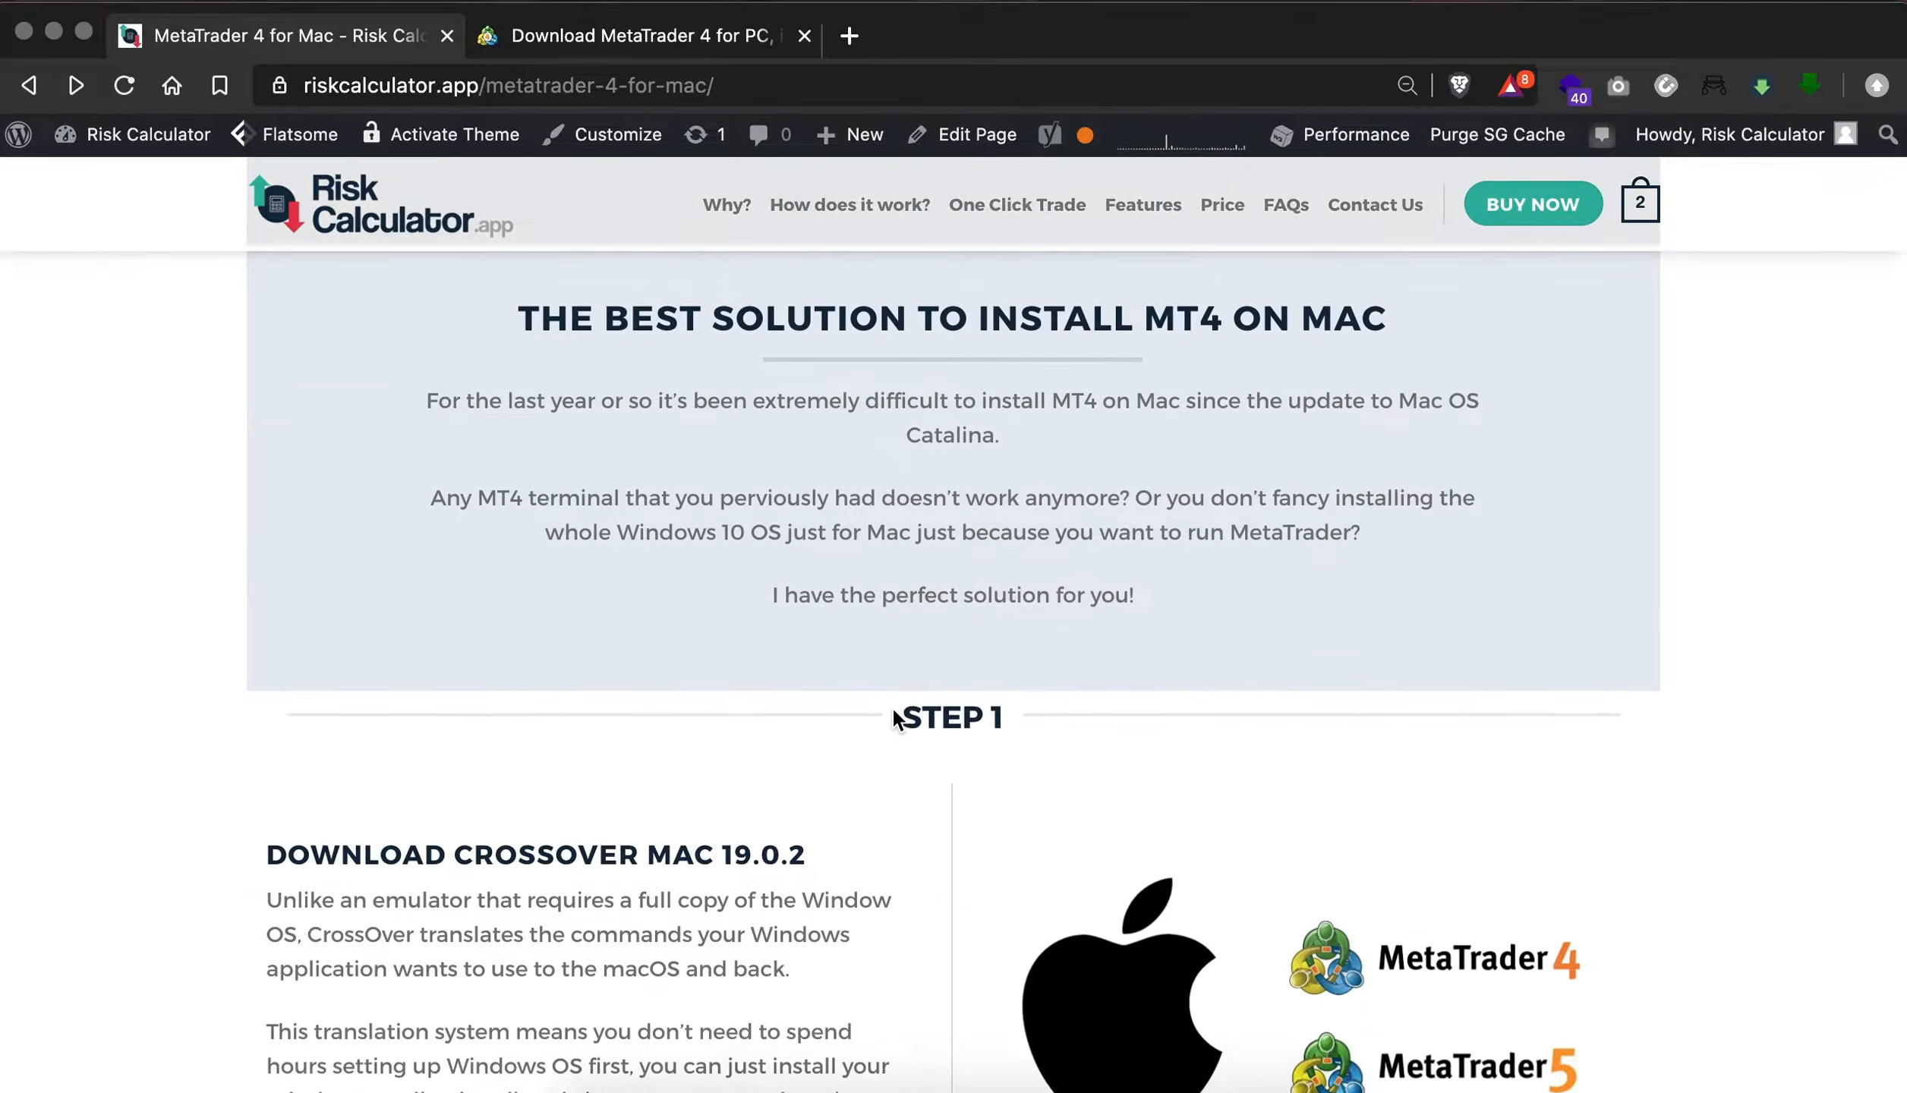
pyautogui.scroll(-7, 892, 714)
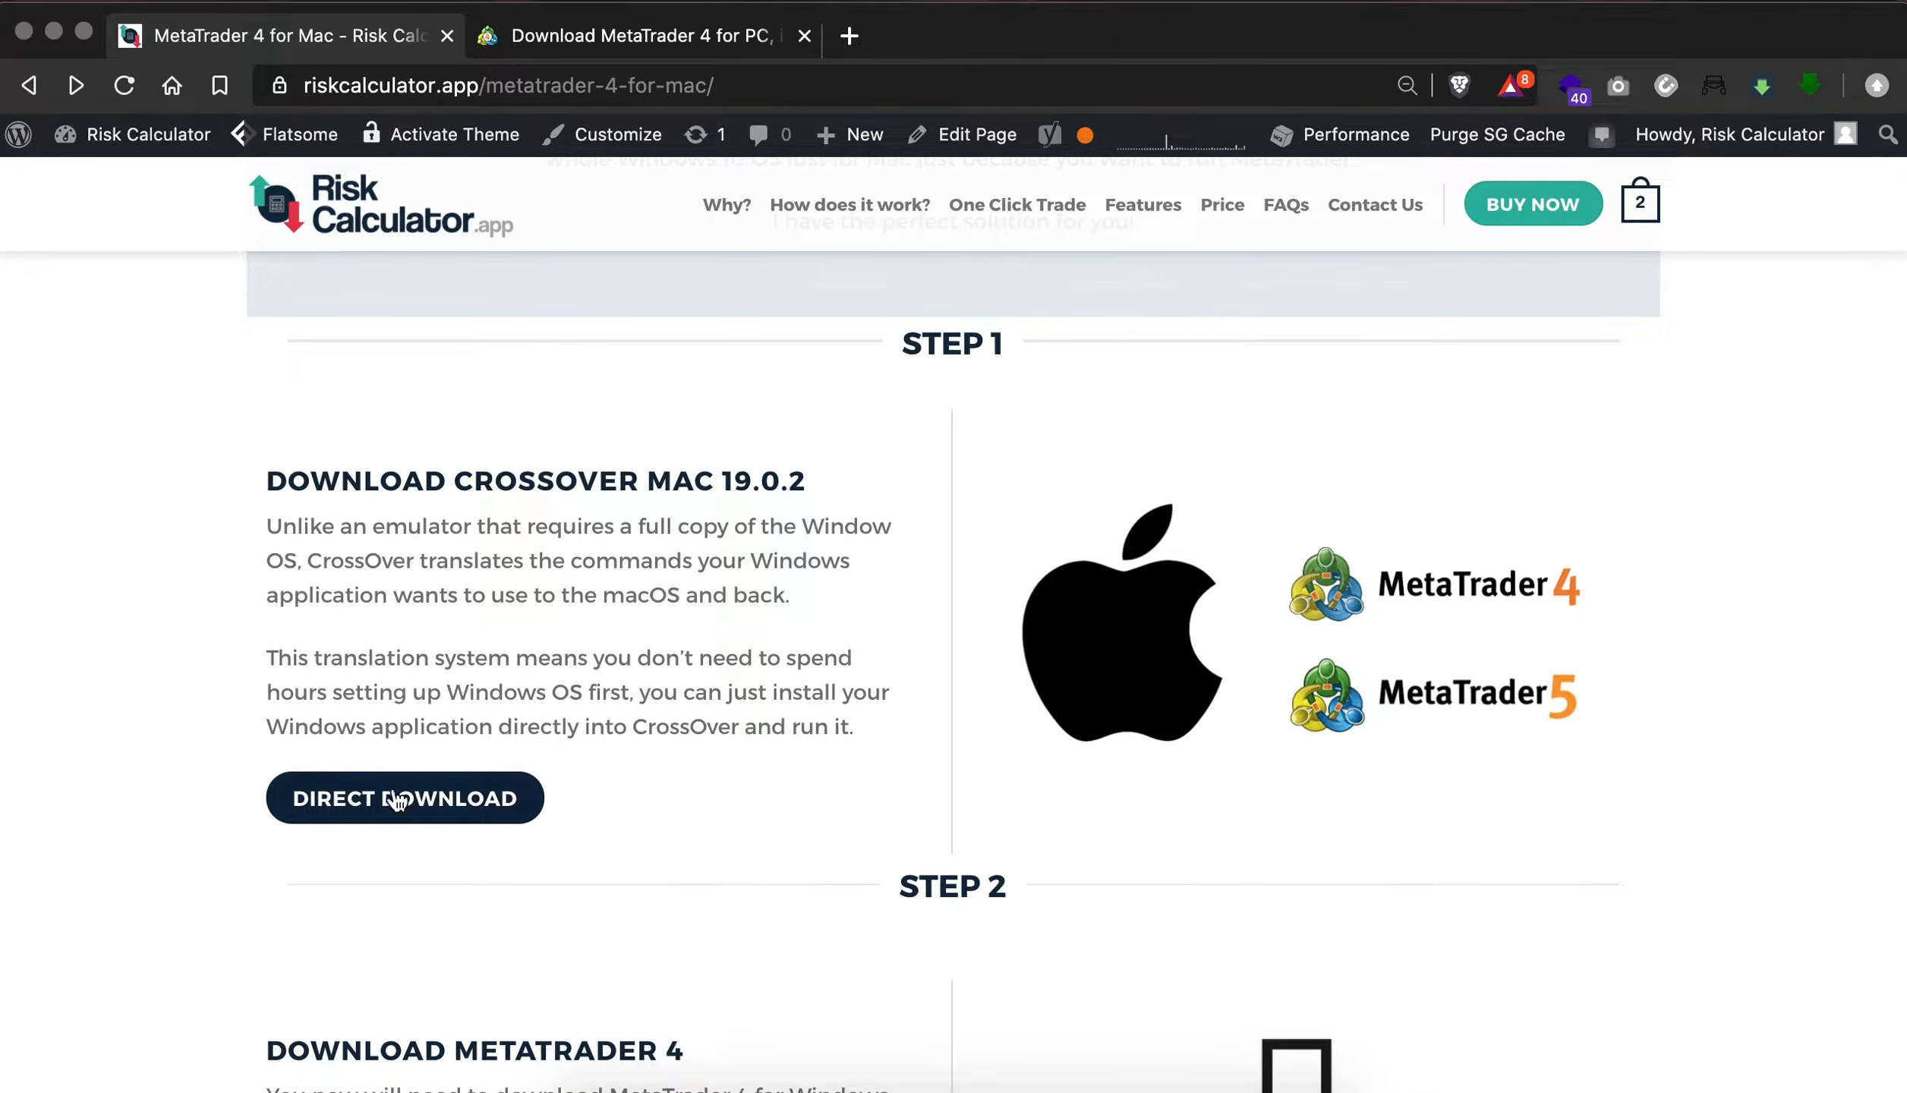
pyautogui.click(444, 801)
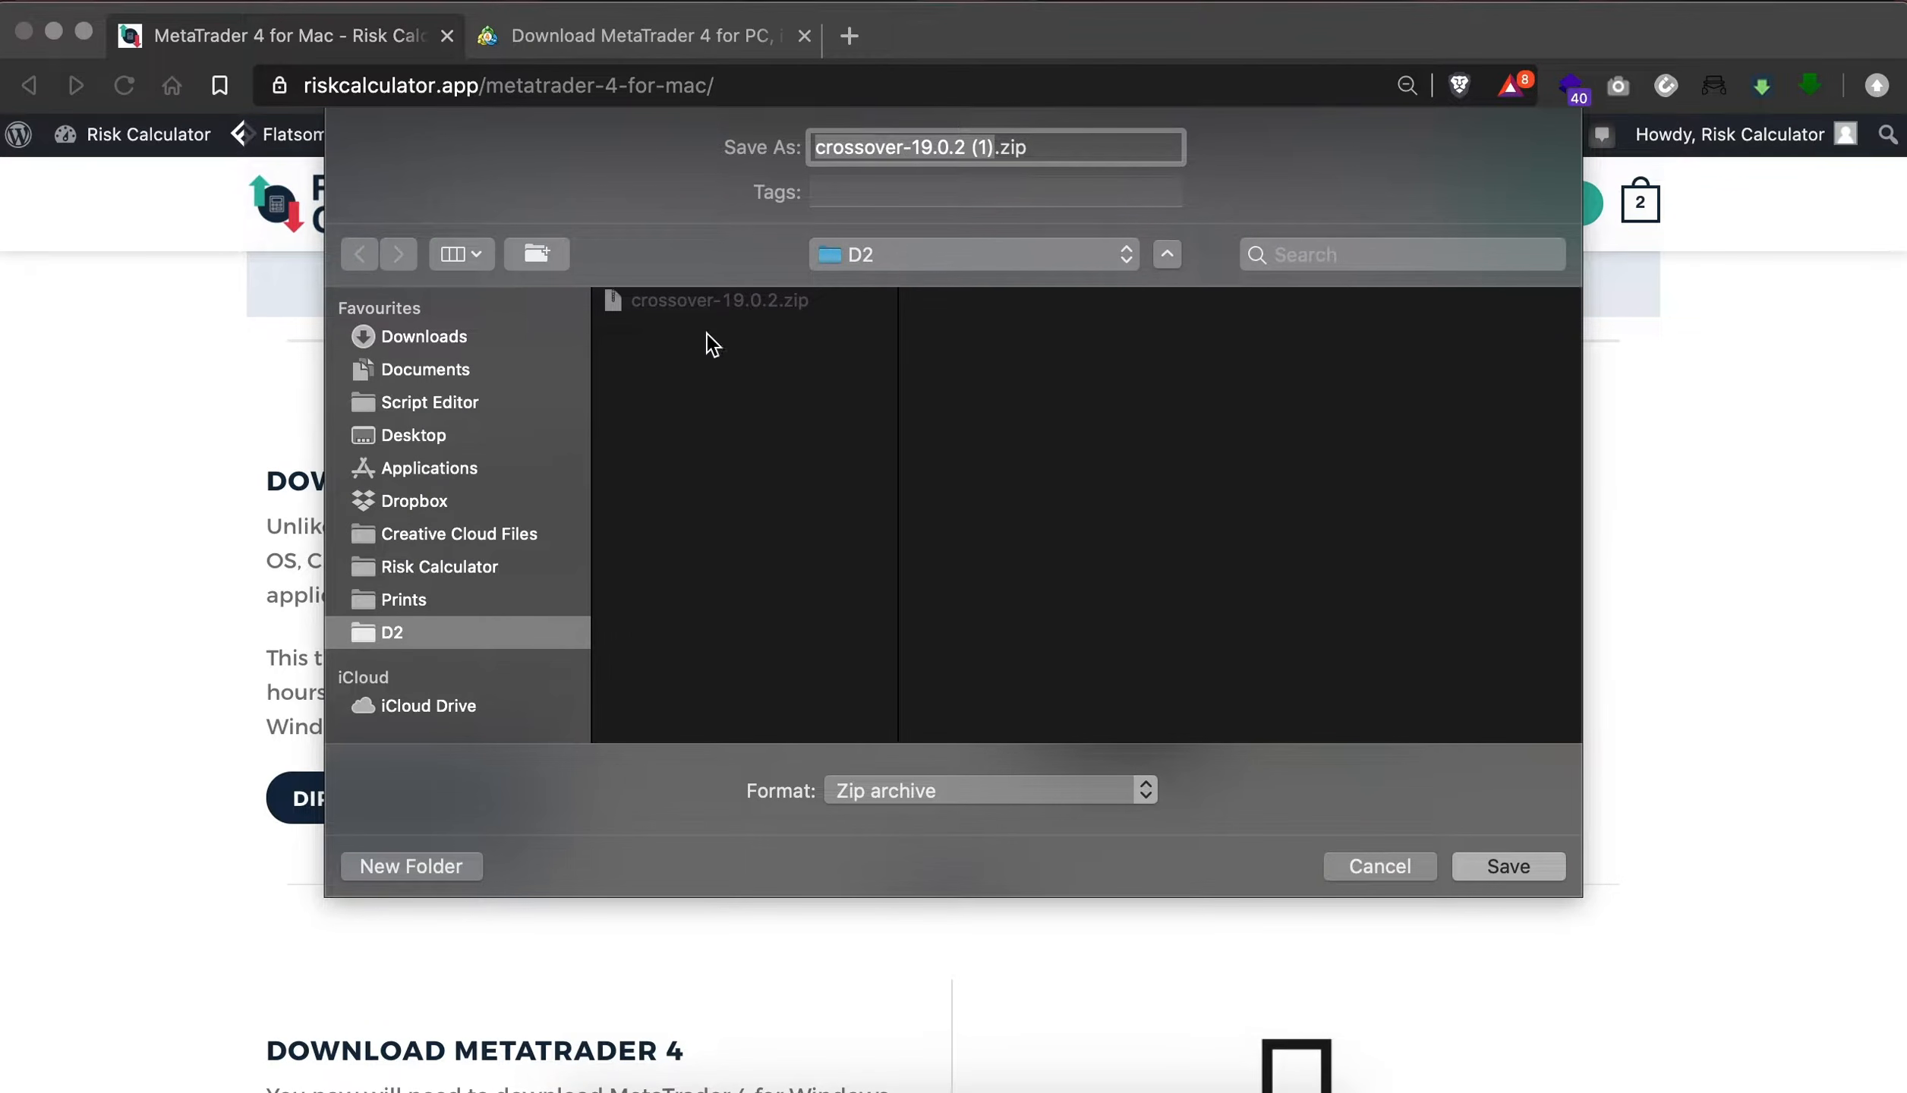
pyautogui.click(1507, 865)
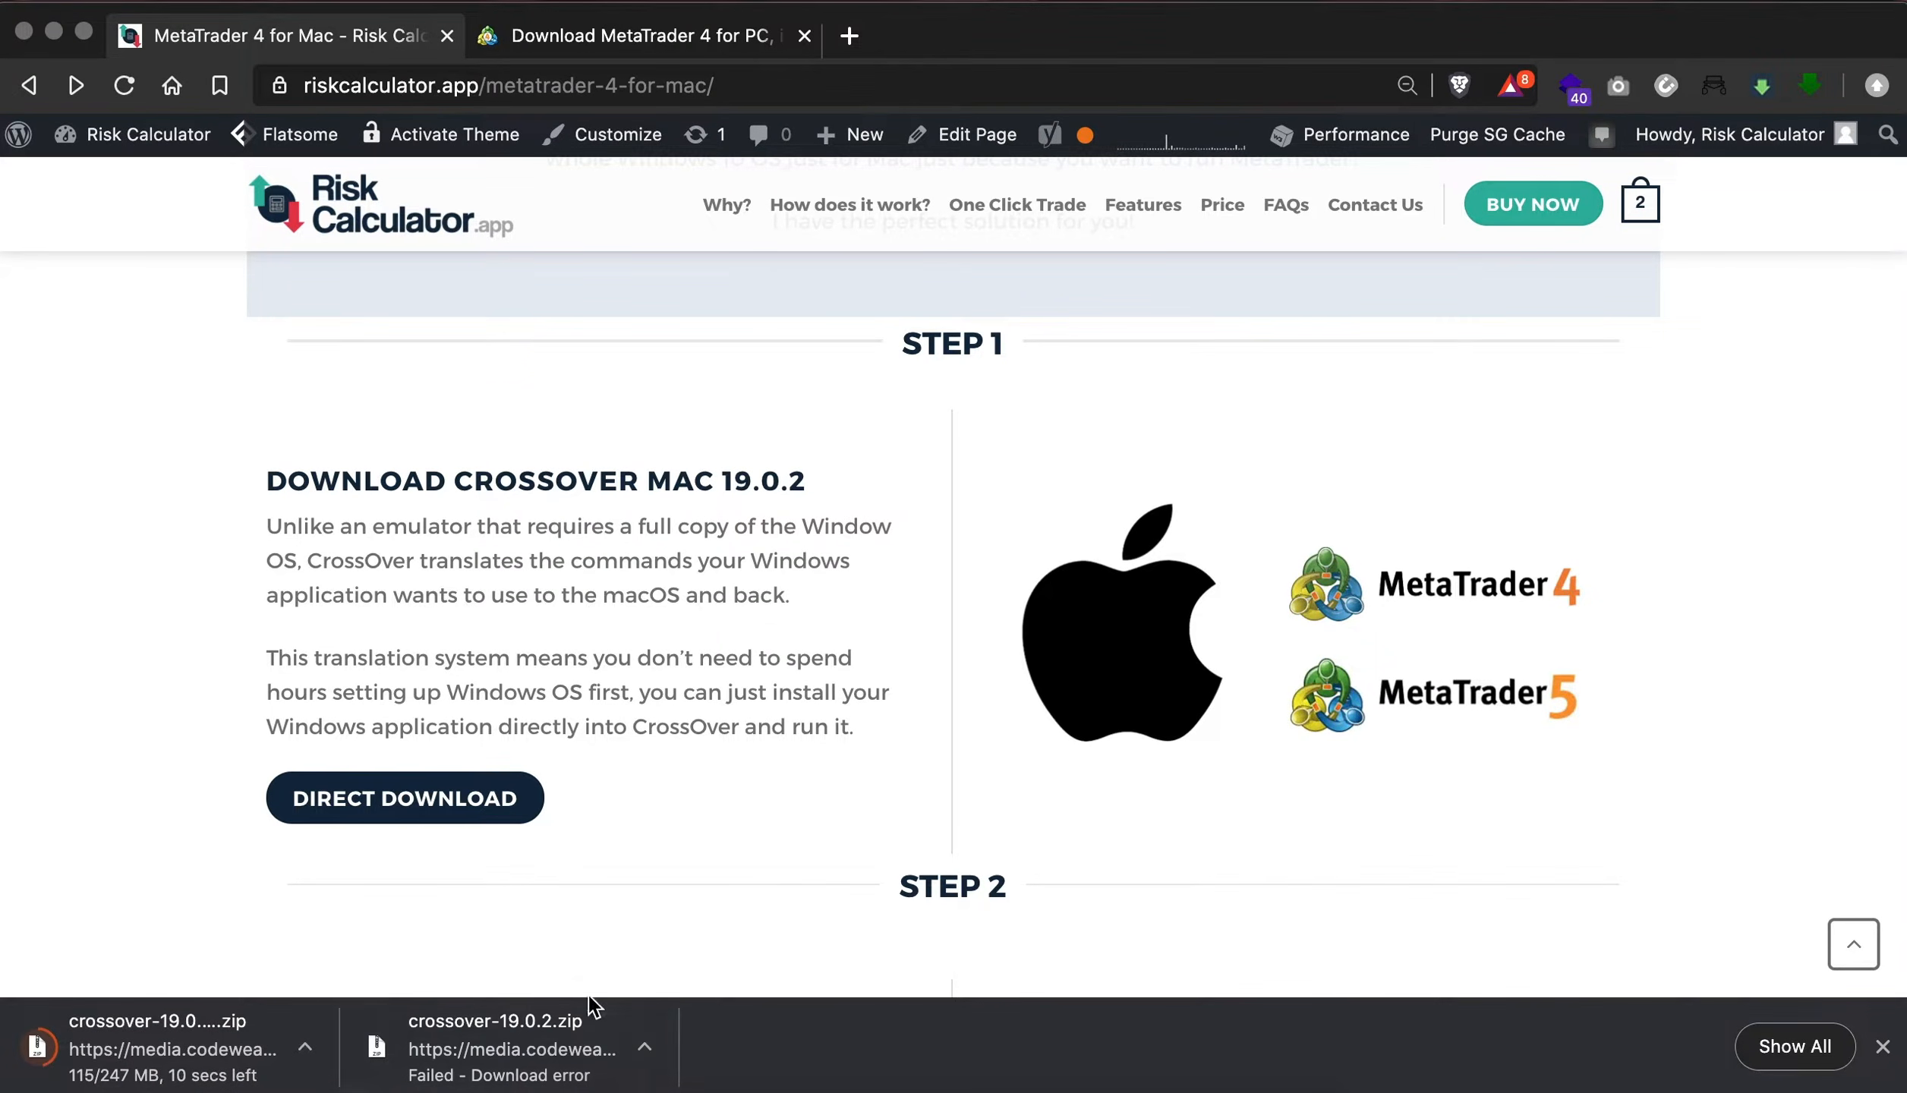
# - Download the MetaTrader 4 Windows installer from Step 2 of the page, saving it as forexmt4 in the D2 folder
pyautogui.scroll(-3, 607, 913)
pyautogui.scroll(-5, 608, 919)
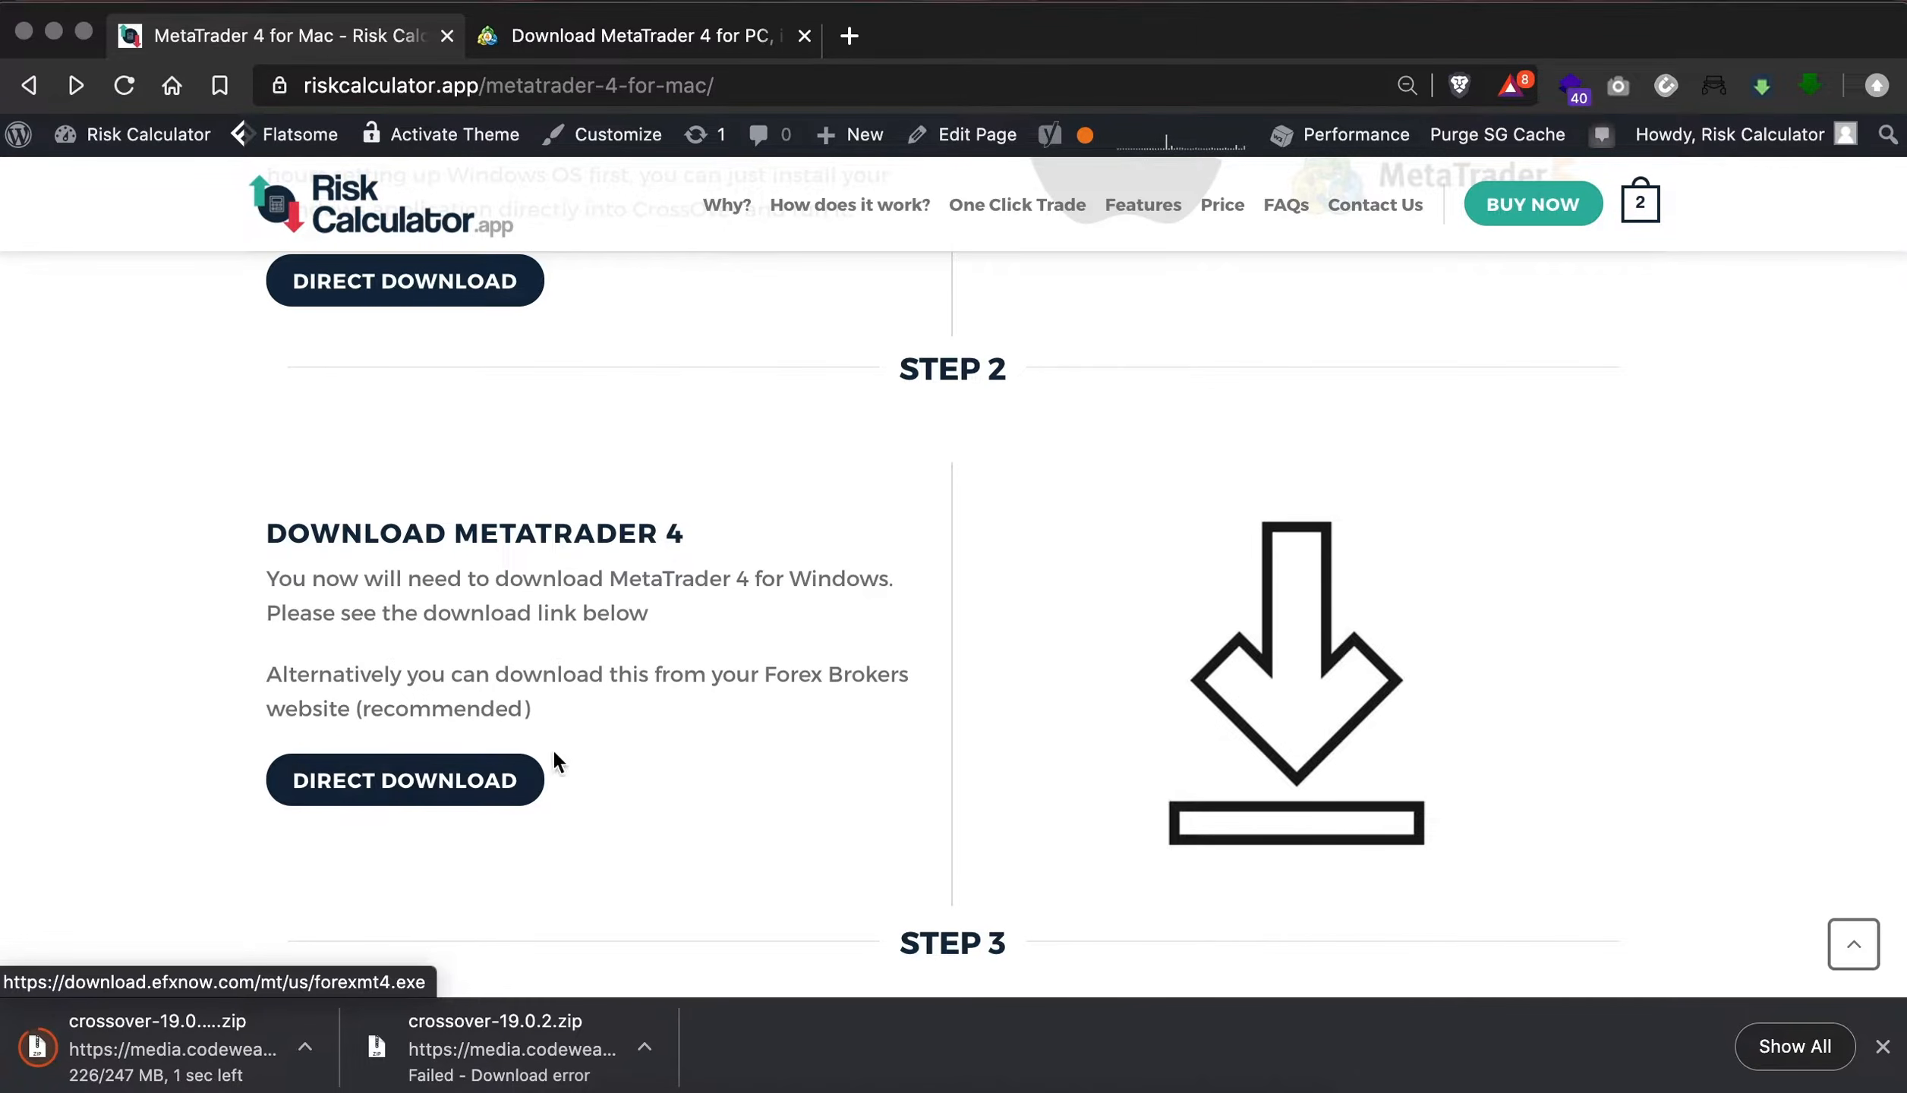
pyautogui.click(425, 786)
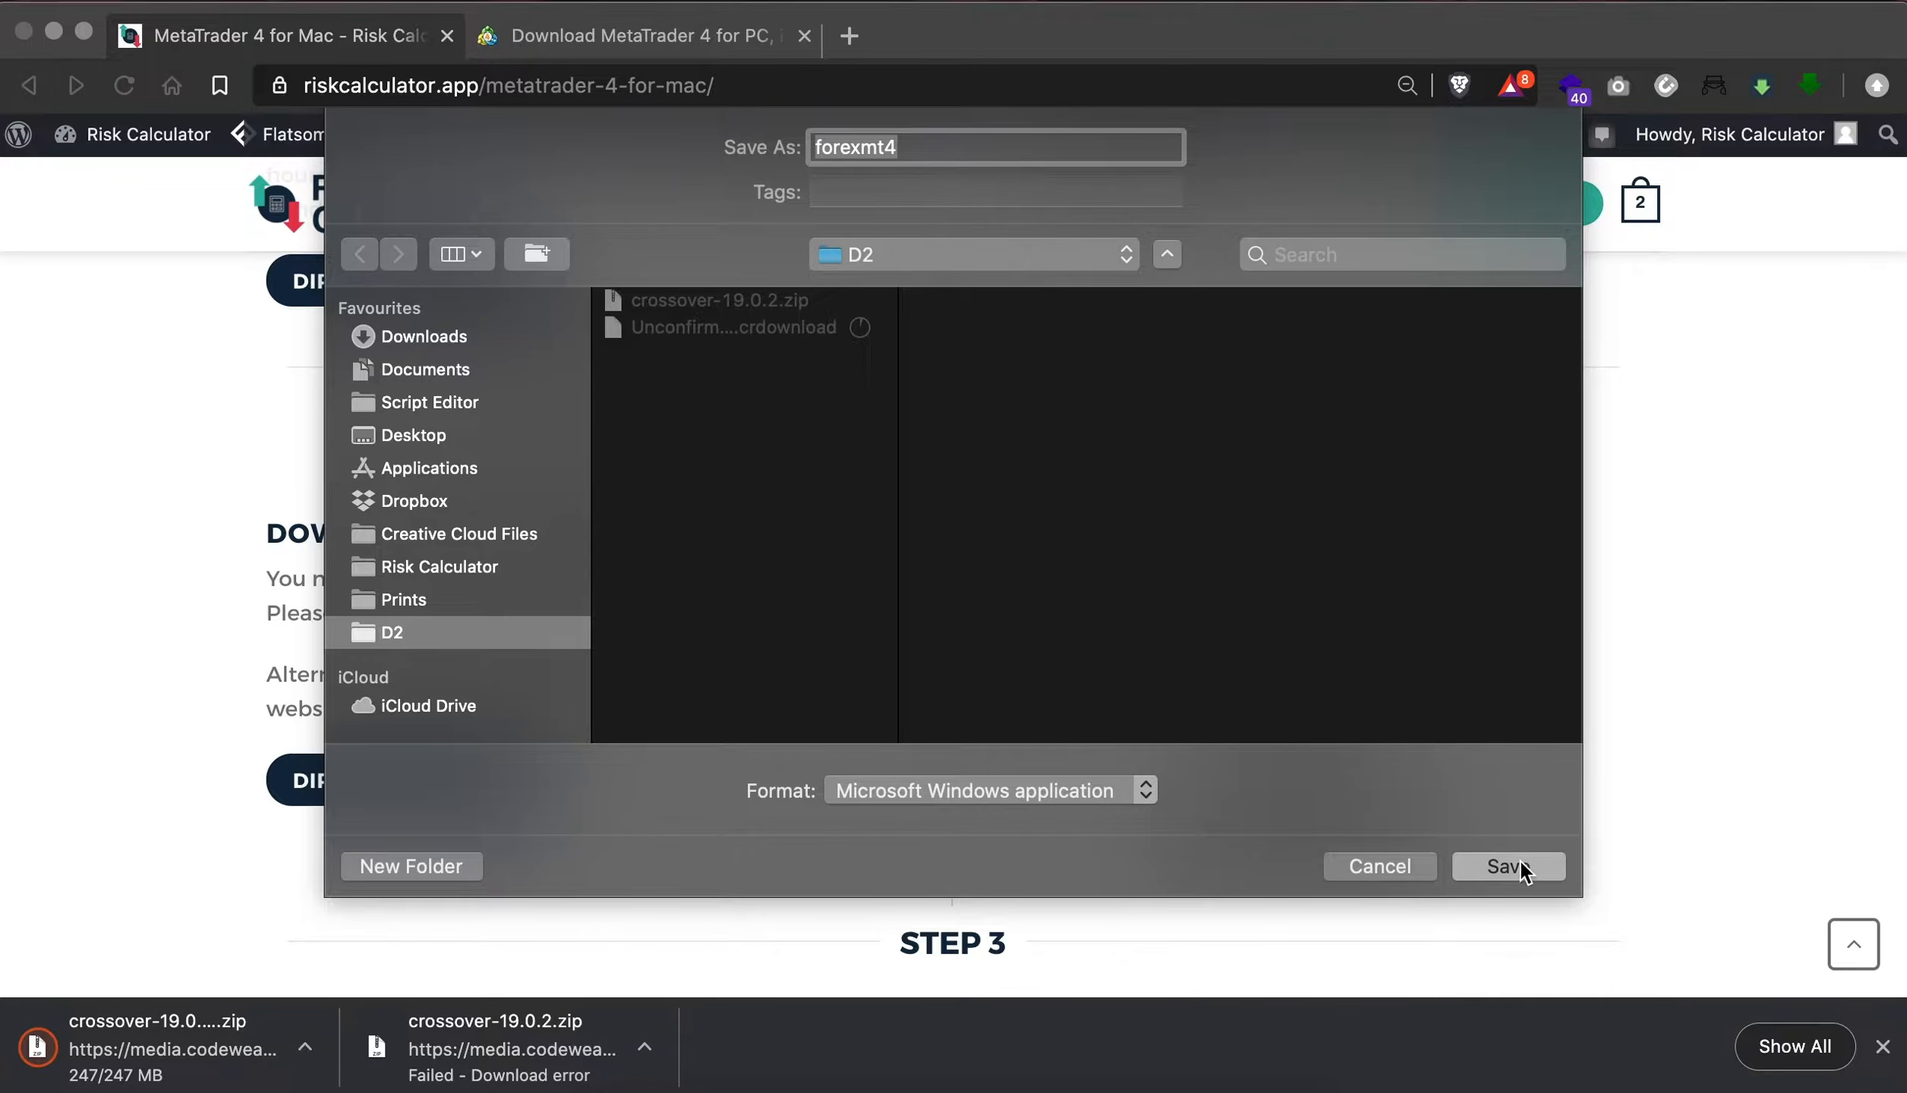
pyautogui.click(1508, 868)
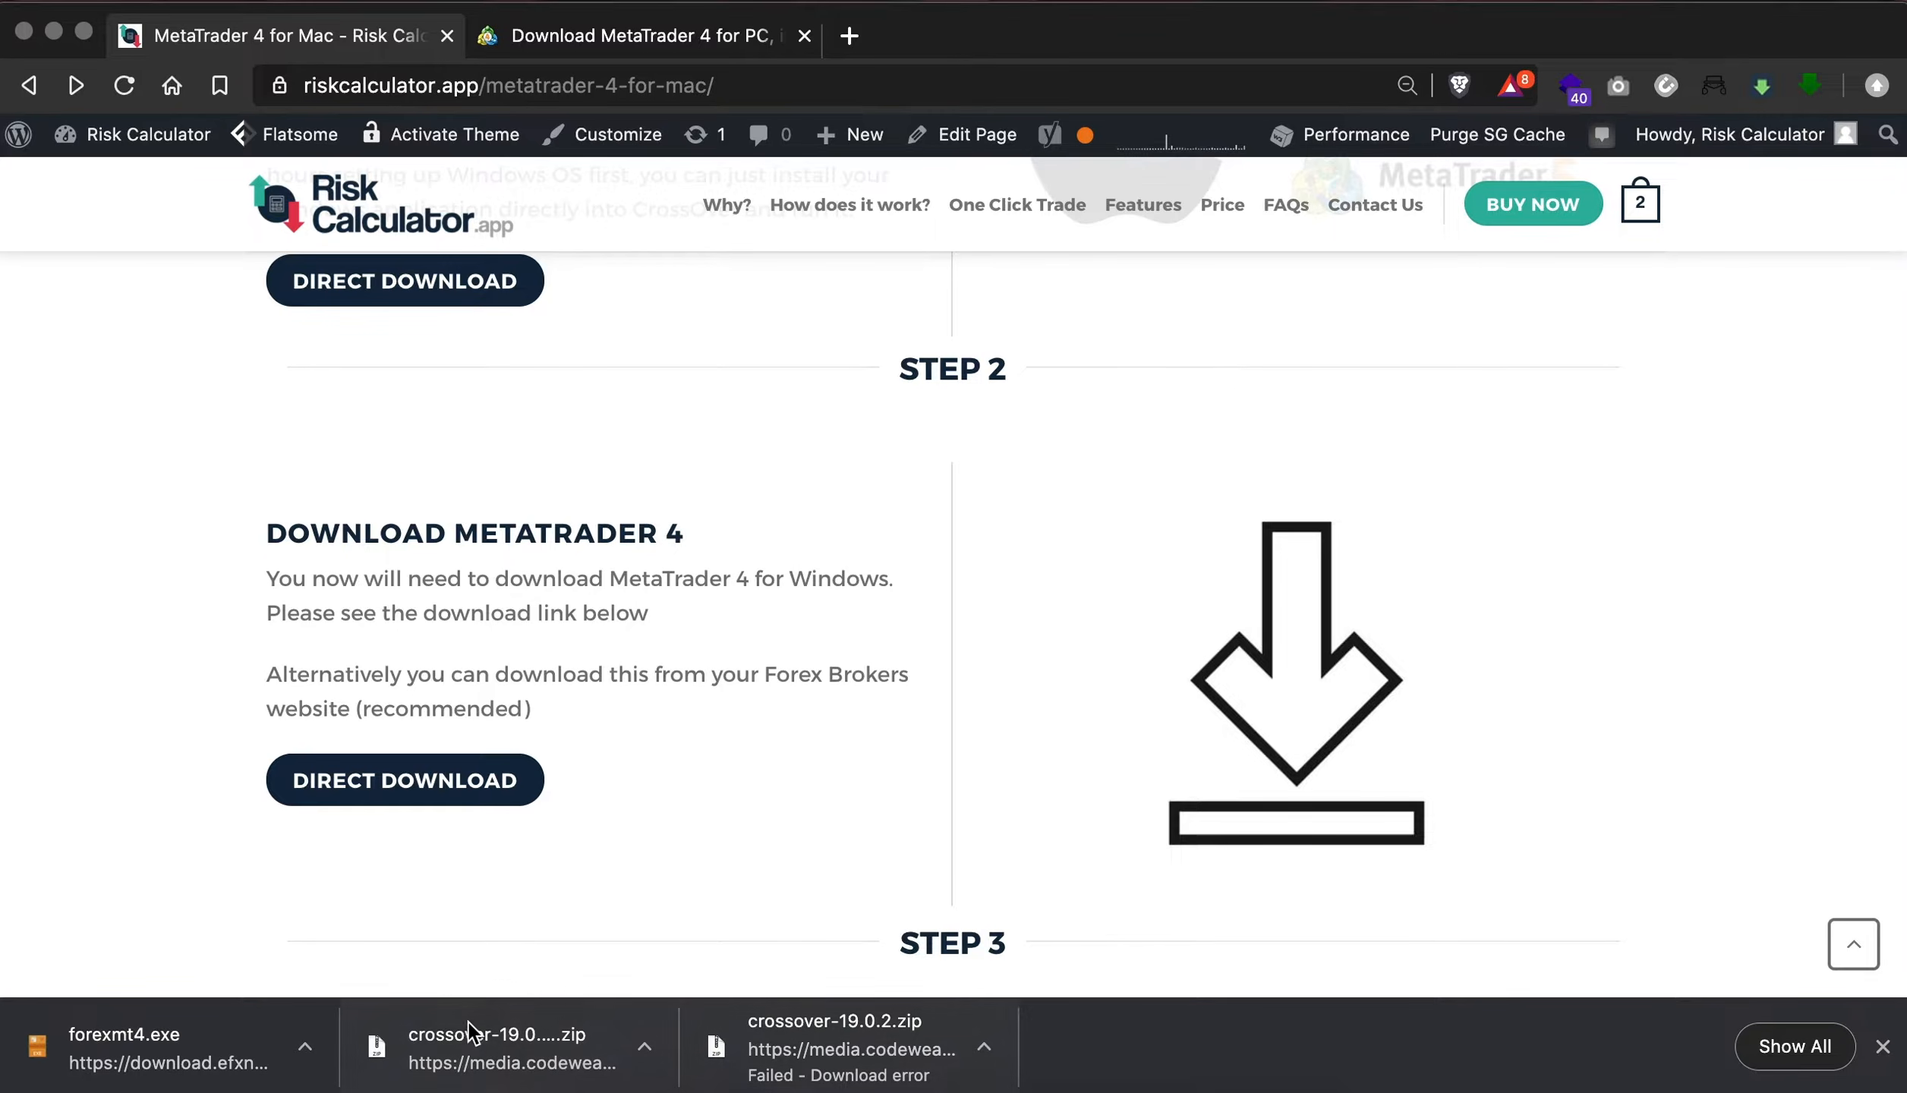
# - Extract the downloaded CrossOver archive and delete both CrossOver zip files from the D2 folder
pyautogui.click(492, 1037)
pyautogui.scroll(5, 629, 762)
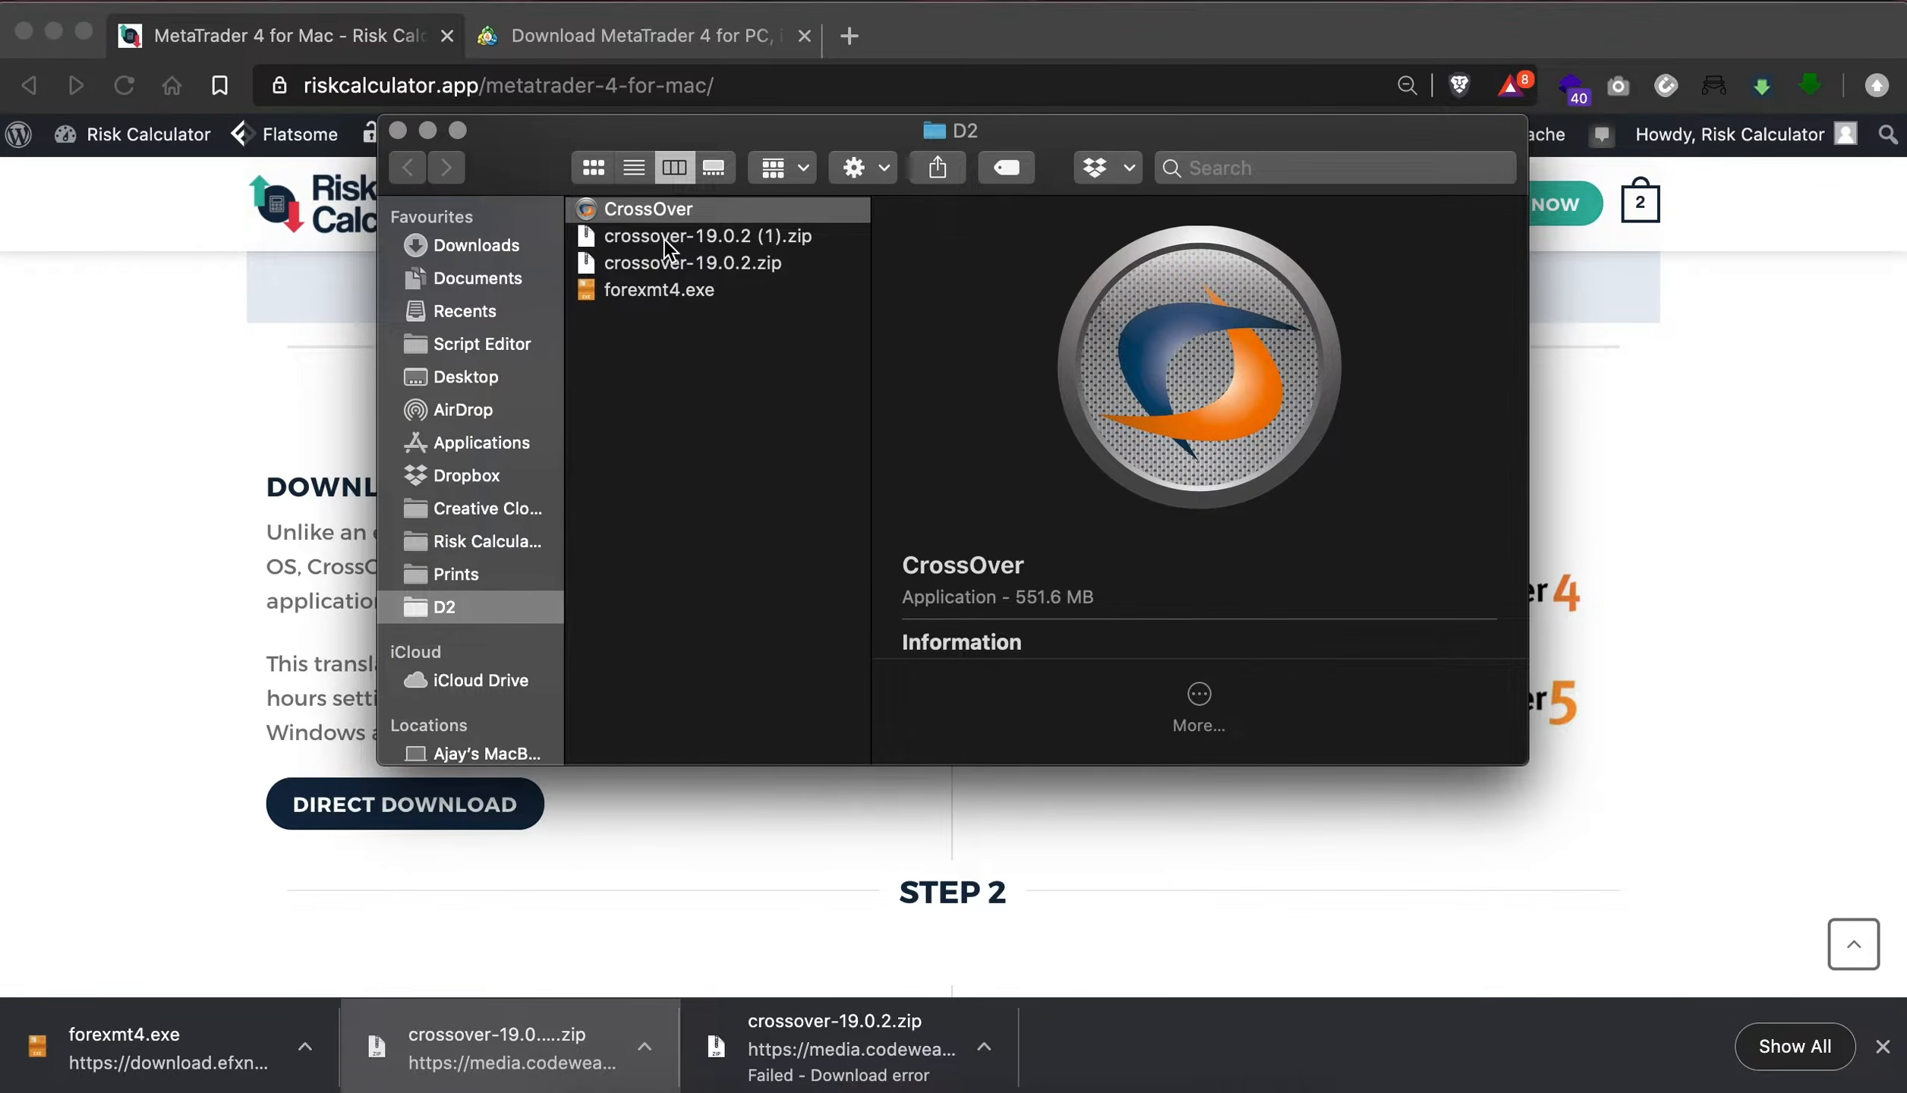
pyautogui.click(759, 241)
pyautogui.keyDown('shift'); pyautogui.click(759, 265); pyautogui.keyUp('shift')
pyautogui.press('super+BackSpace')
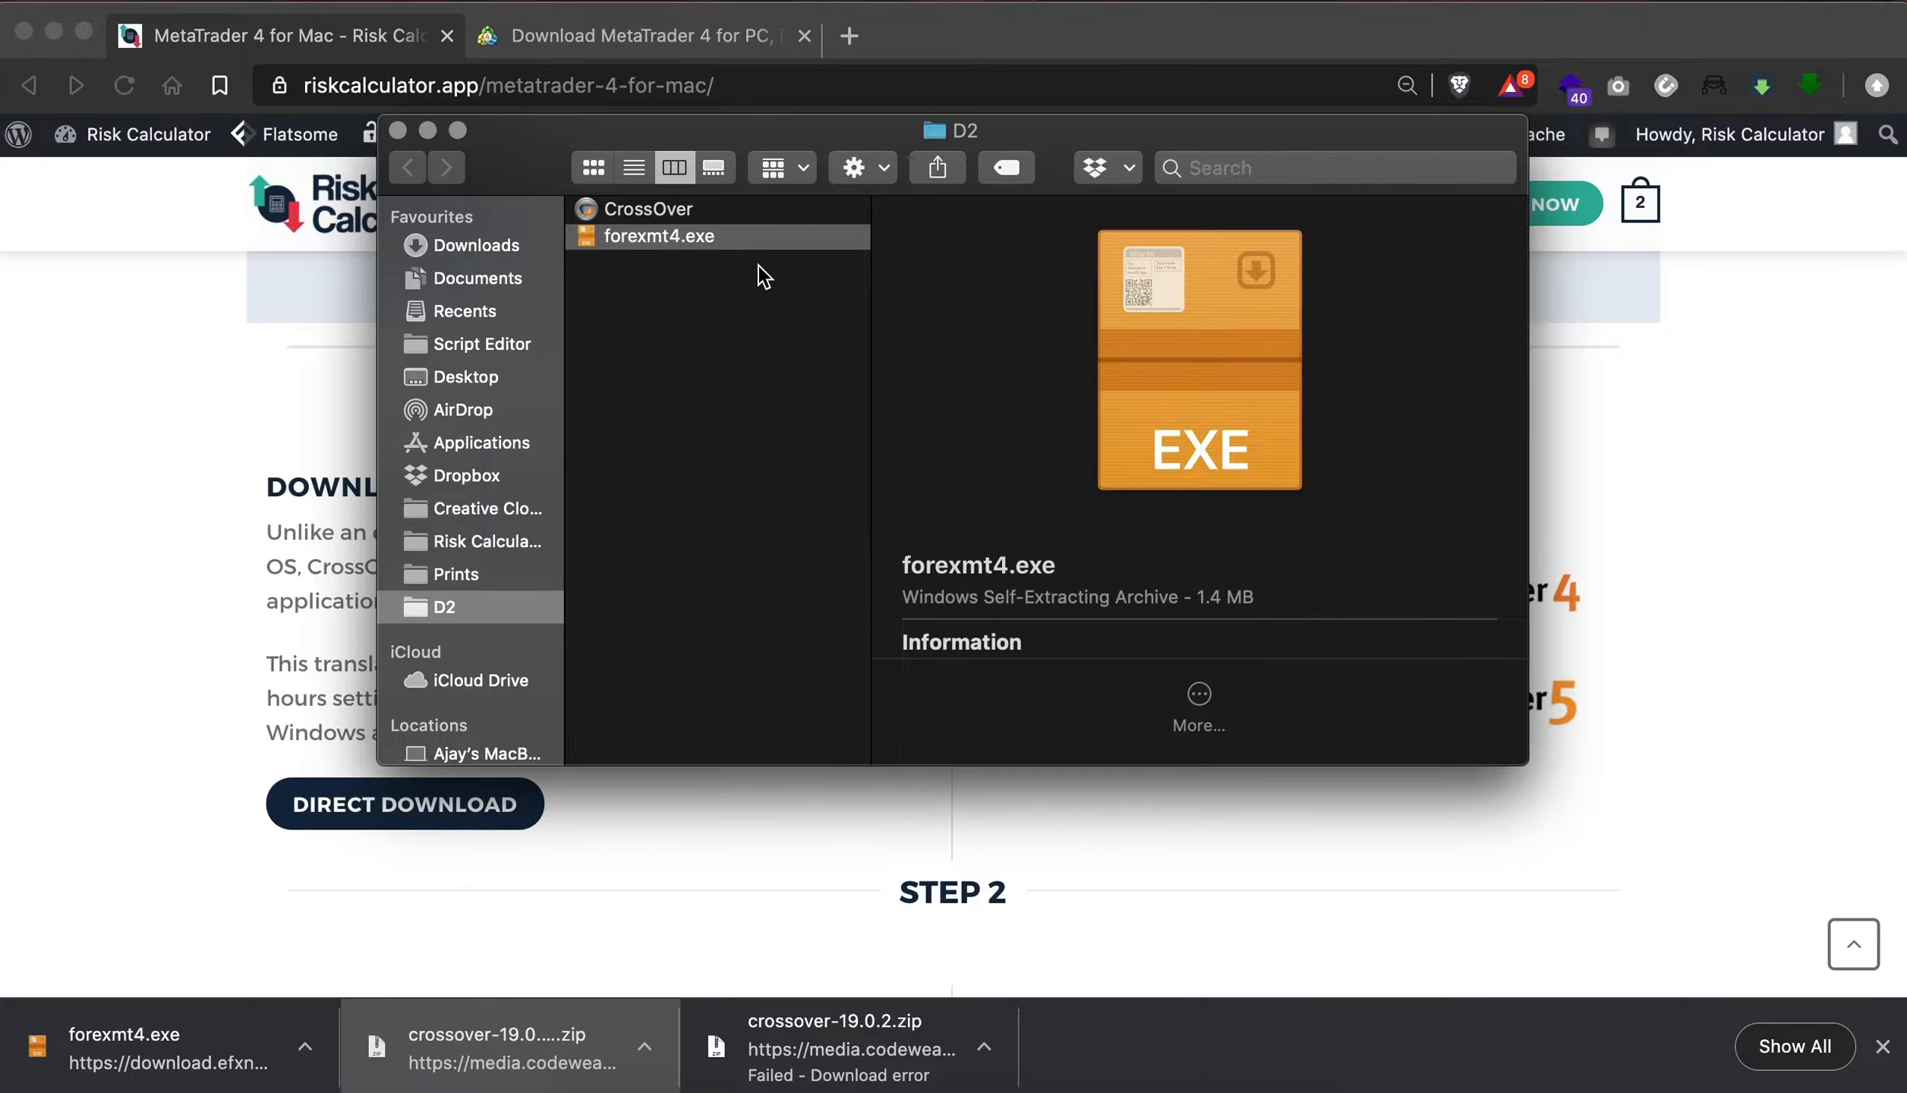
# - Launch CrossOver from the D2 folder, allow it to access Desktop files and have it move itself to the Applications folder
pyautogui.click(691, 215)
pyautogui.click(690, 211)
pyautogui.doubleClick(744, 210)
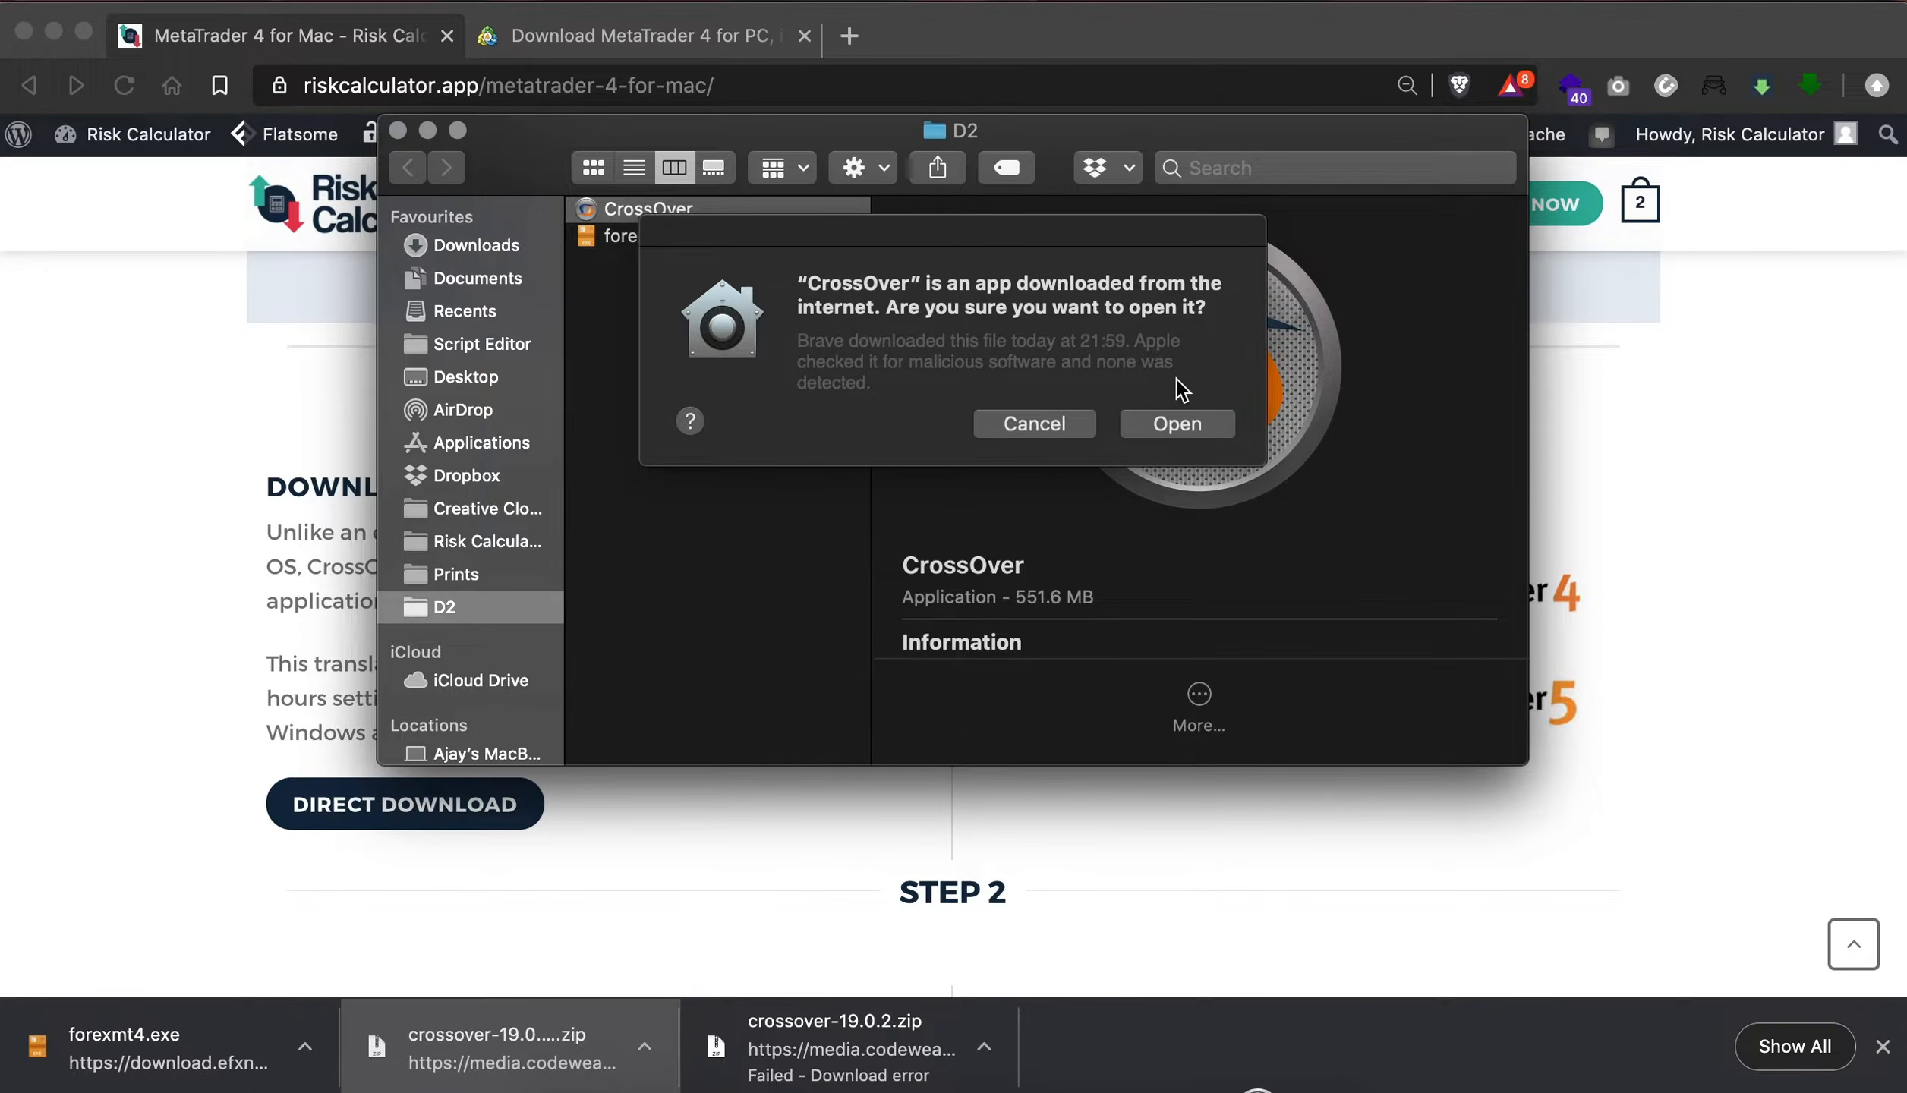
pyautogui.click(1161, 424)
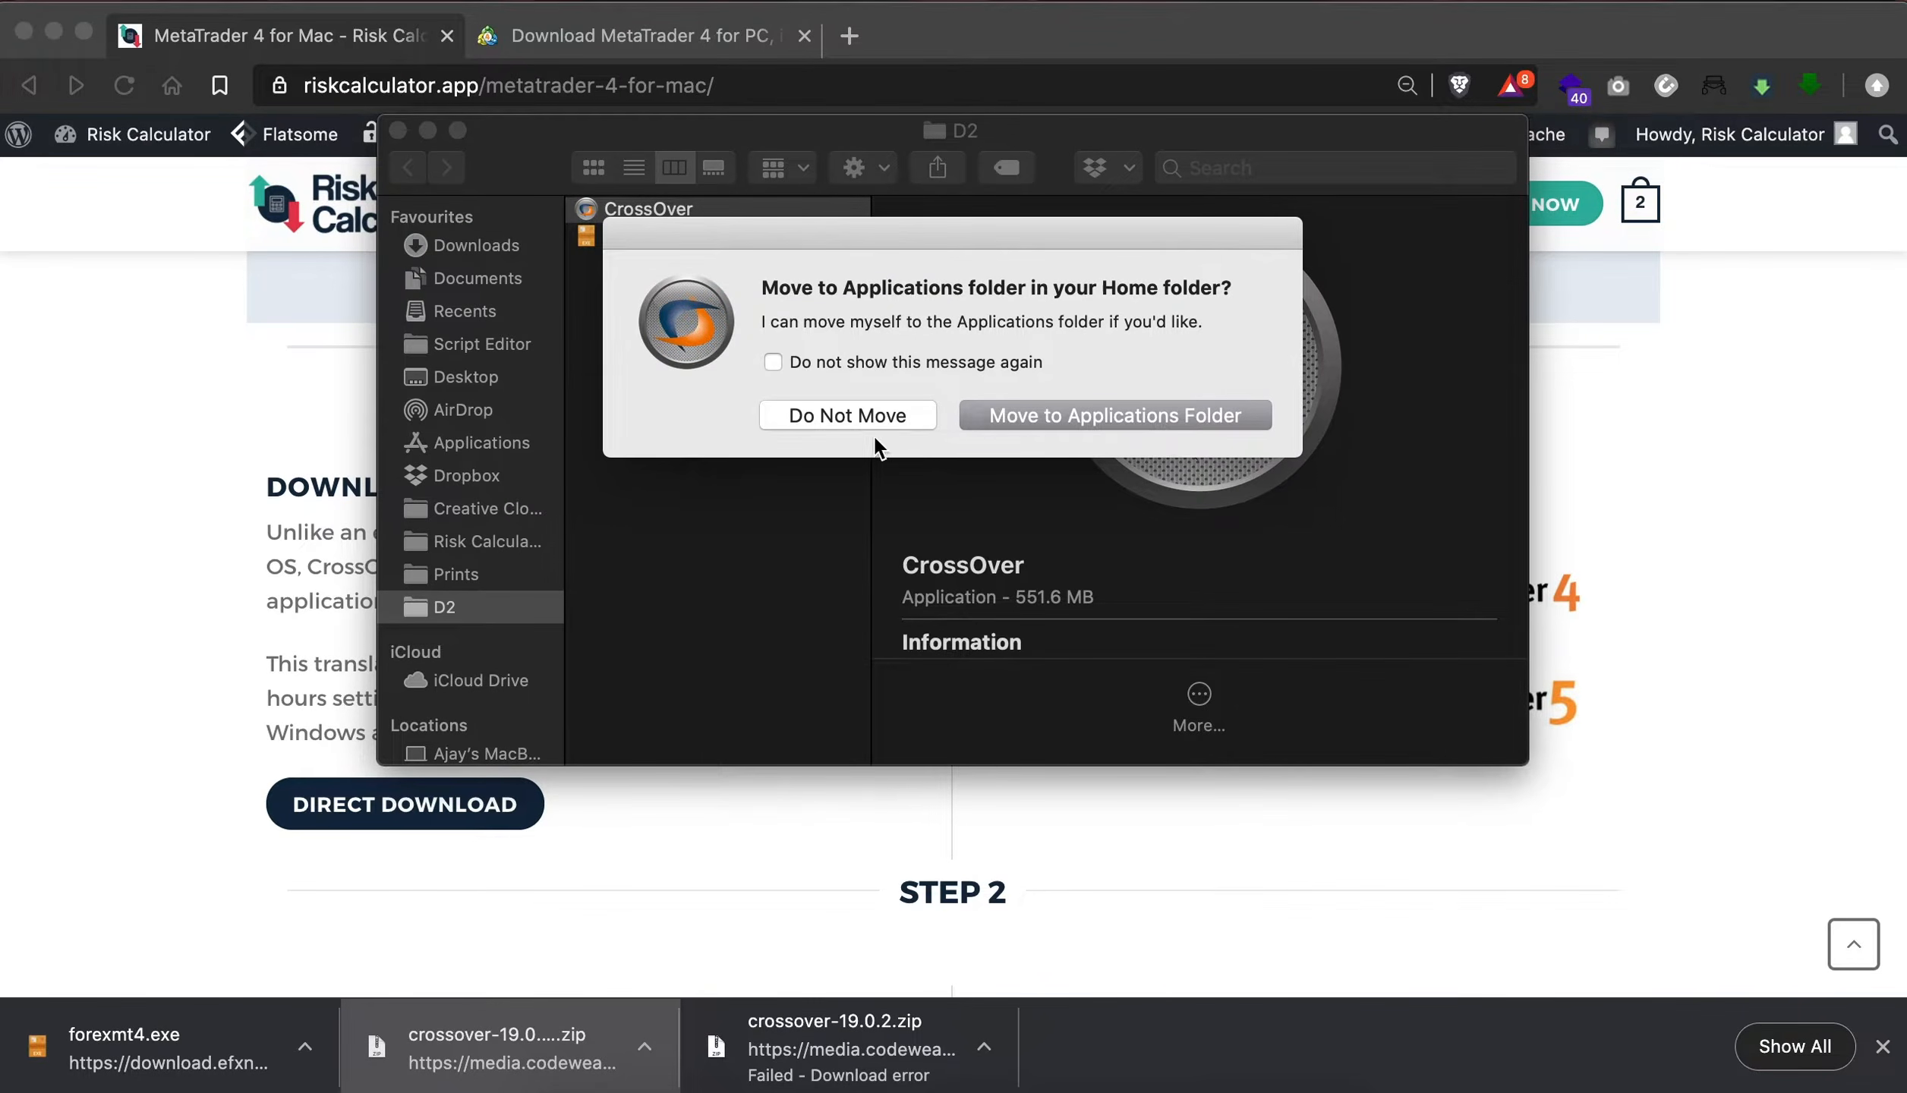
pyautogui.click(1123, 419)
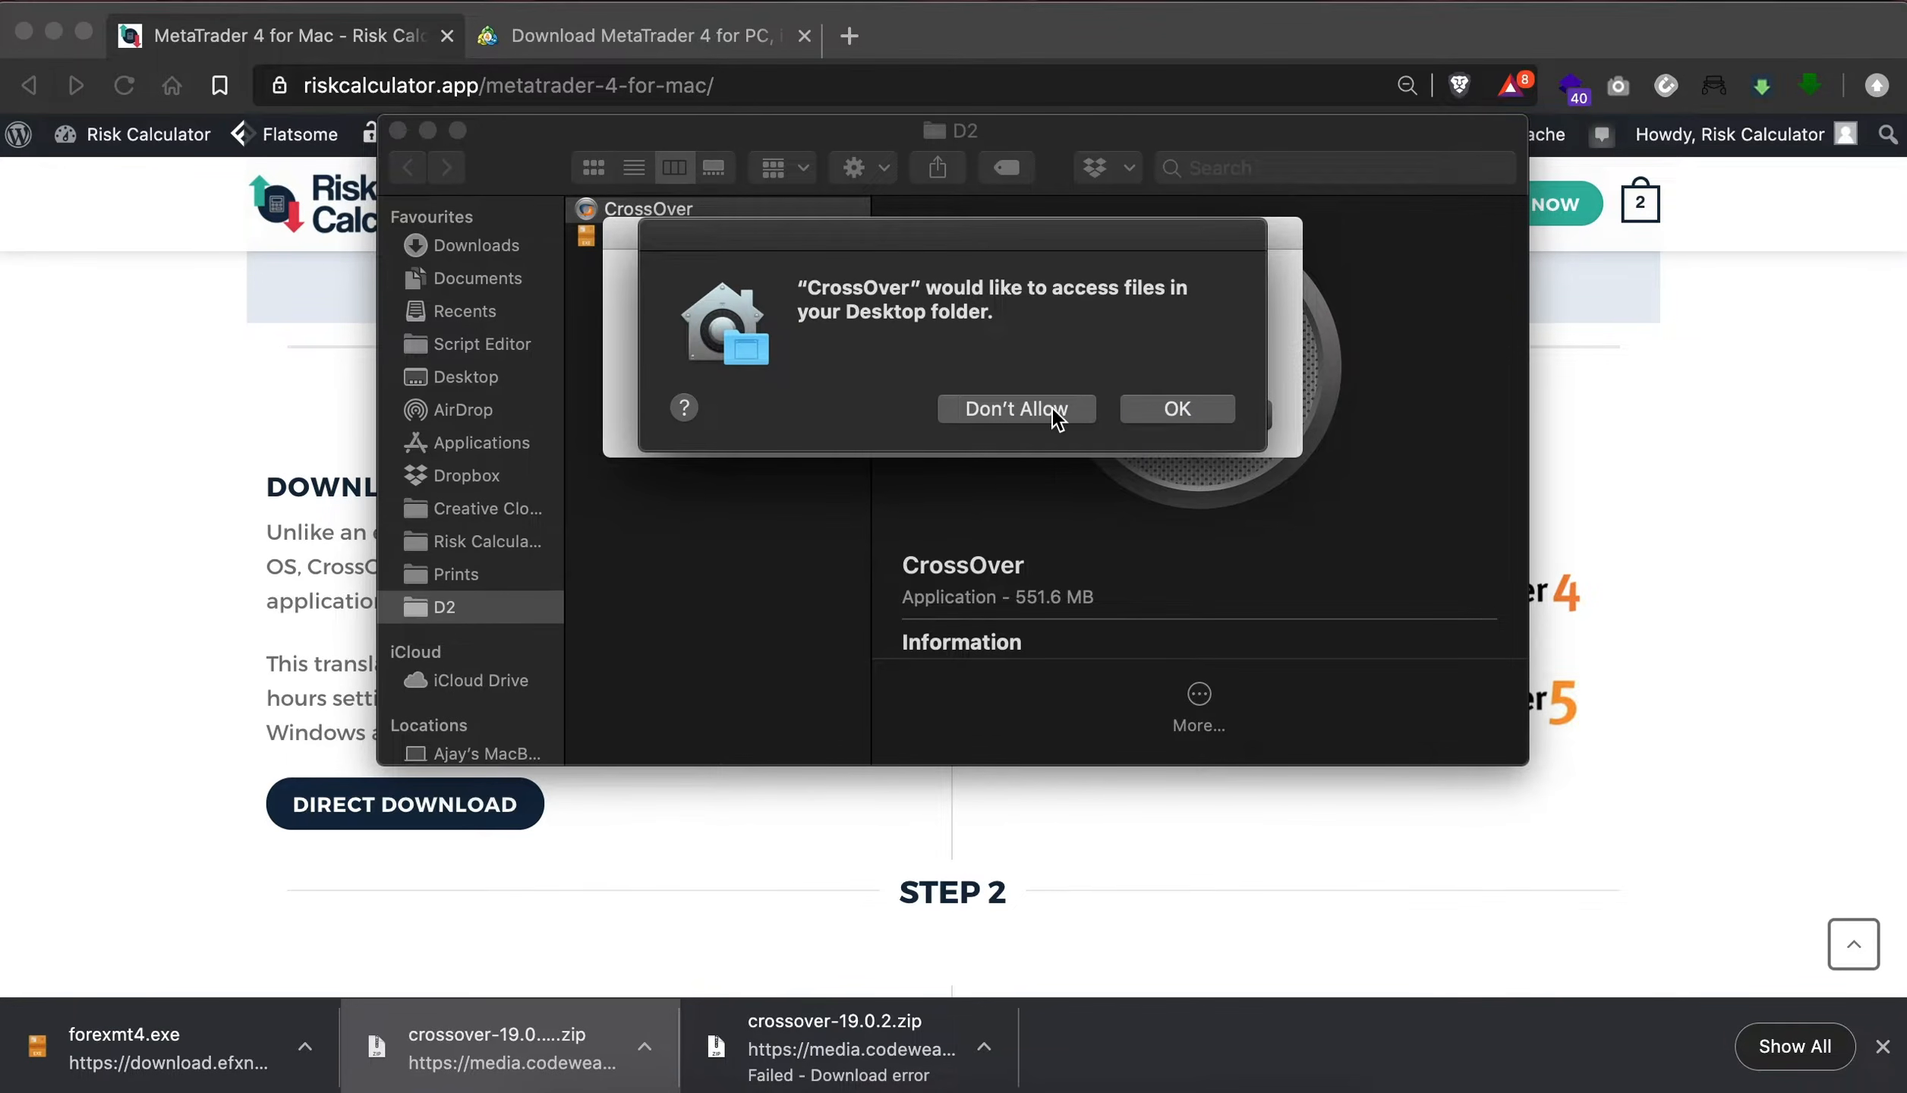
pyautogui.click(1182, 416)
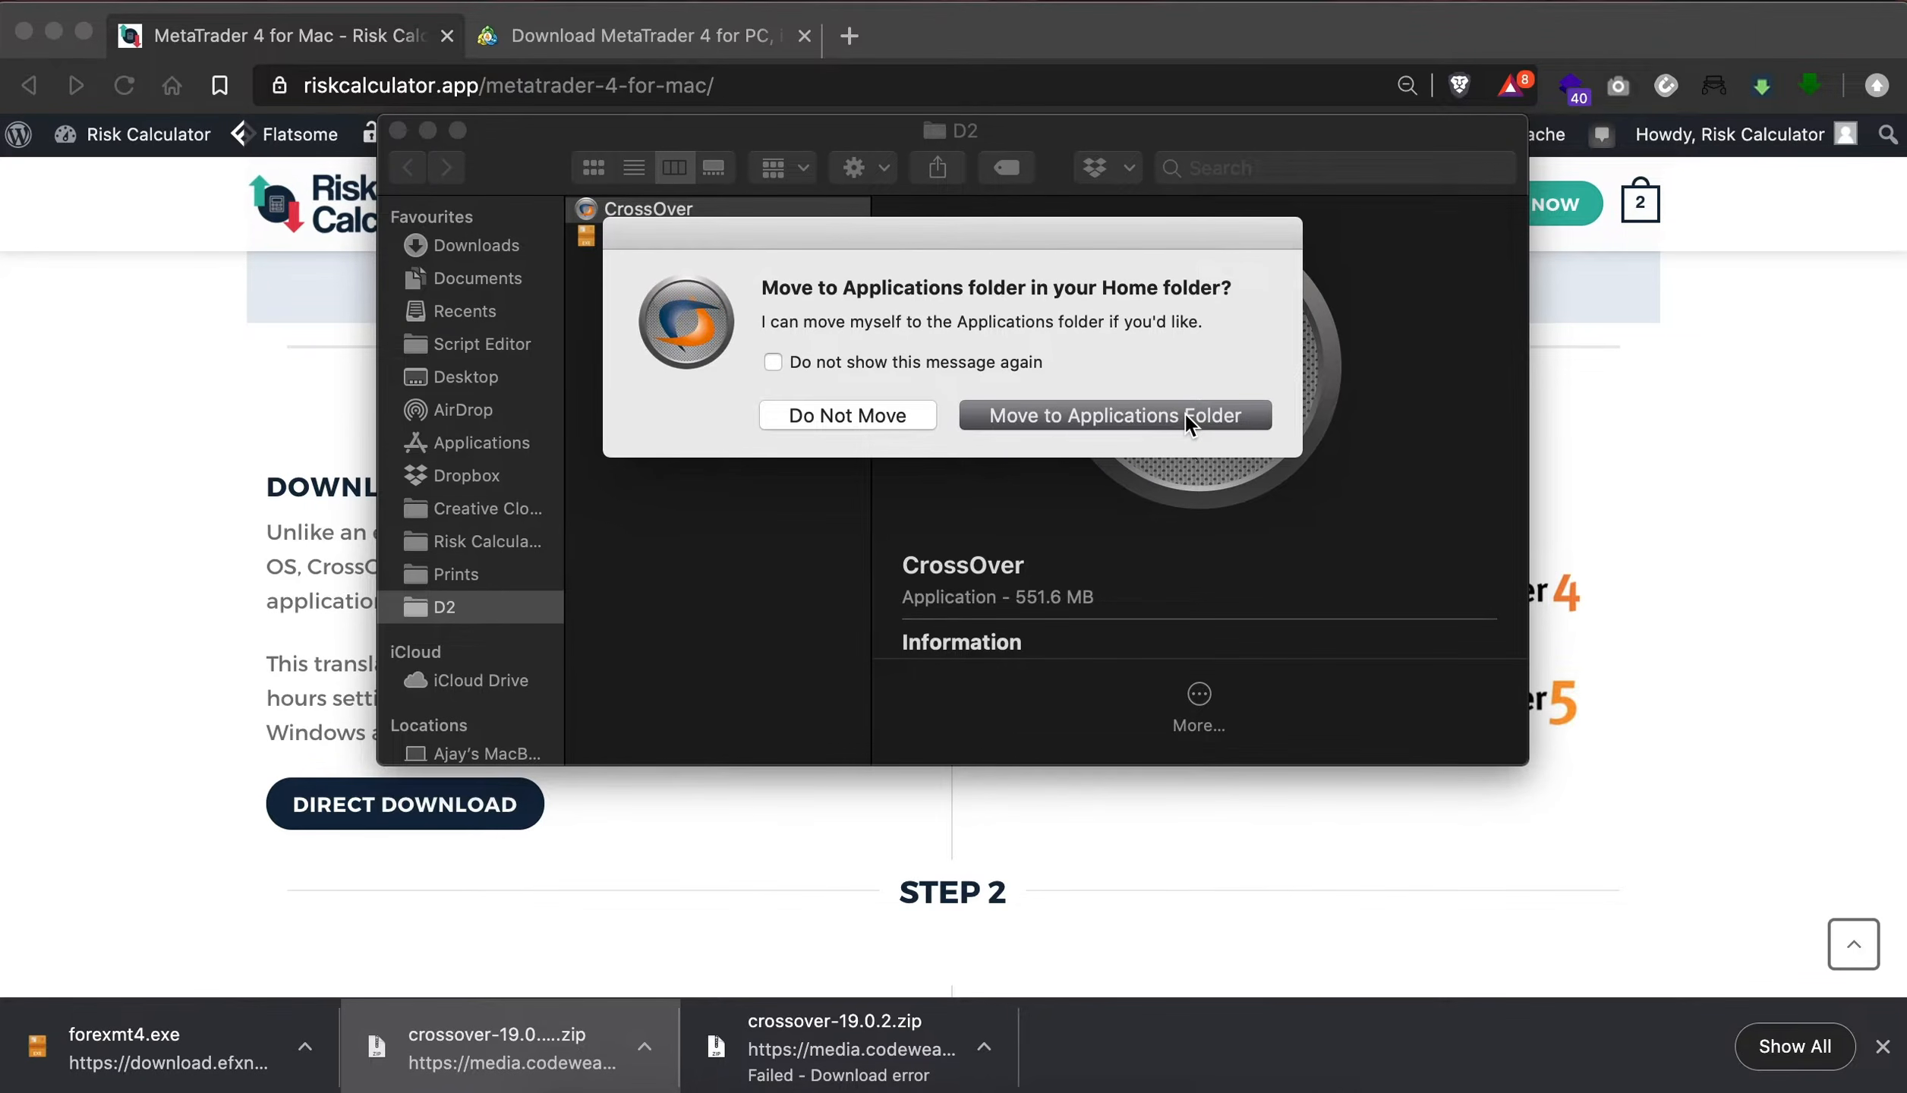
pyautogui.click(1184, 414)
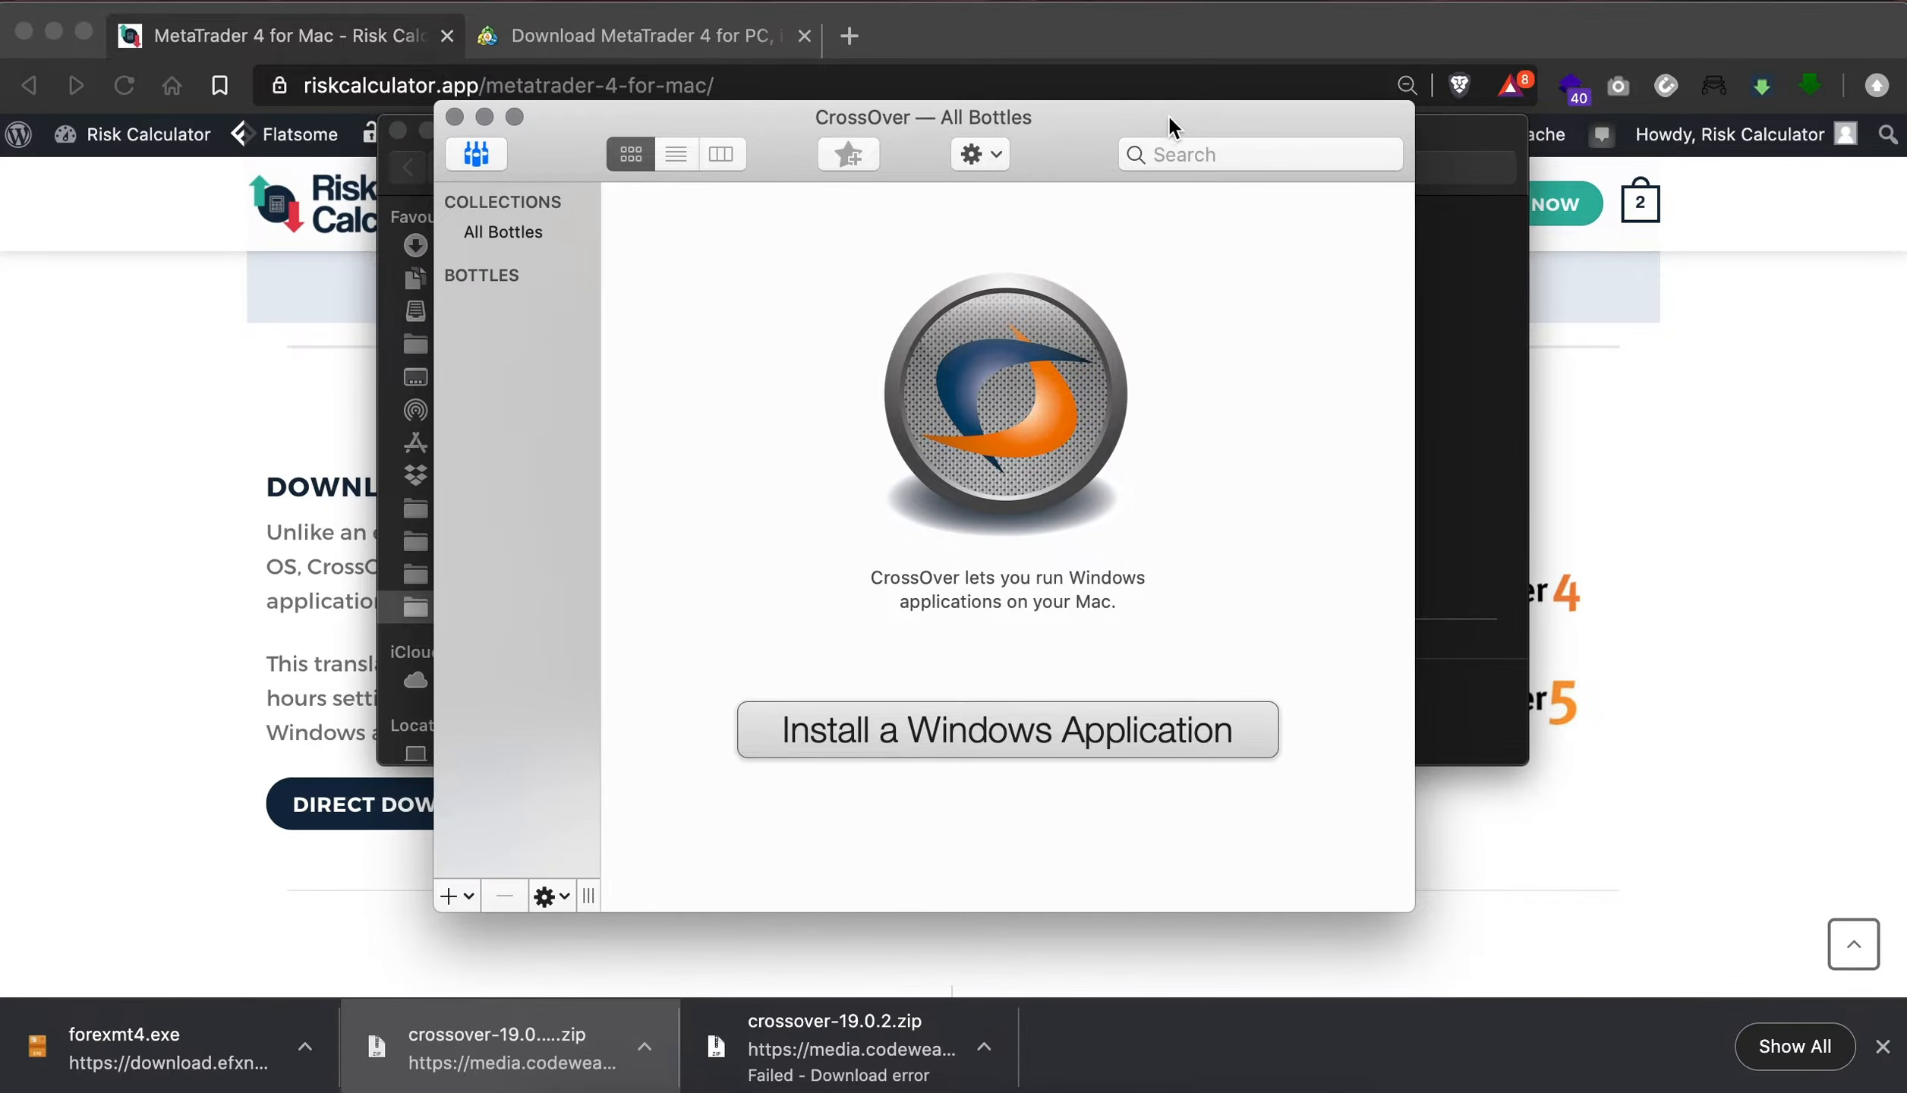
# - Create a new CrossOver bottle named MetaTrader4 with the type Windows 10 64-bit
pyautogui.moveTo(1170, 122); pyautogui.dragTo(1169, 87)
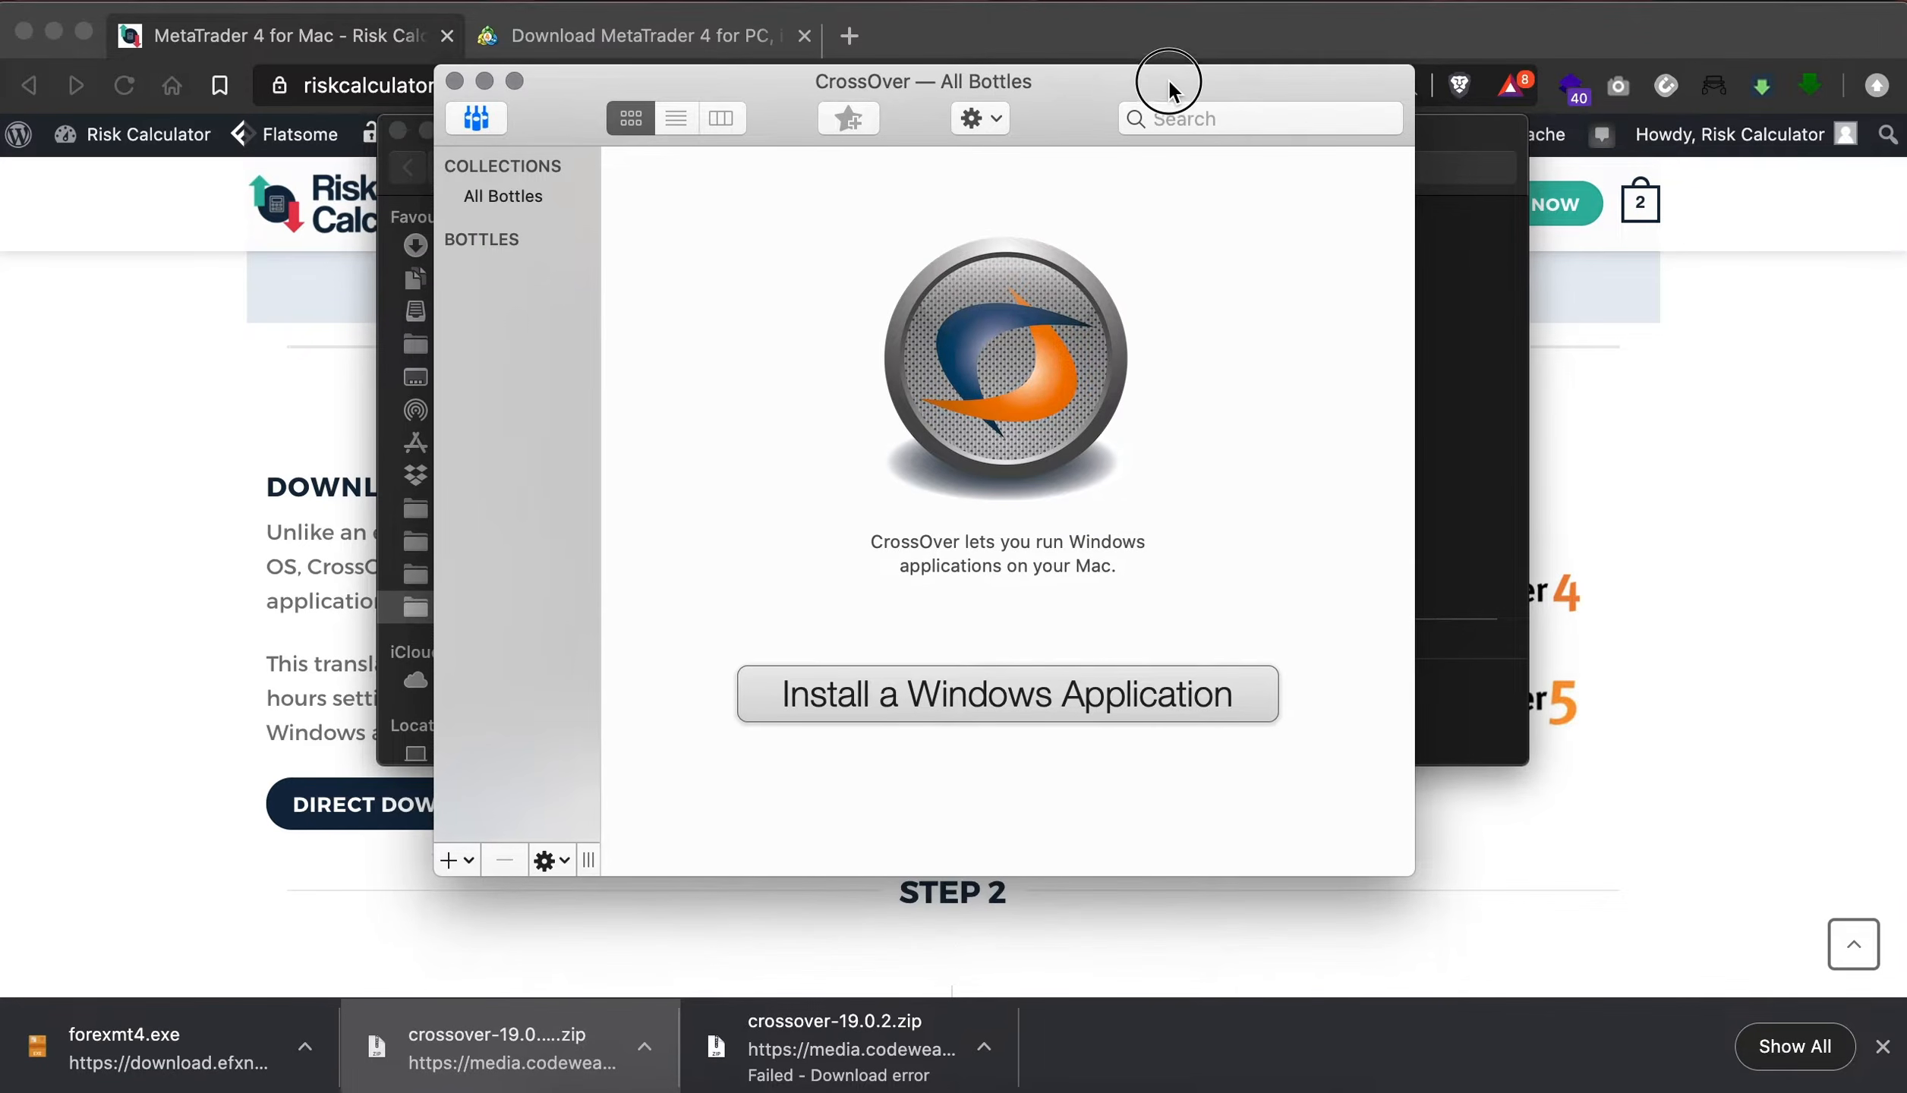
pyautogui.click(448, 861)
pyautogui.click(574, 904)
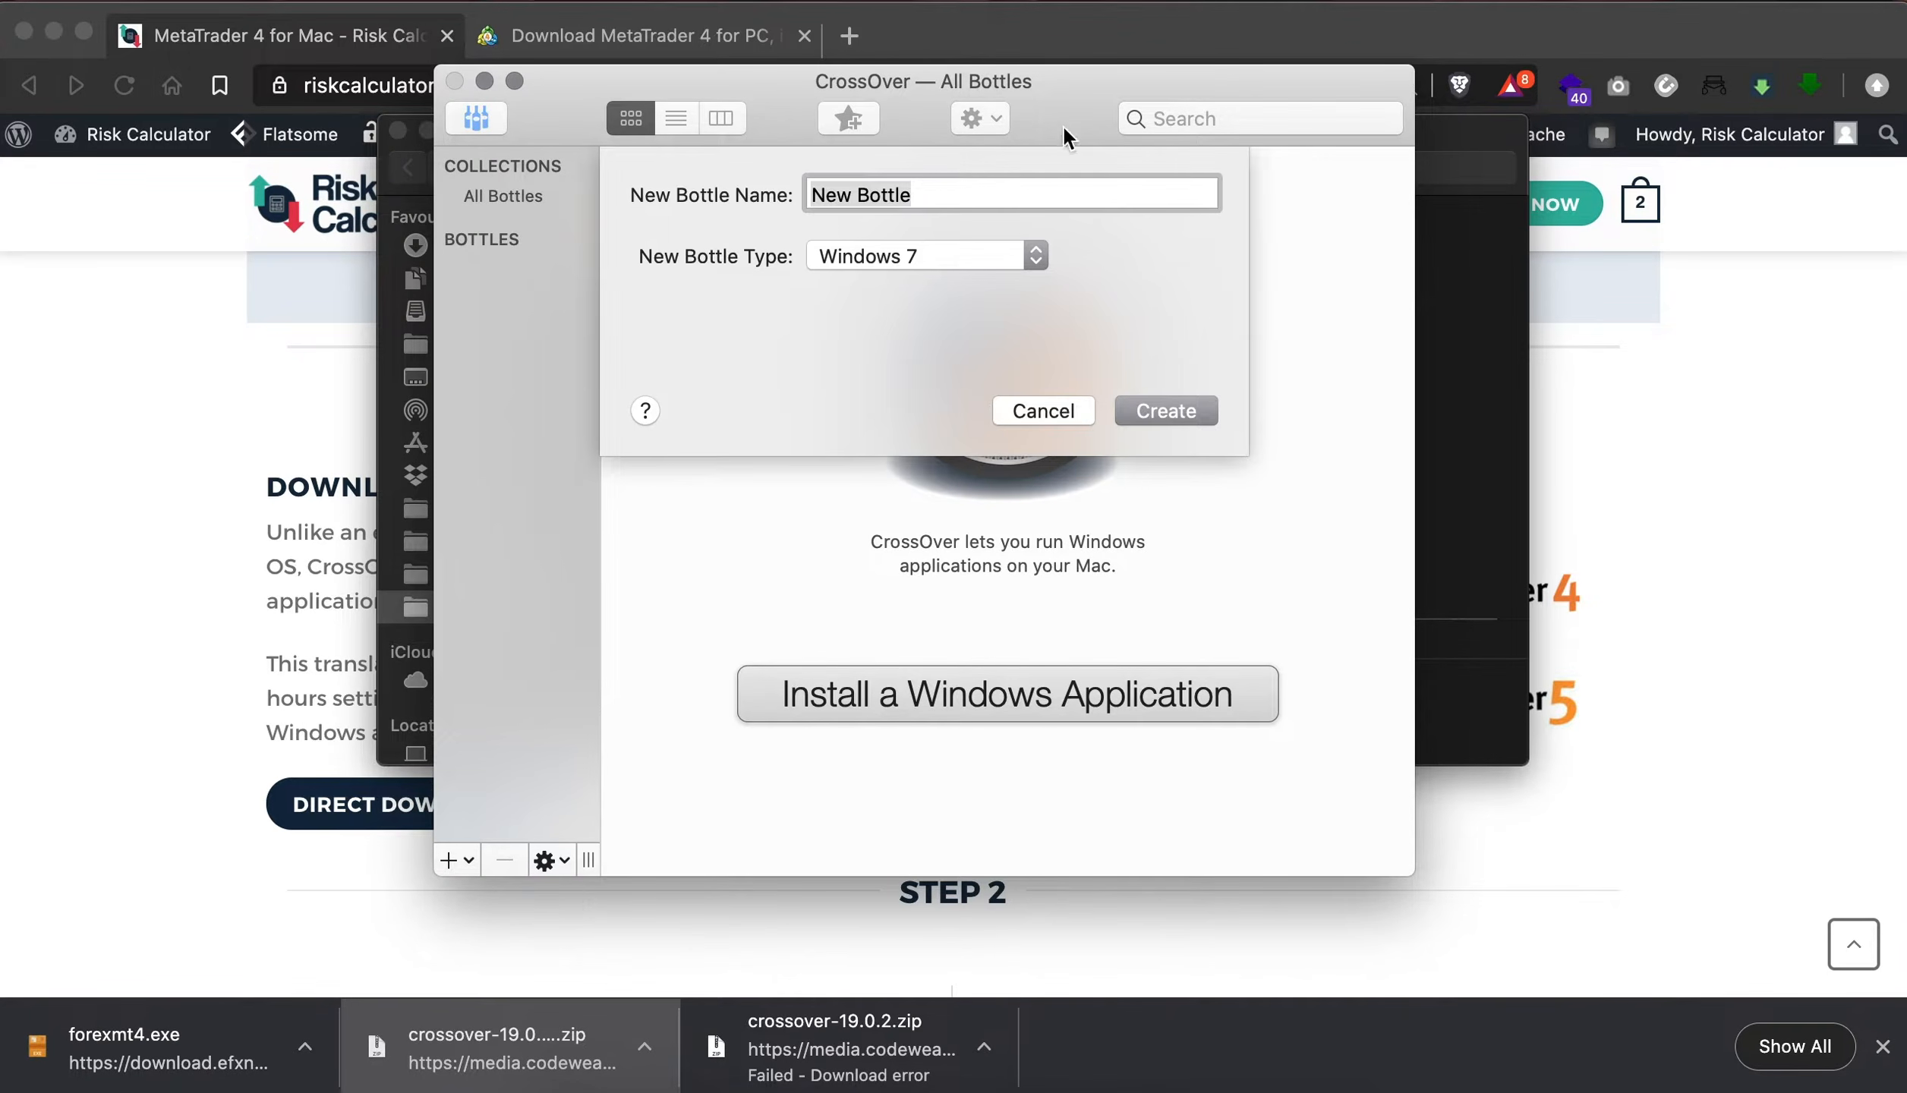
pyautogui.write('Me')
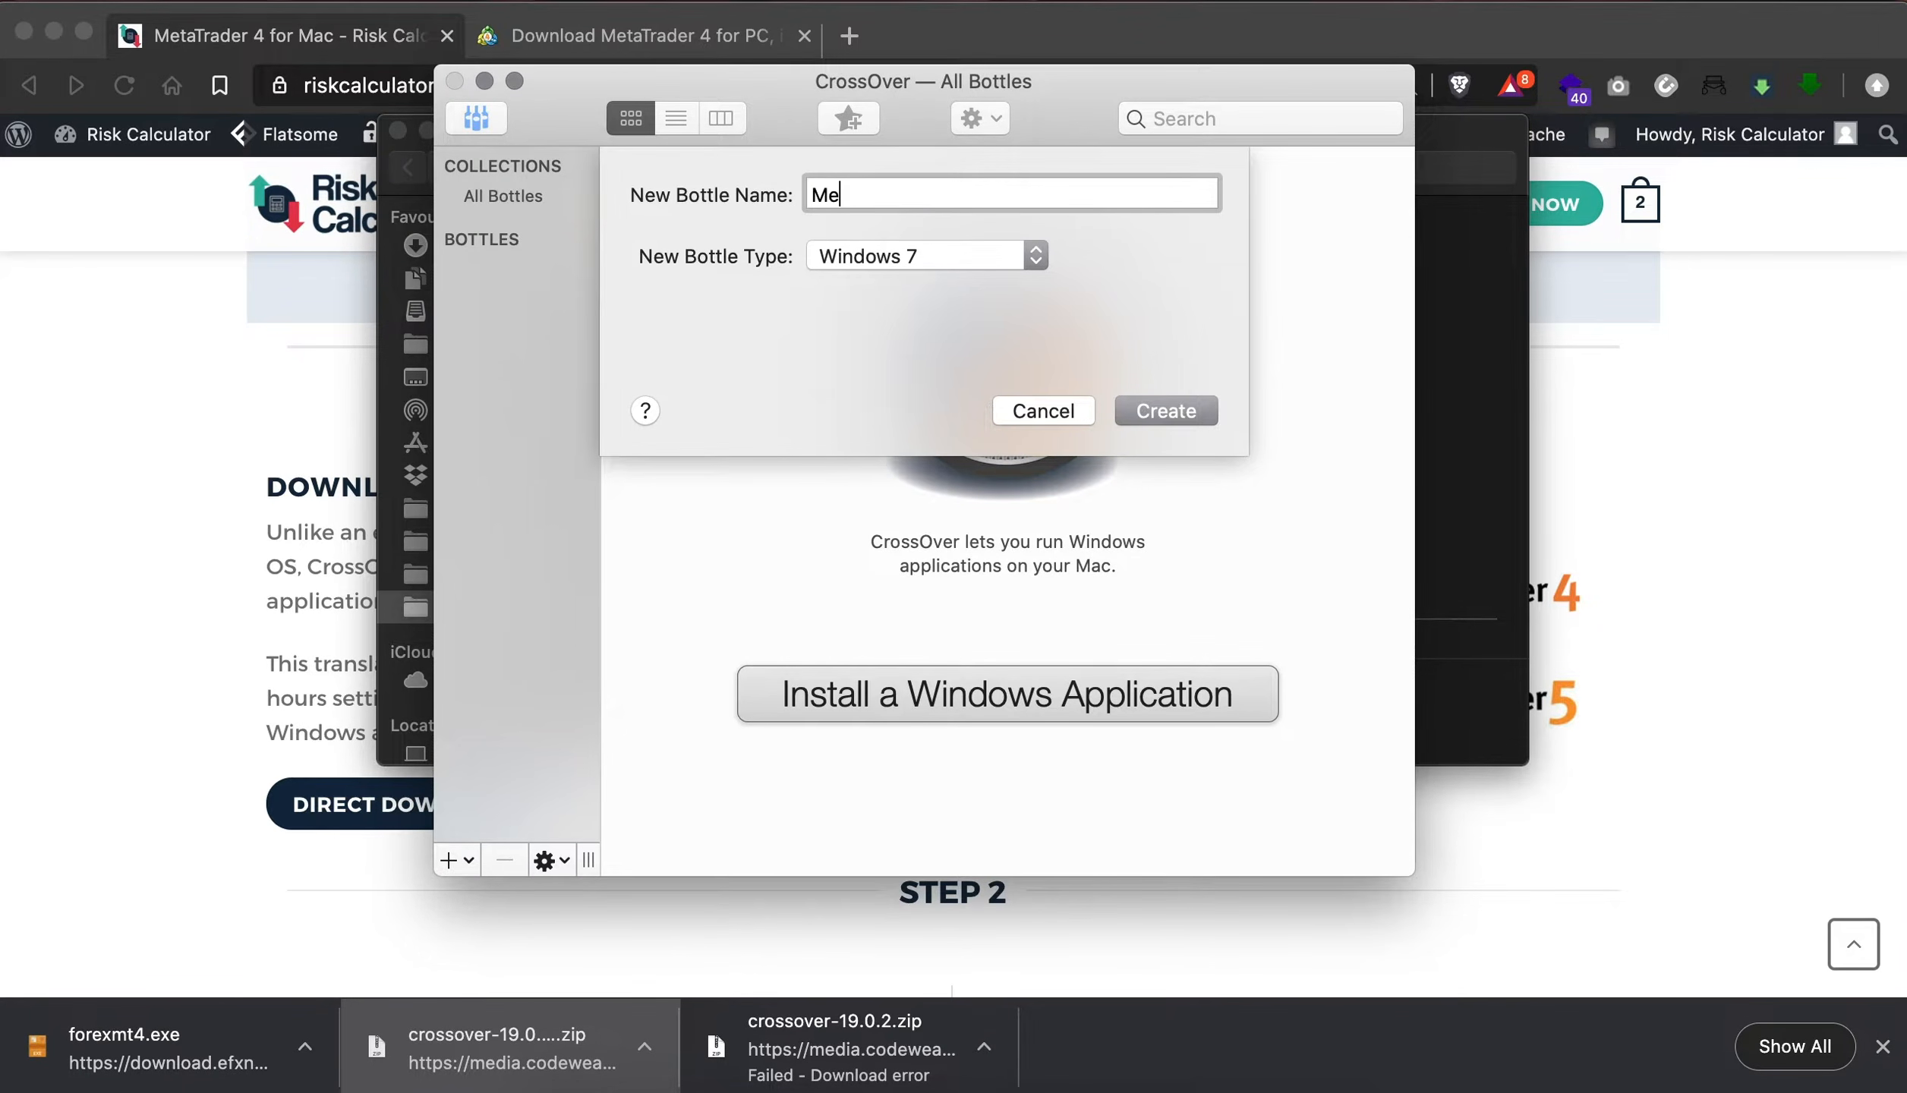
pyautogui.write('taTrader4')
pyautogui.click(1032, 256)
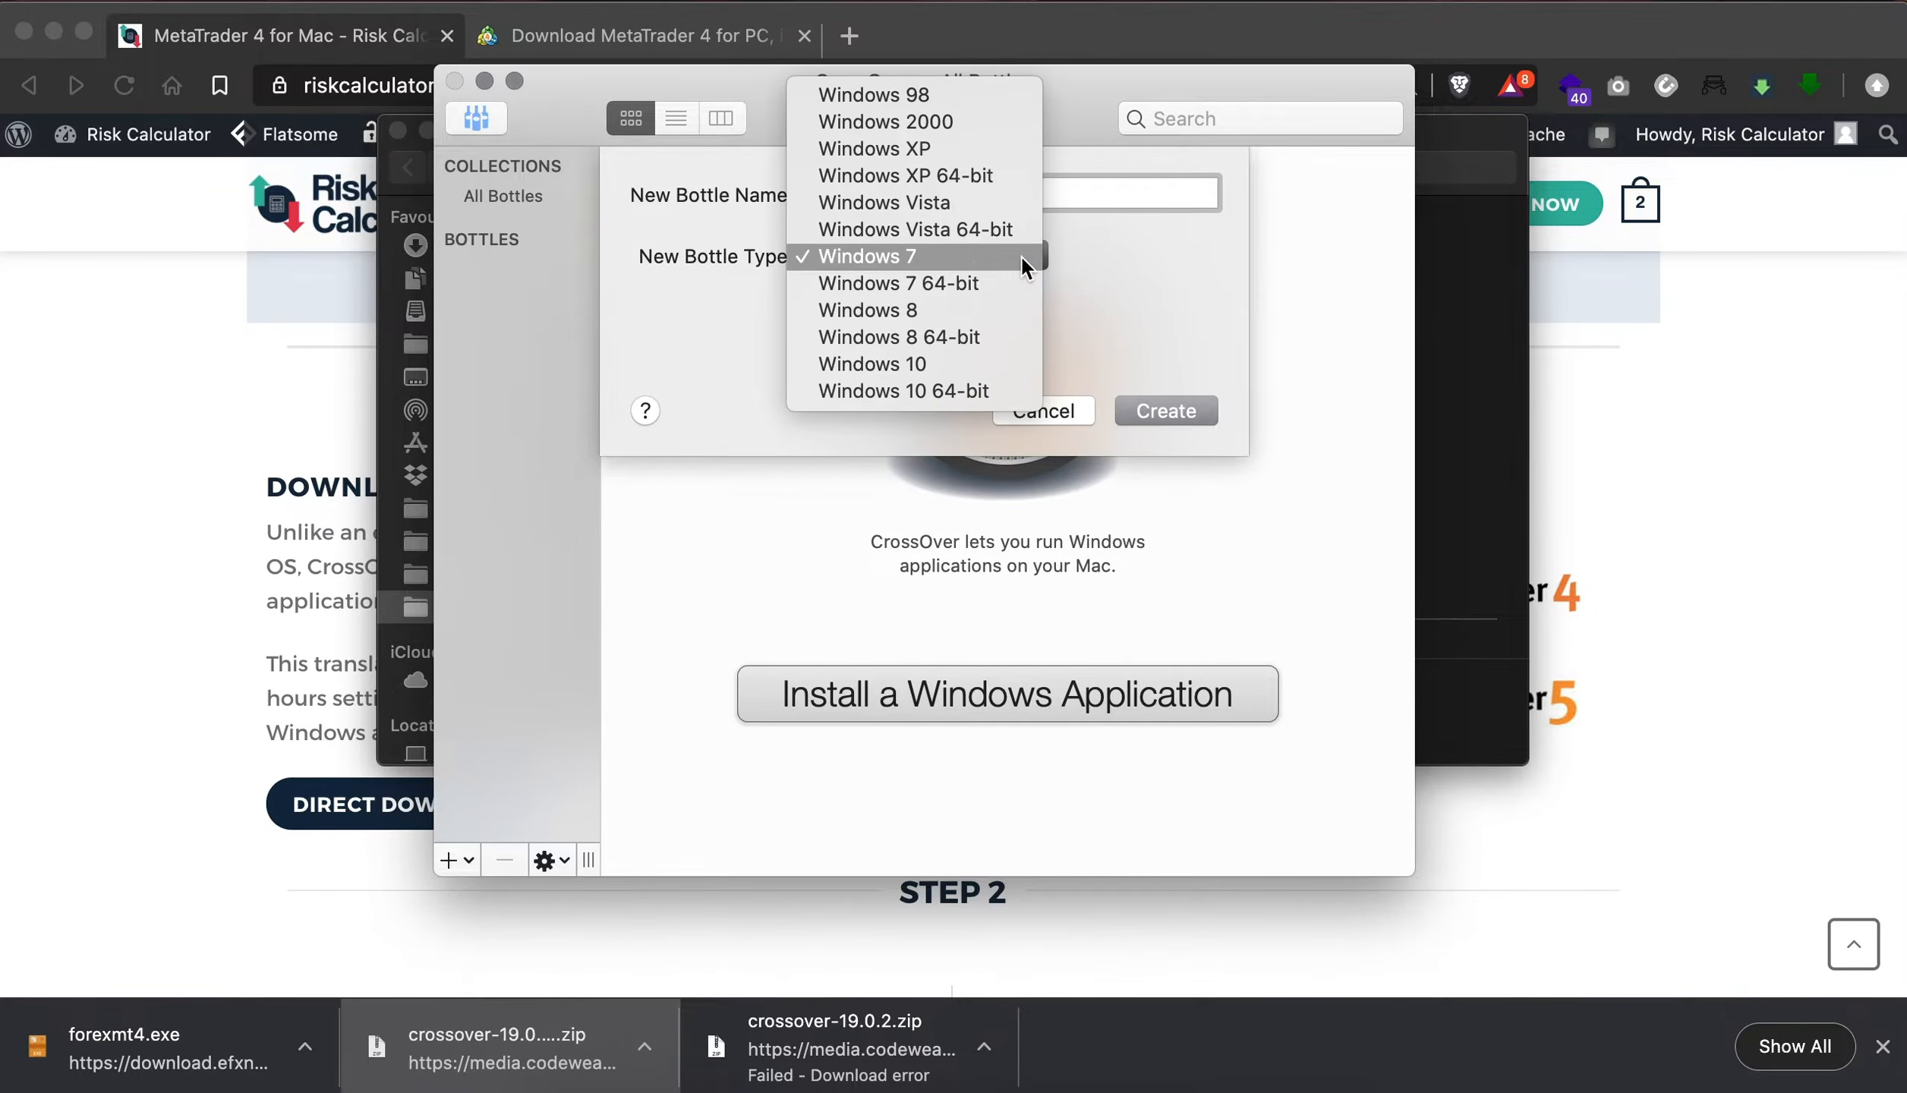
pyautogui.click(887, 390)
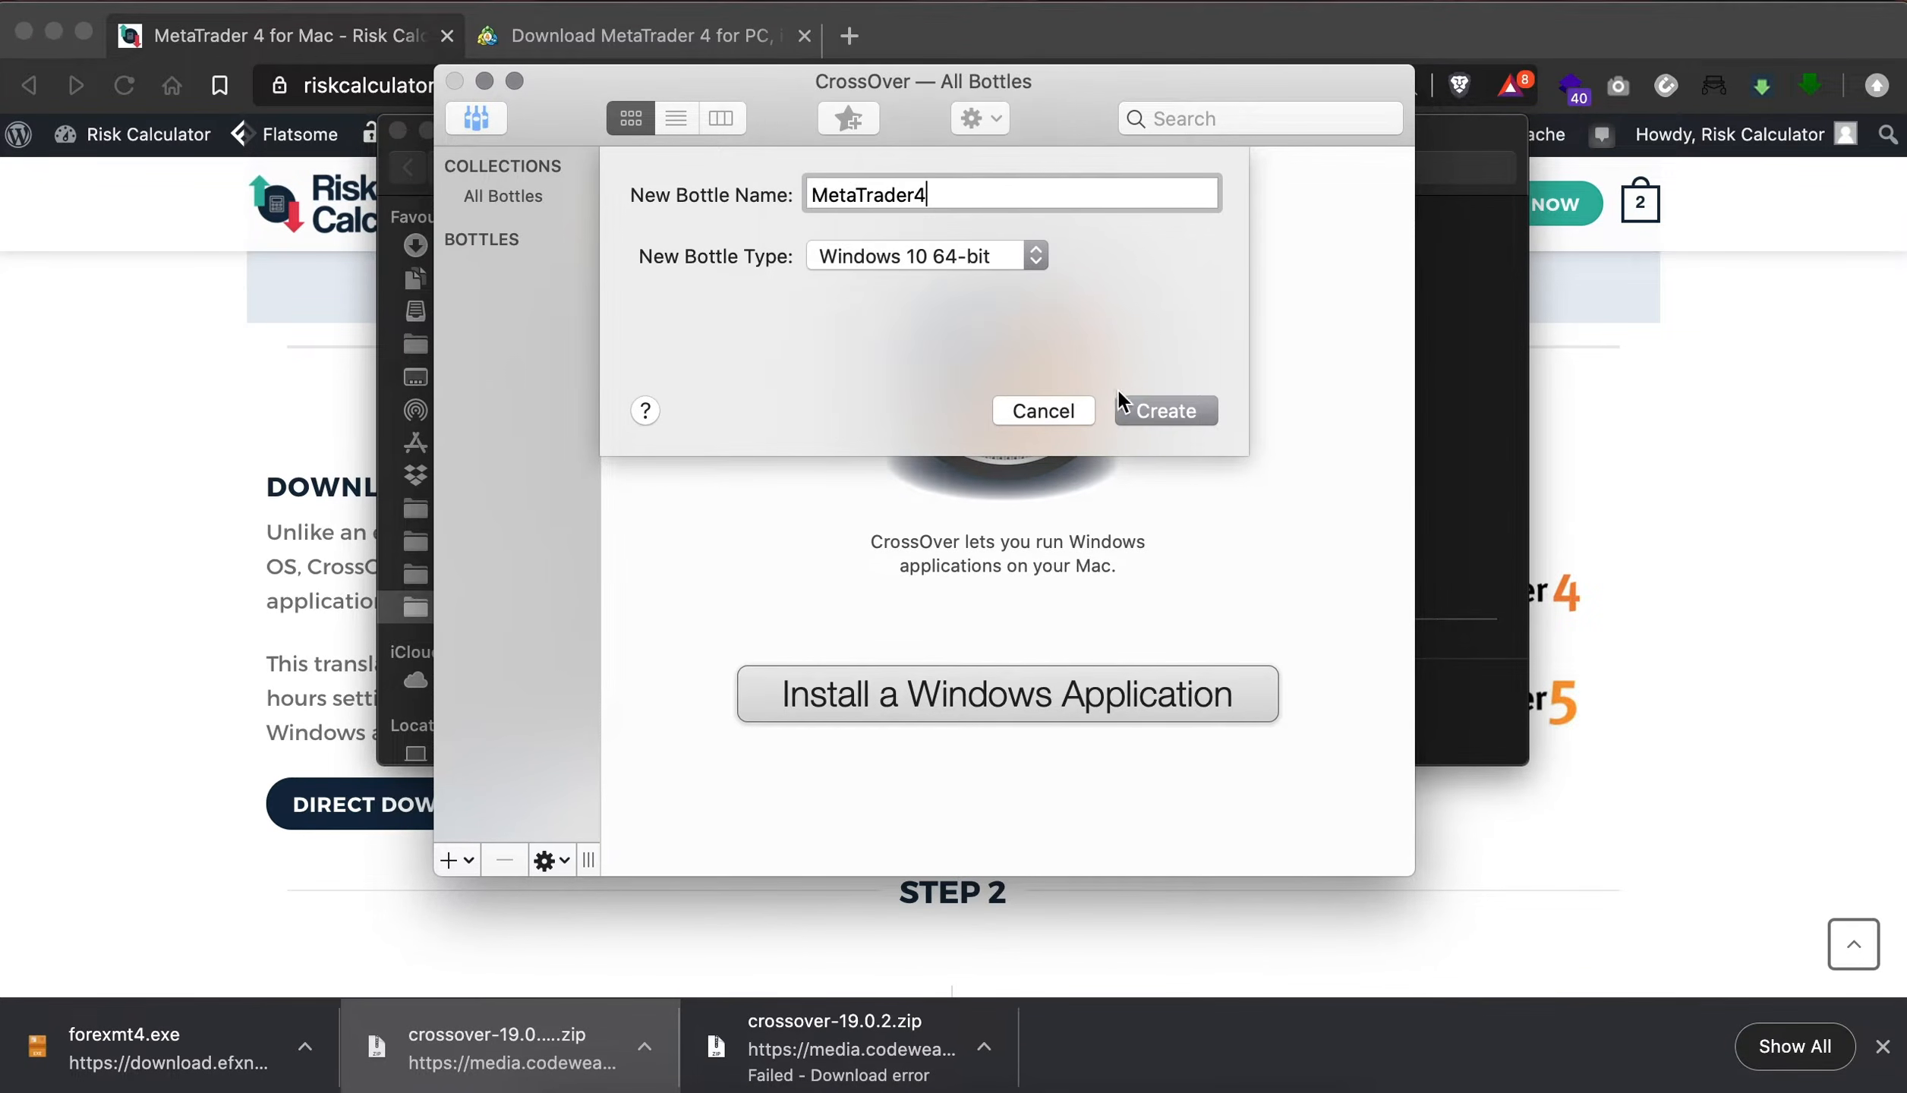
pyautogui.click(1171, 411)
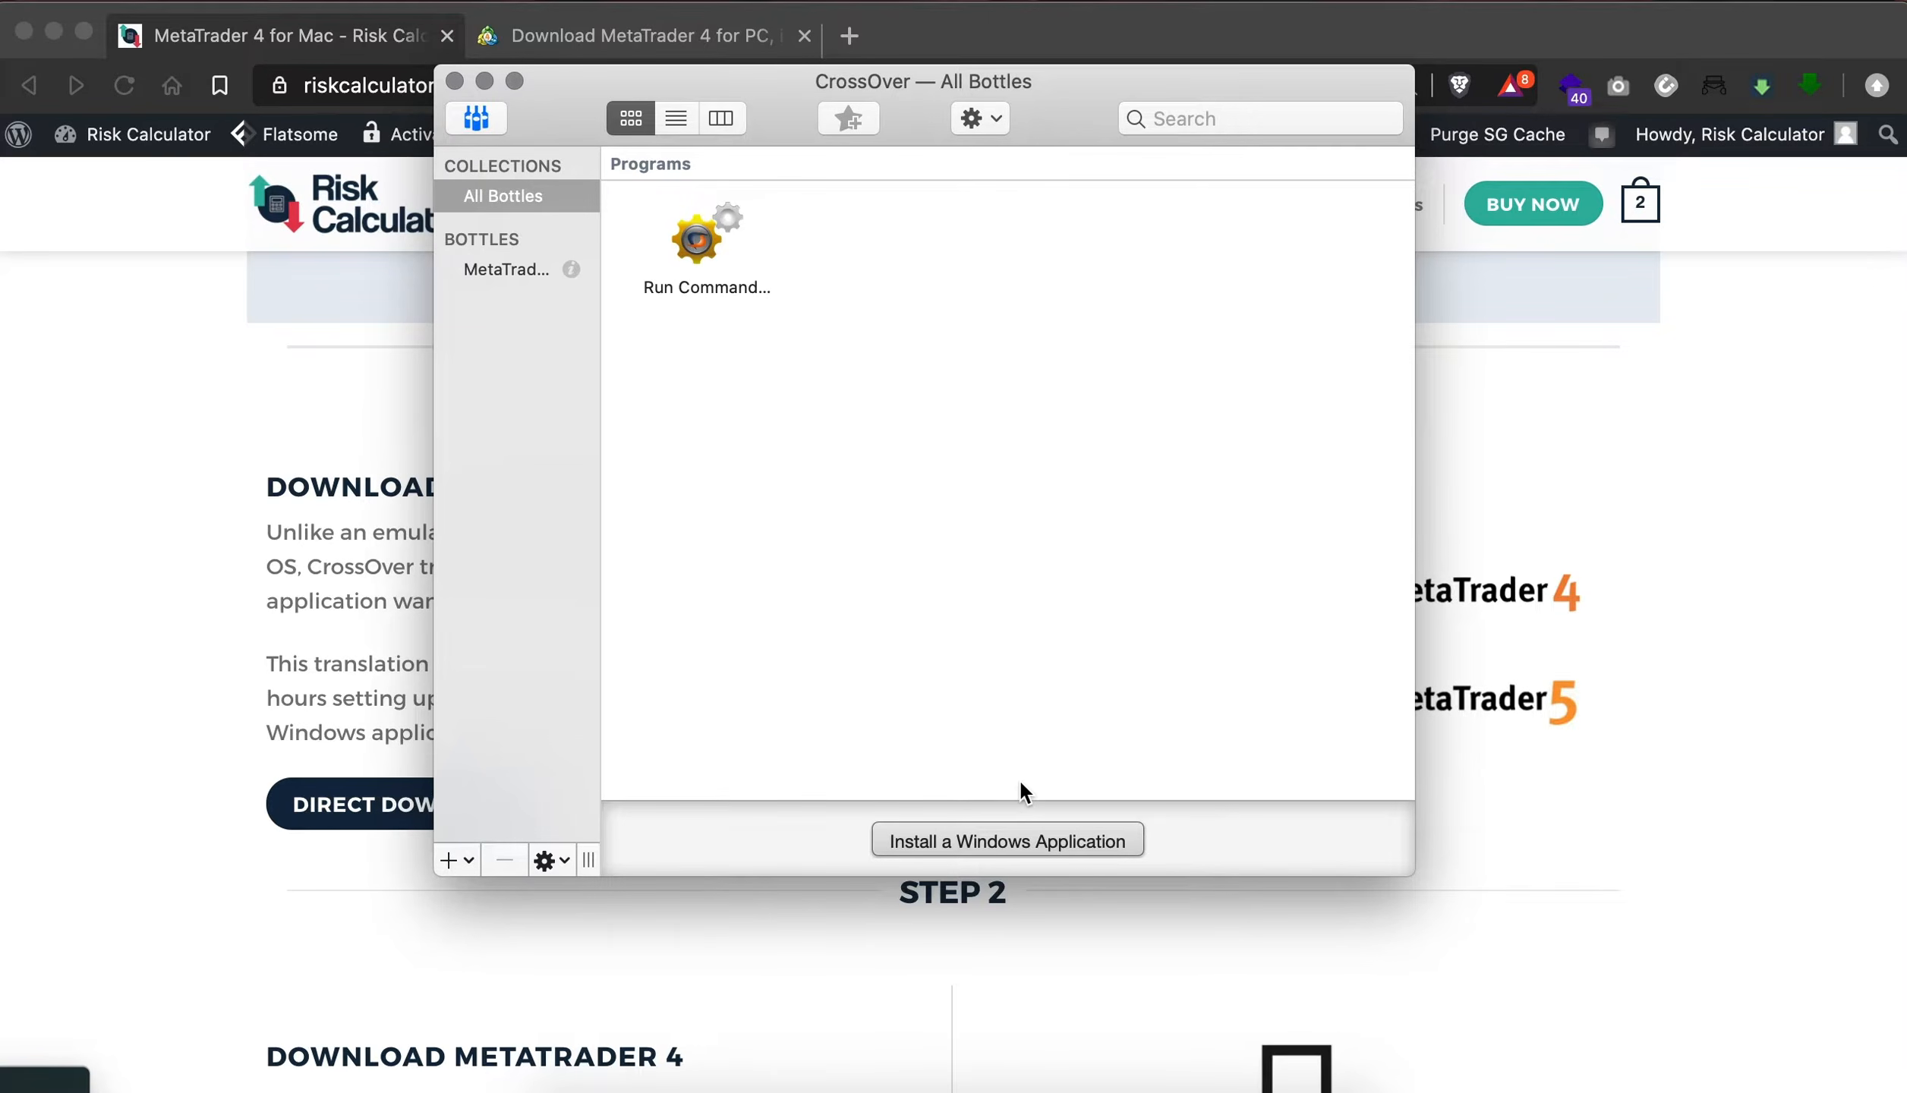
# - Begin installing a Windows application, choosing MetaTrader 4 as the application and allowing access to the Downloads folder
pyautogui.click(967, 841)
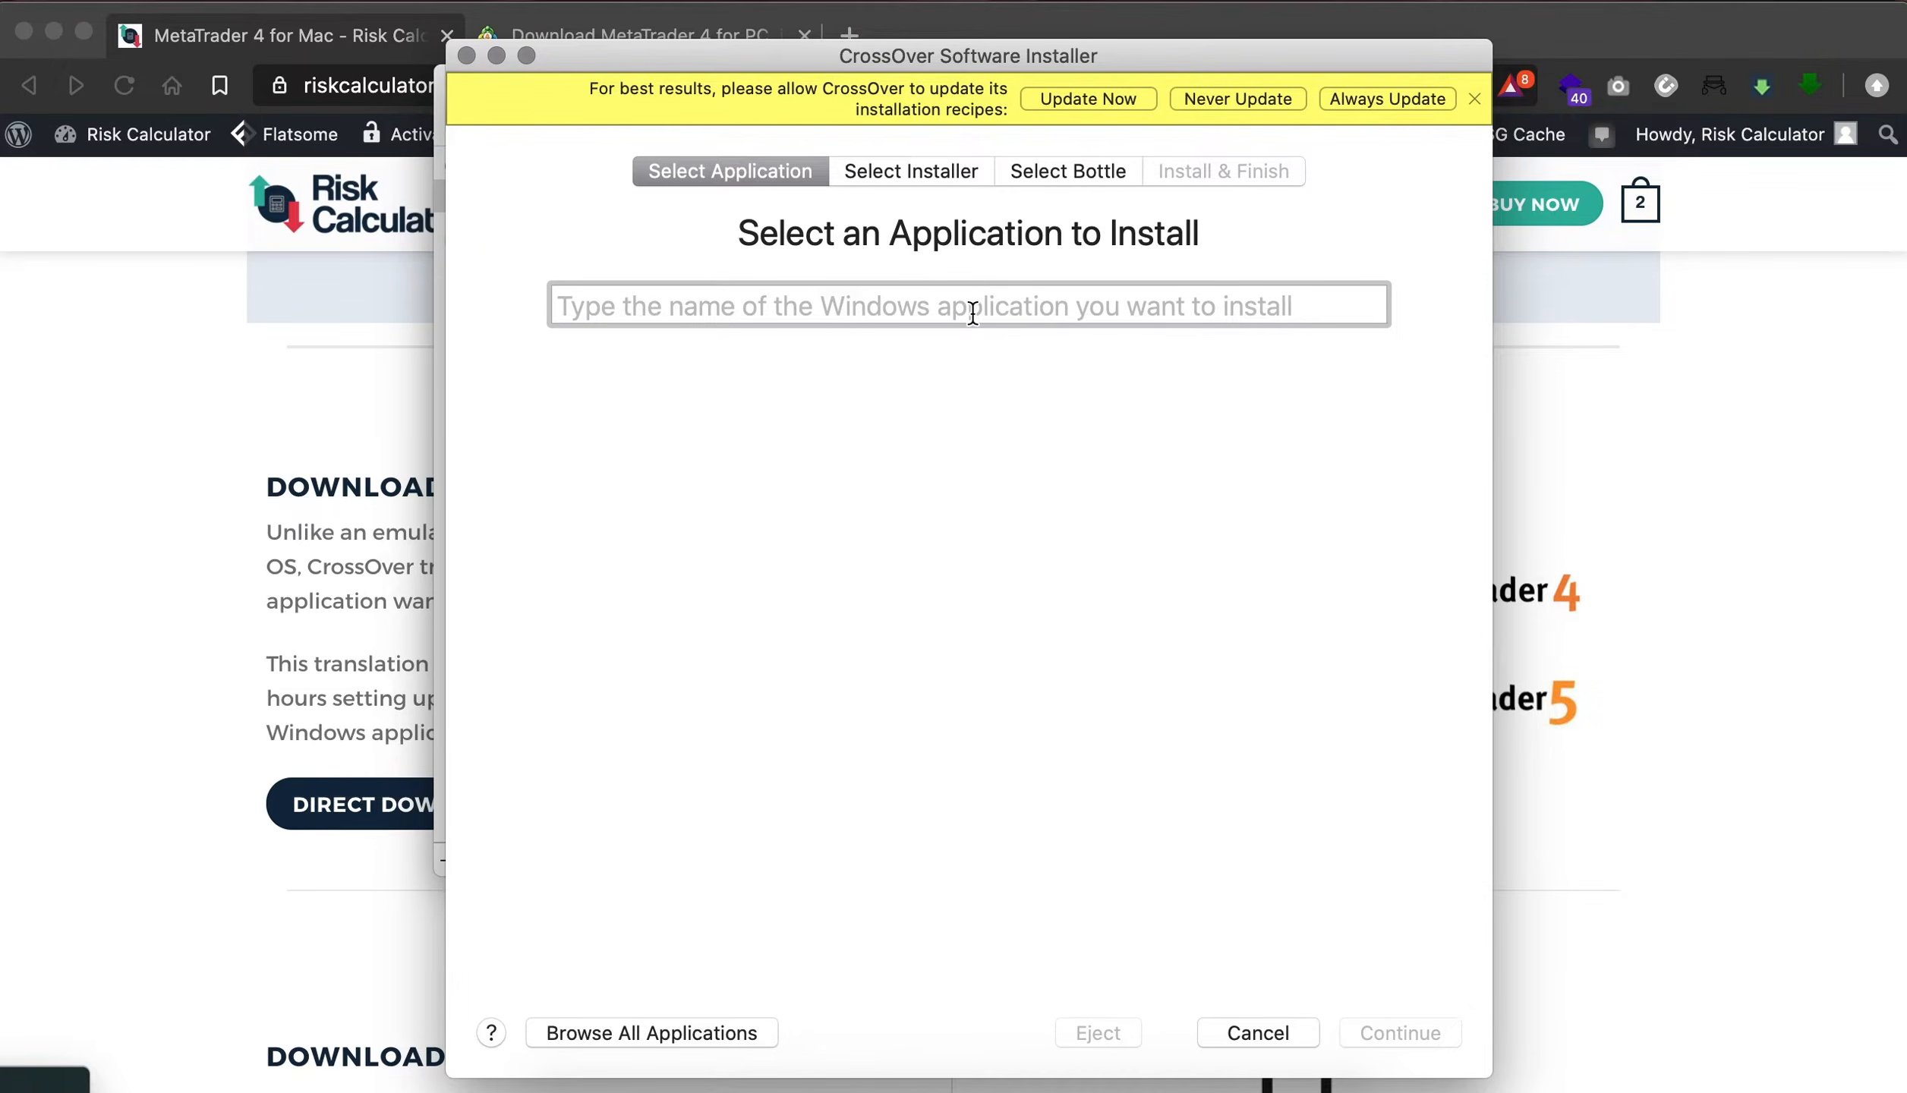
pyautogui.write('meta')
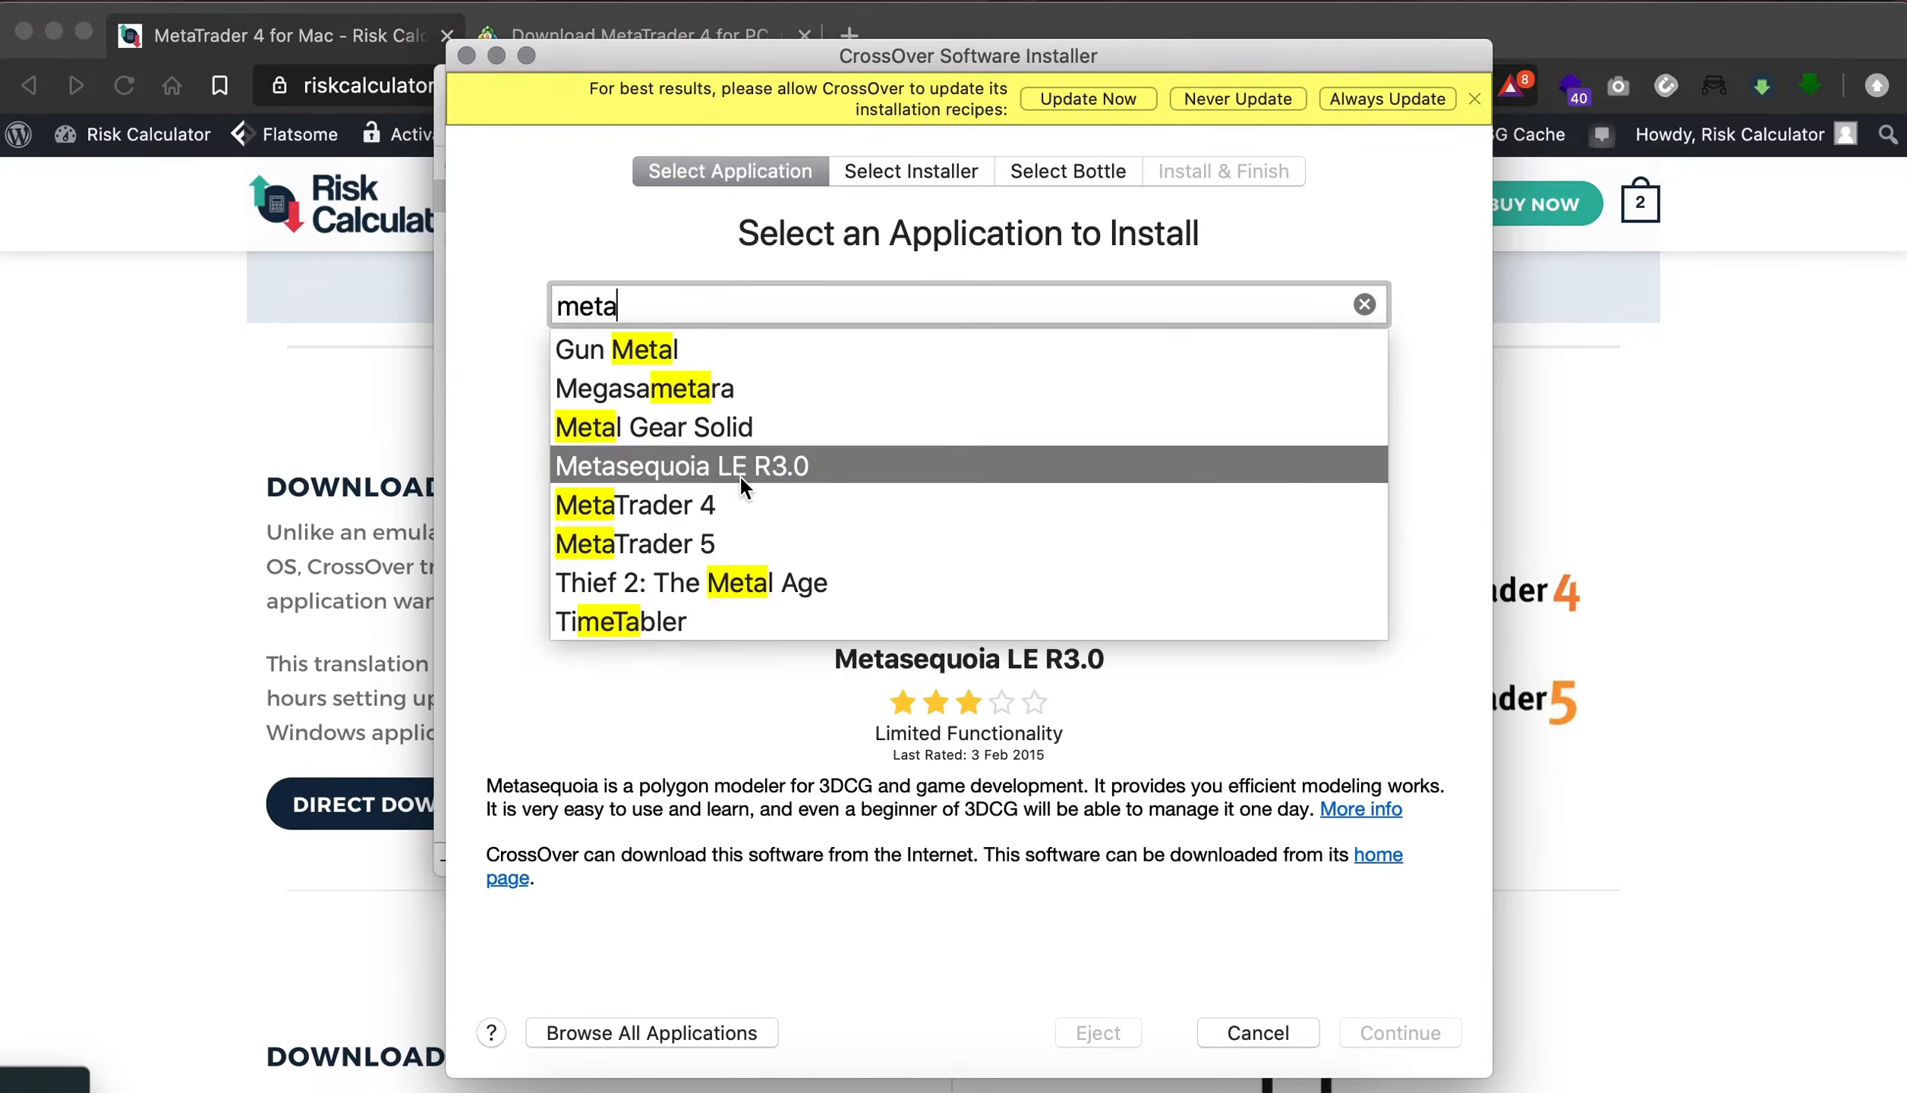
pyautogui.click(709, 495)
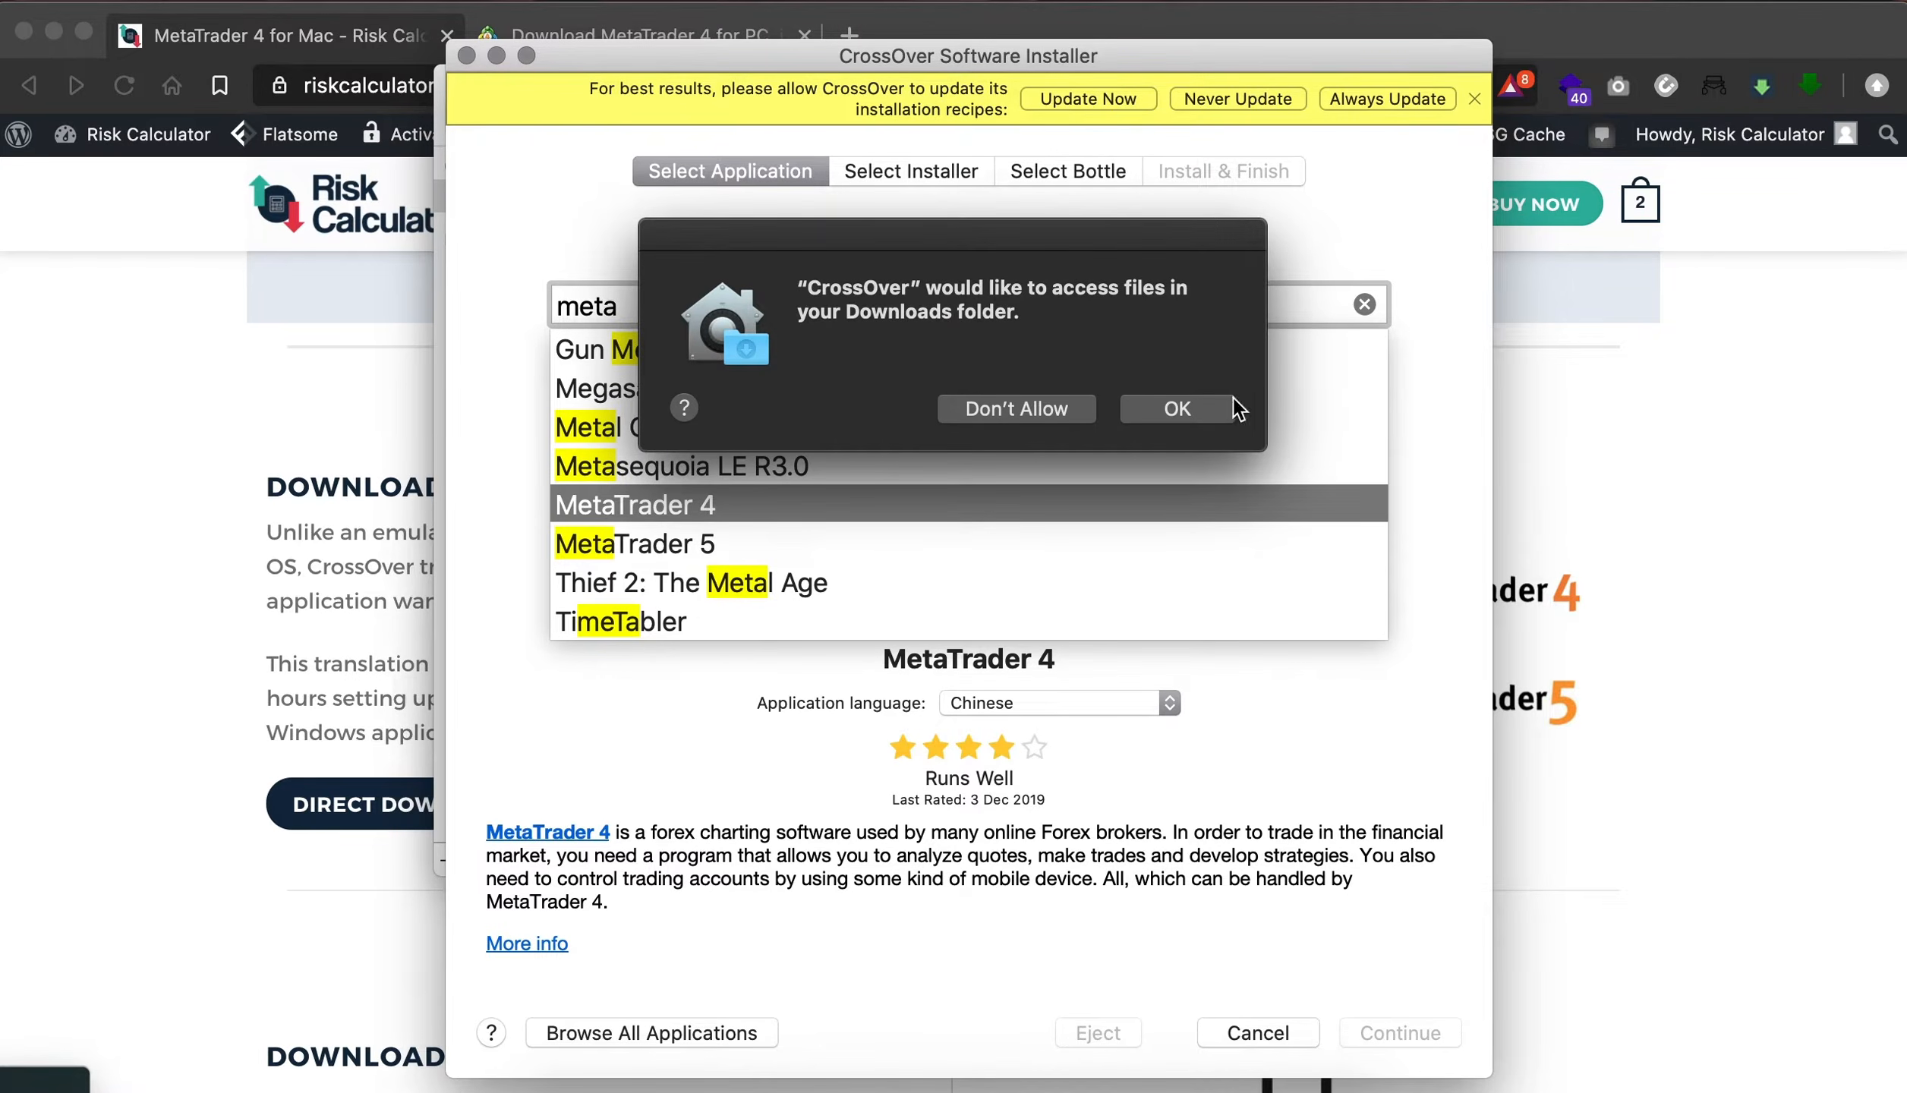
pyautogui.click(1195, 416)
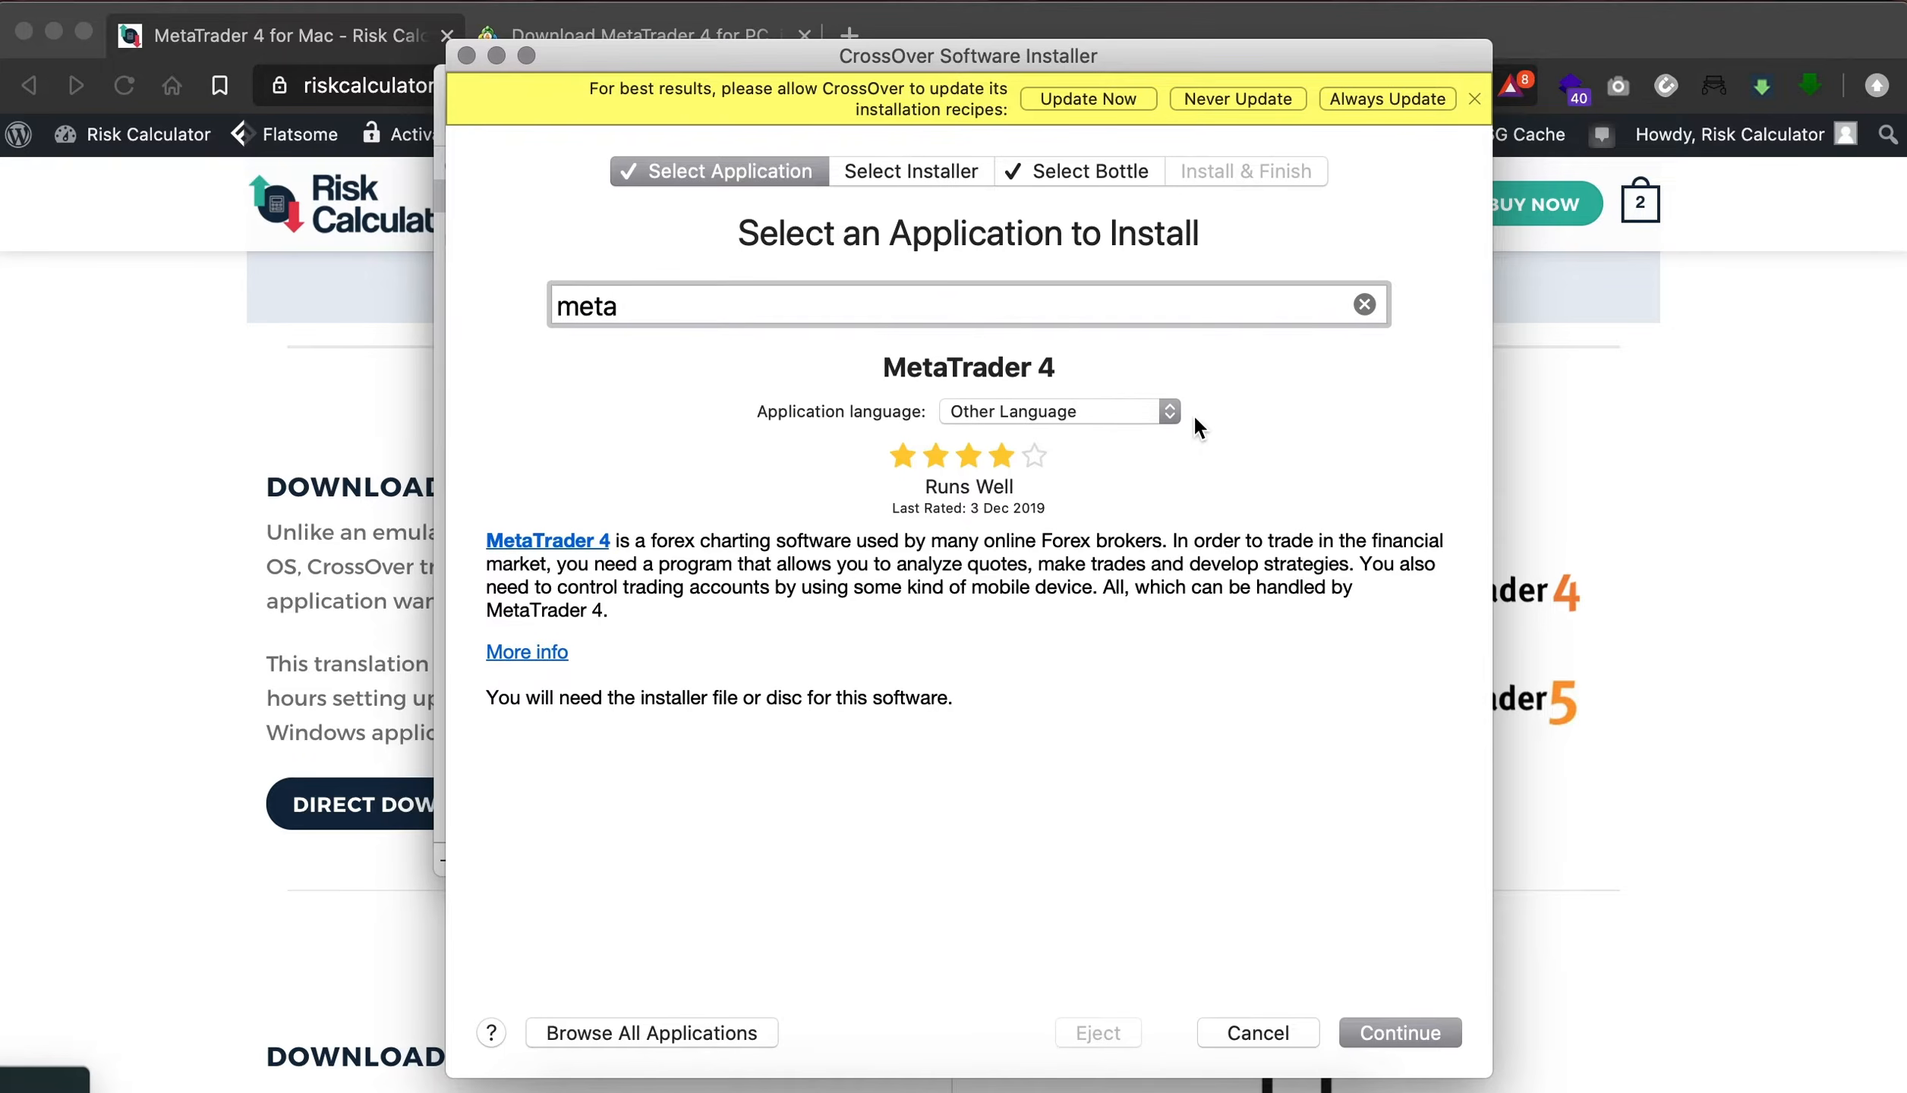
pyautogui.click(1398, 1032)
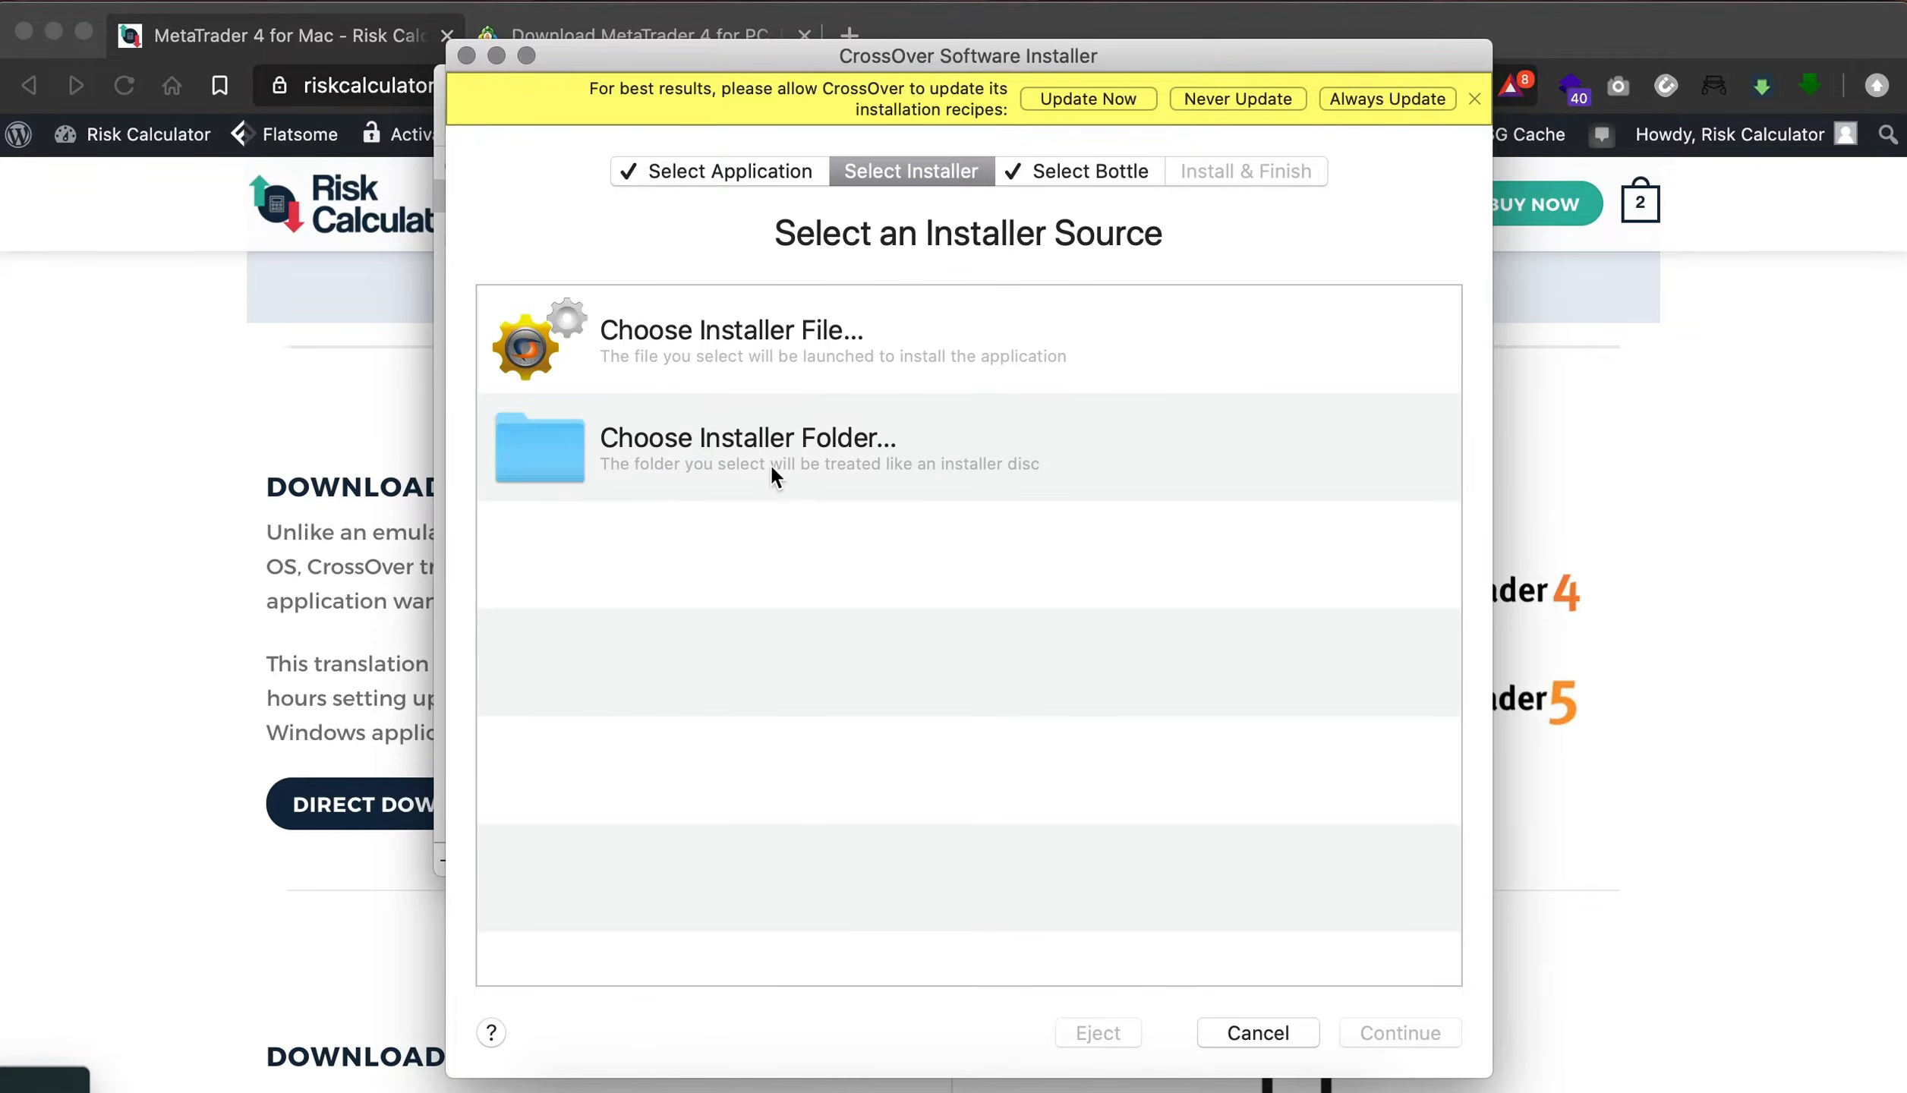
# - Use the D2 folder on the Desktop as the installer source and start the MetaTrader 4 installation
pyautogui.click(682, 444)
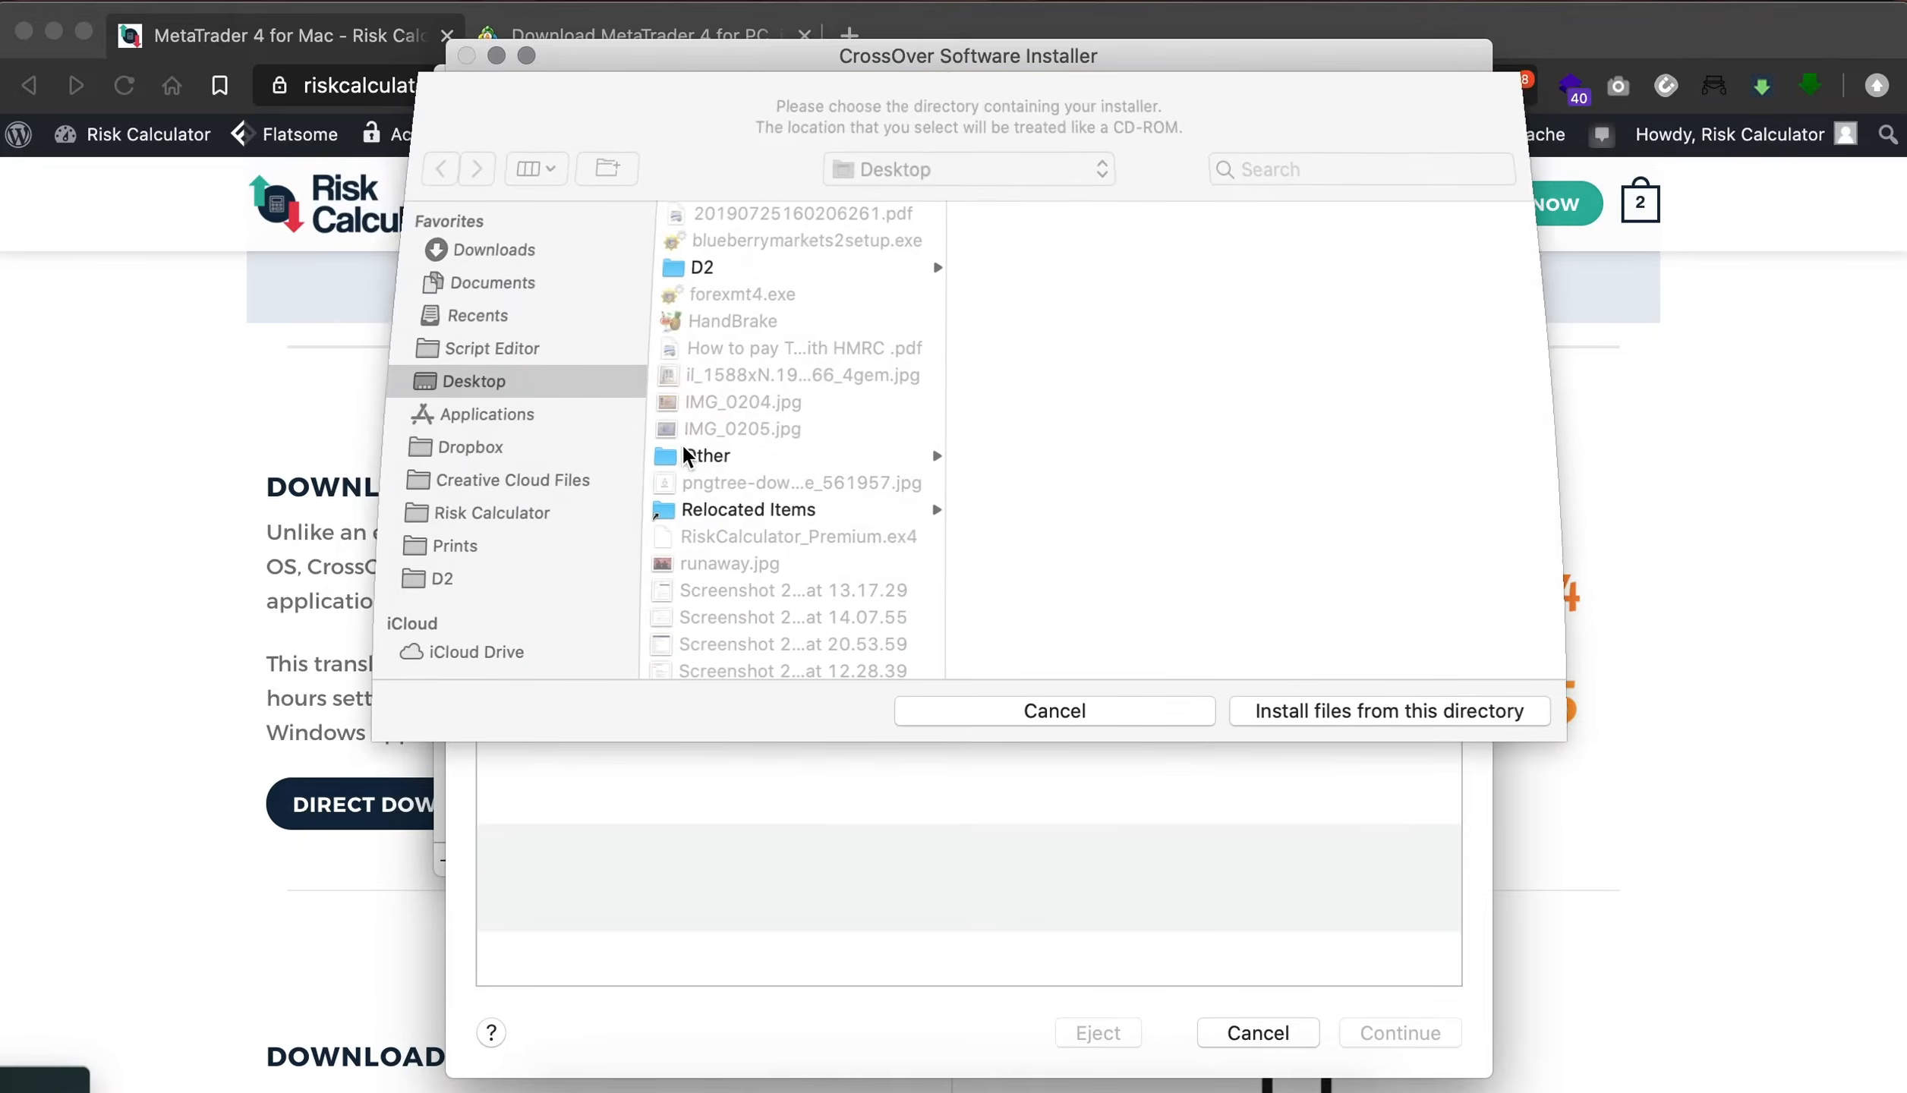
pyautogui.click(767, 267)
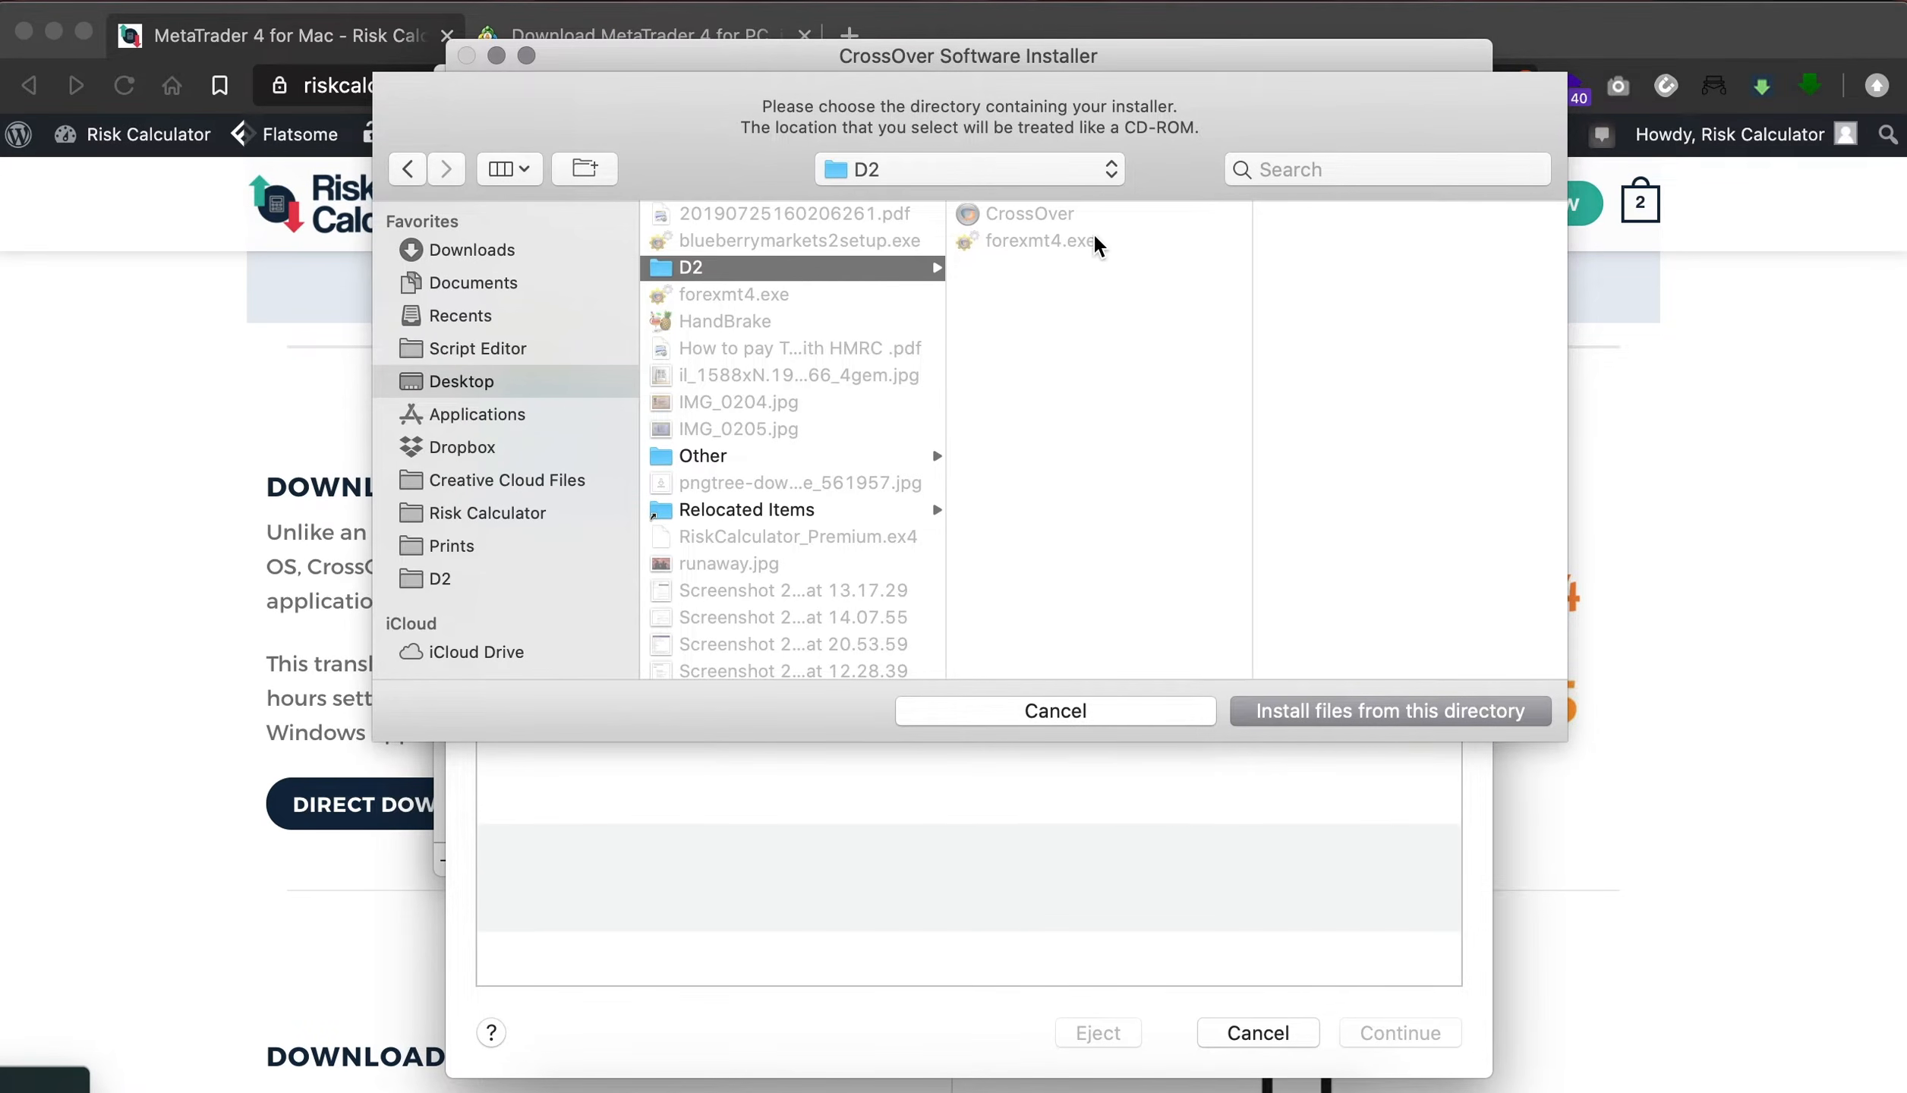
pyautogui.click(1051, 253)
pyautogui.click(1391, 714)
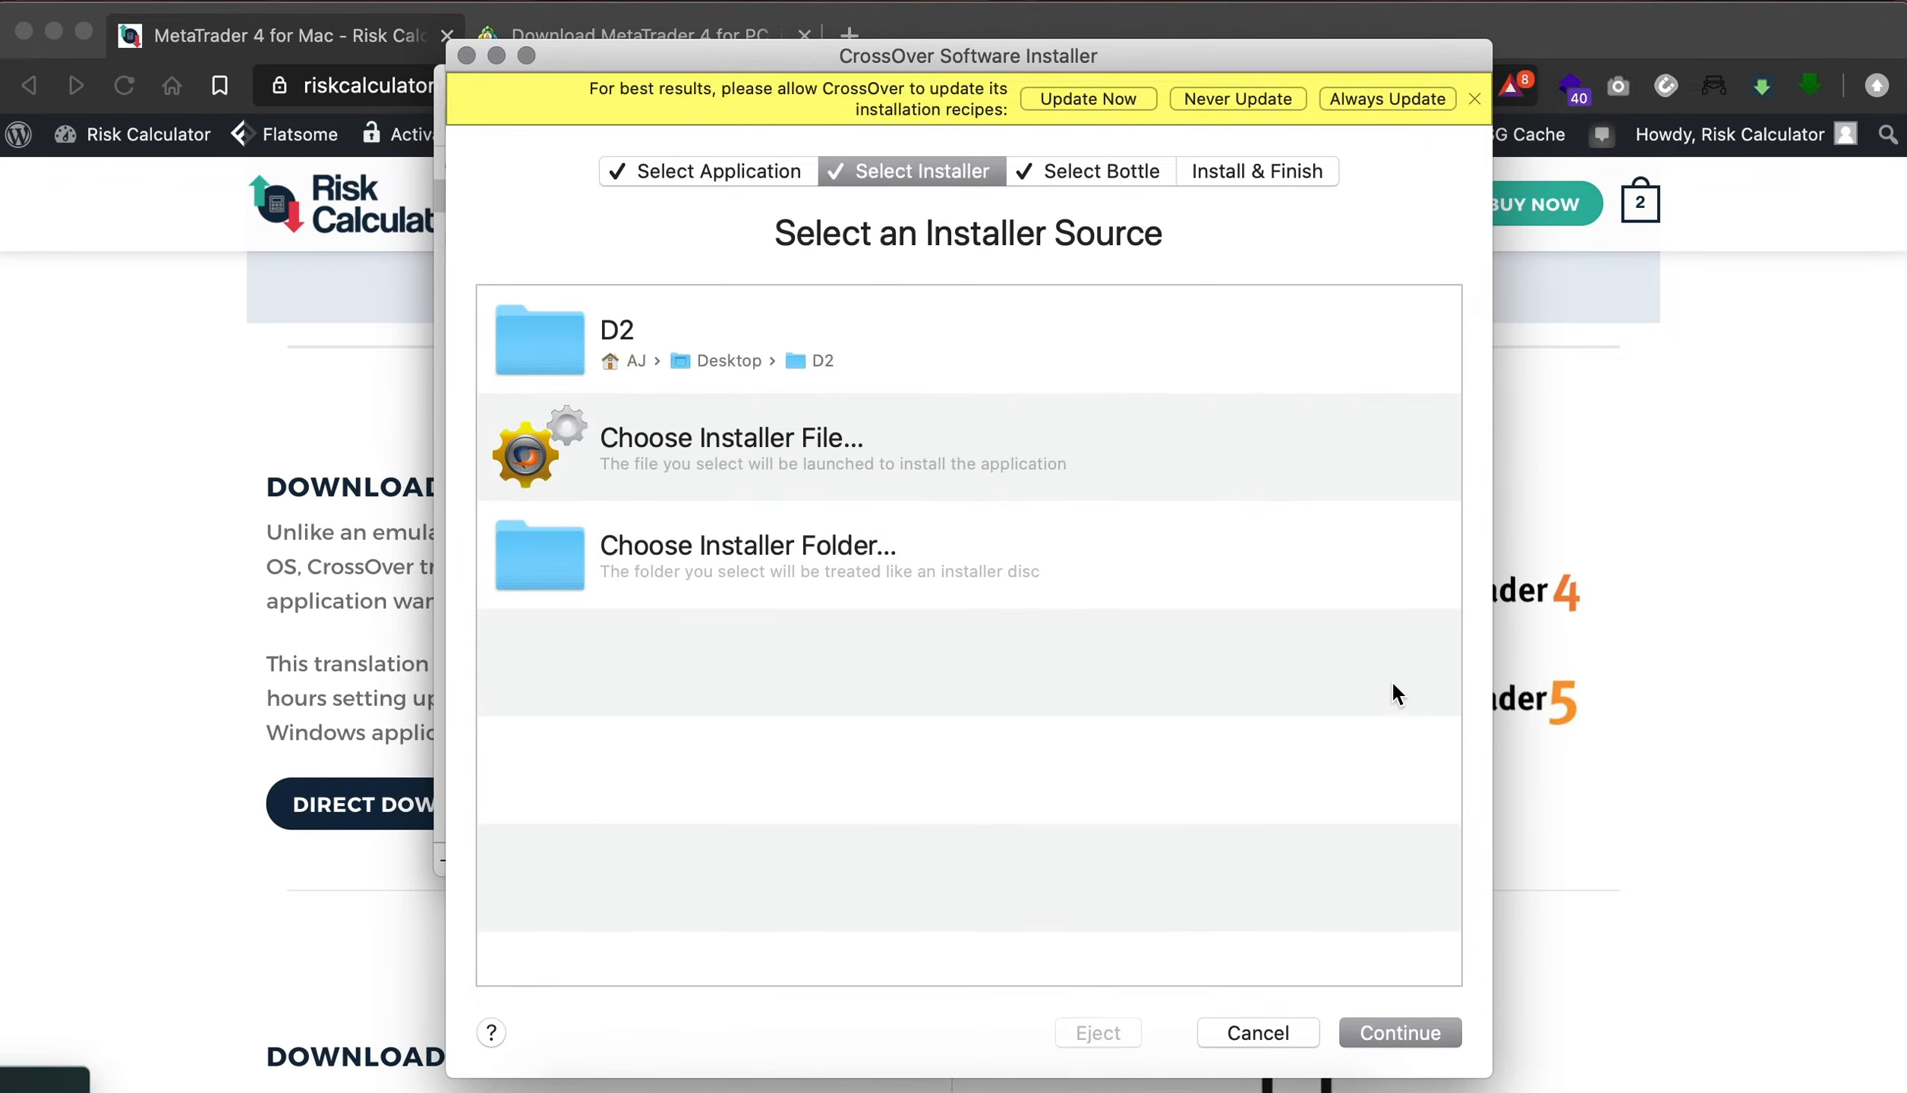
pyautogui.click(1407, 1039)
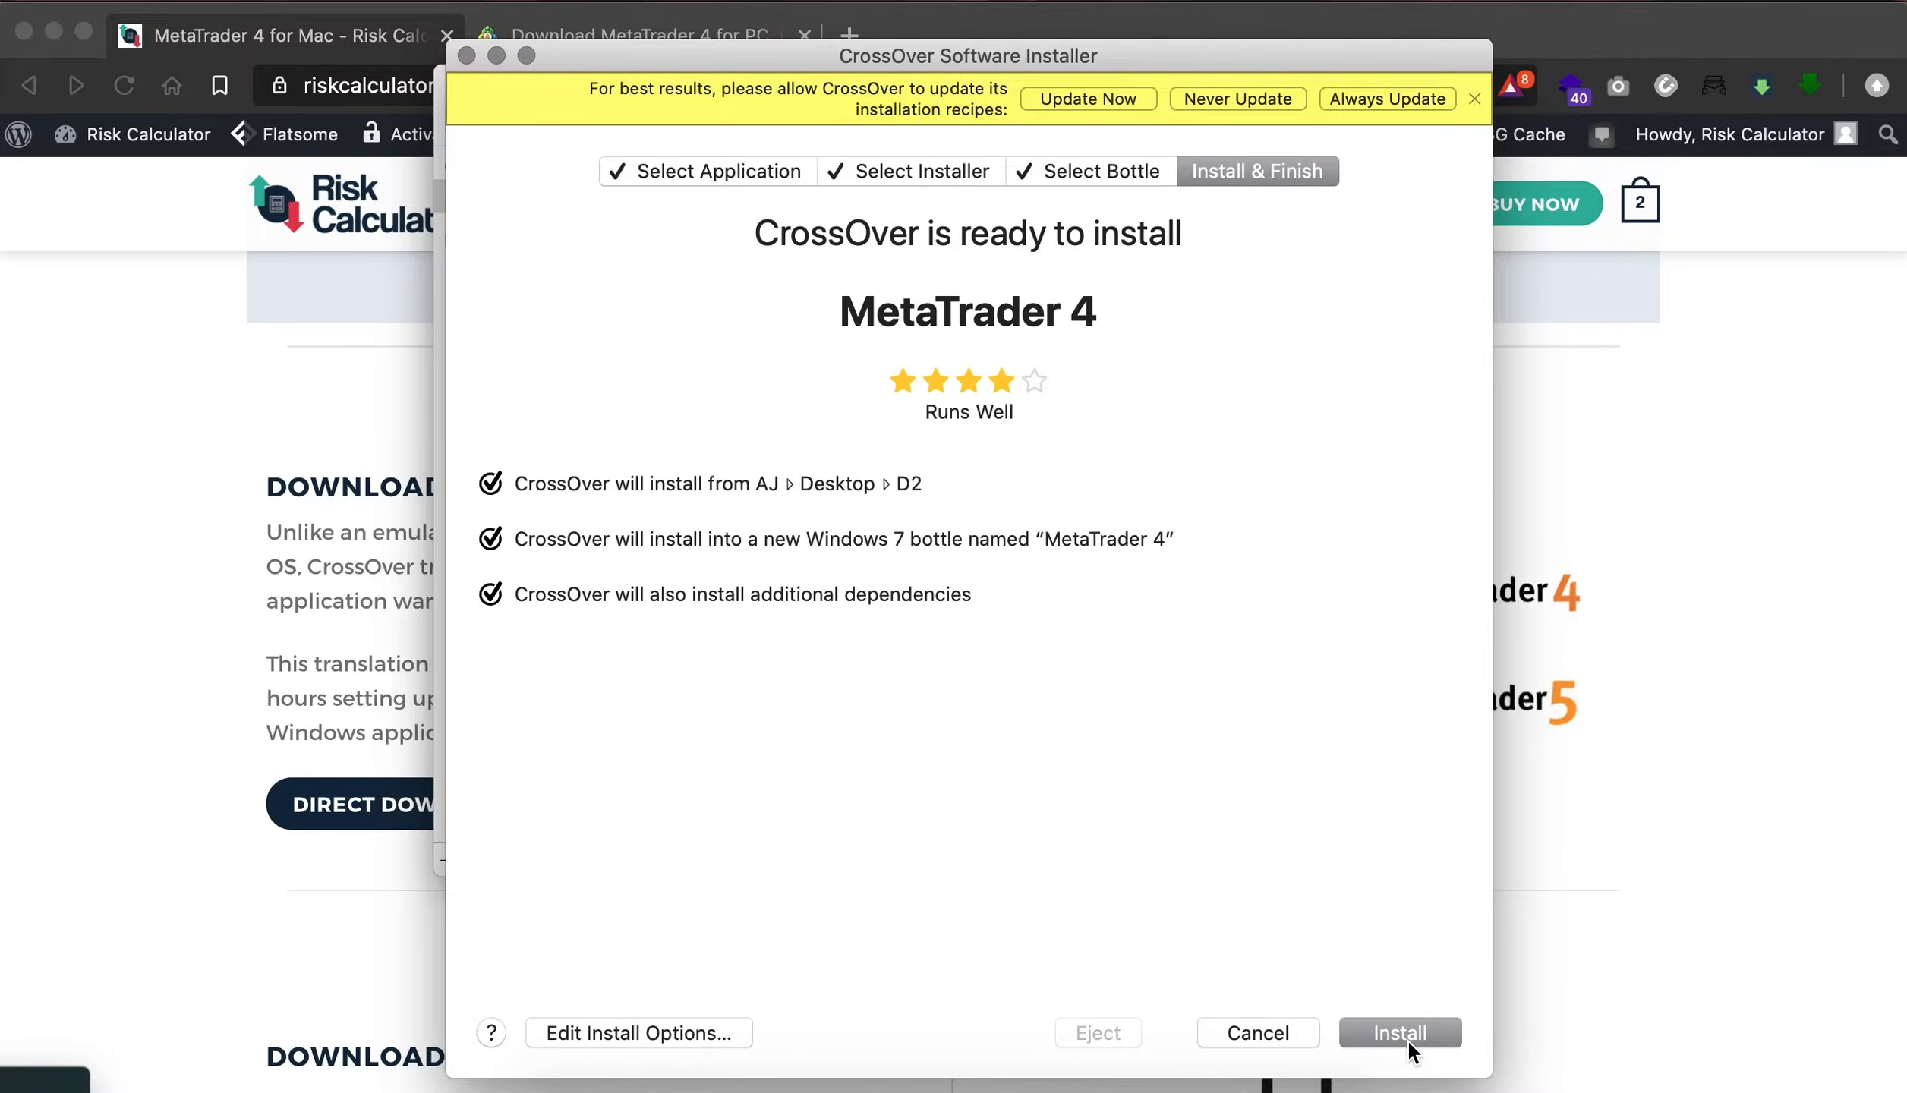
pyautogui.click(1400, 1033)
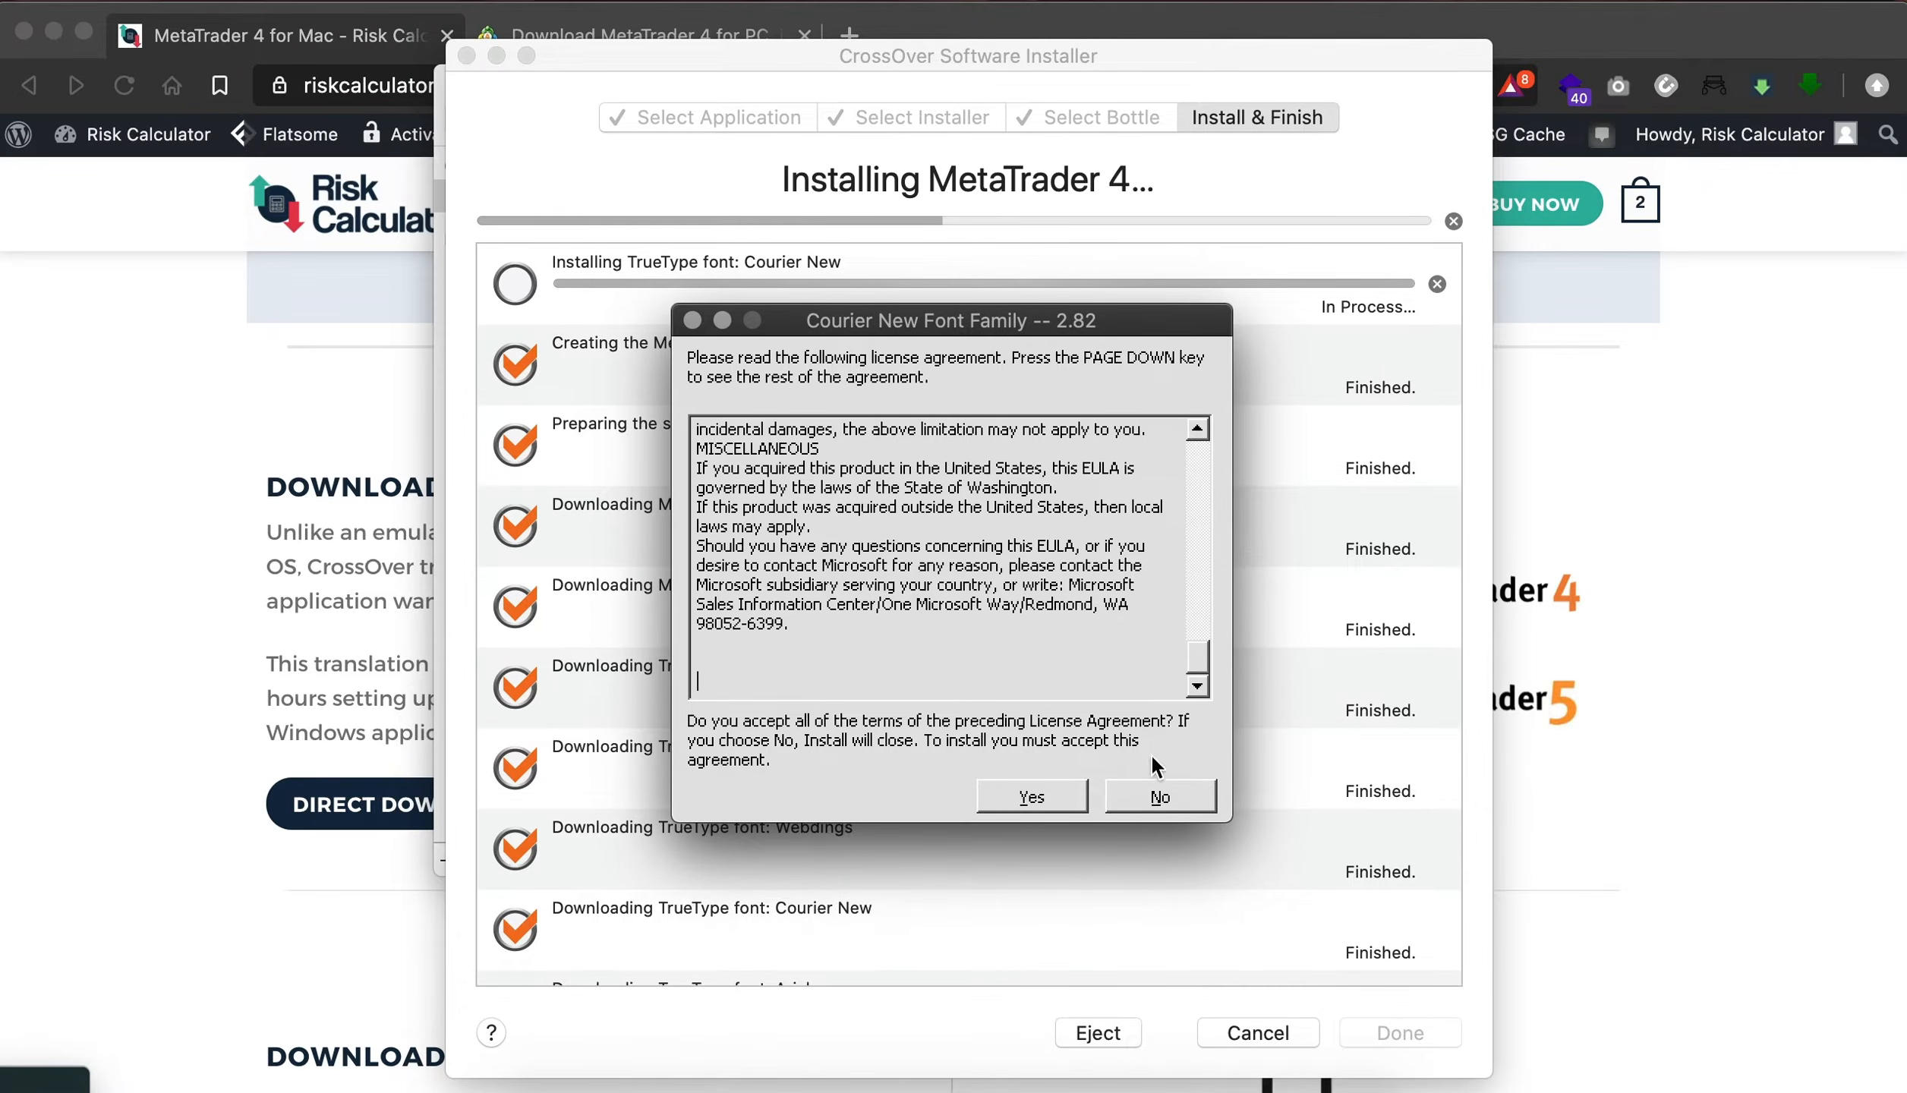
# - Accept the Courier New font license and complete the Microsoft XML Parser setup, accepting its license and leaving the customer information blank
pyautogui.click(1051, 797)
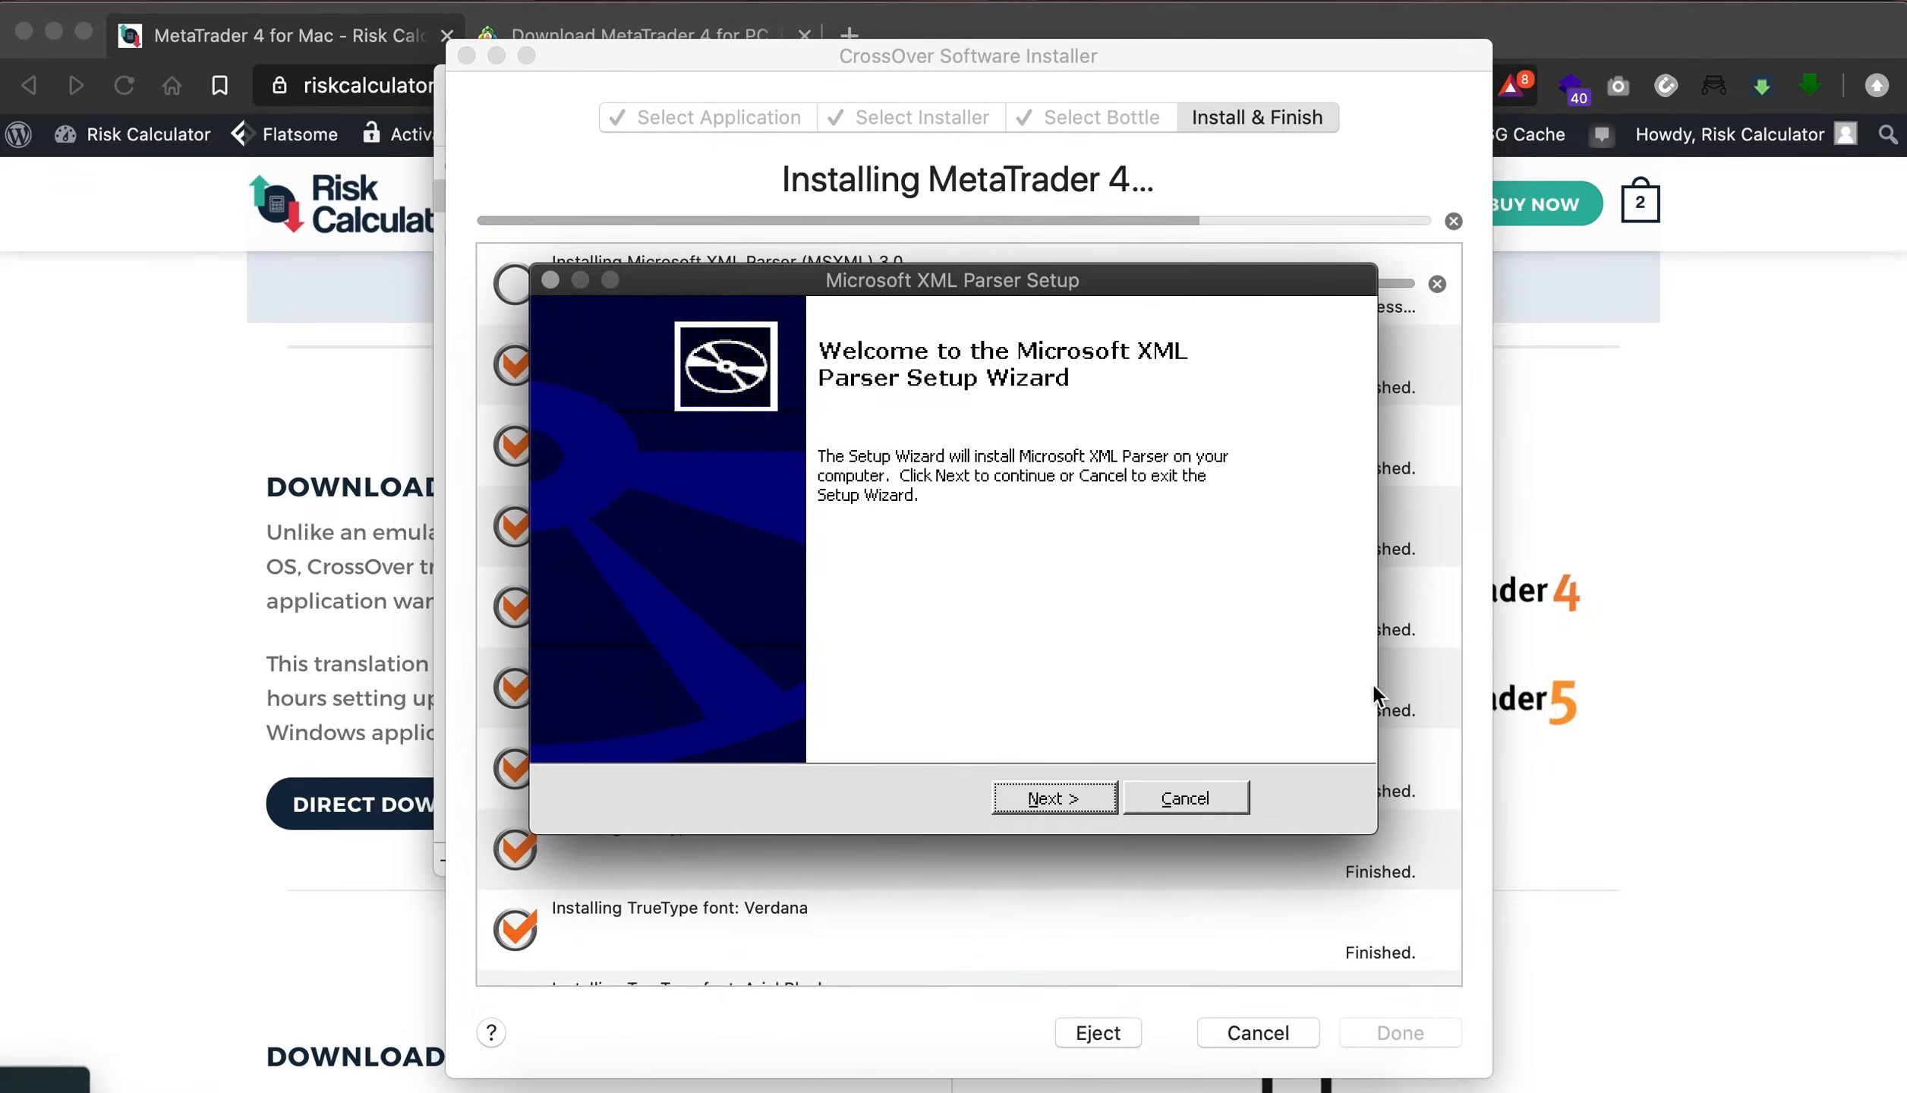
pyautogui.click(1035, 797)
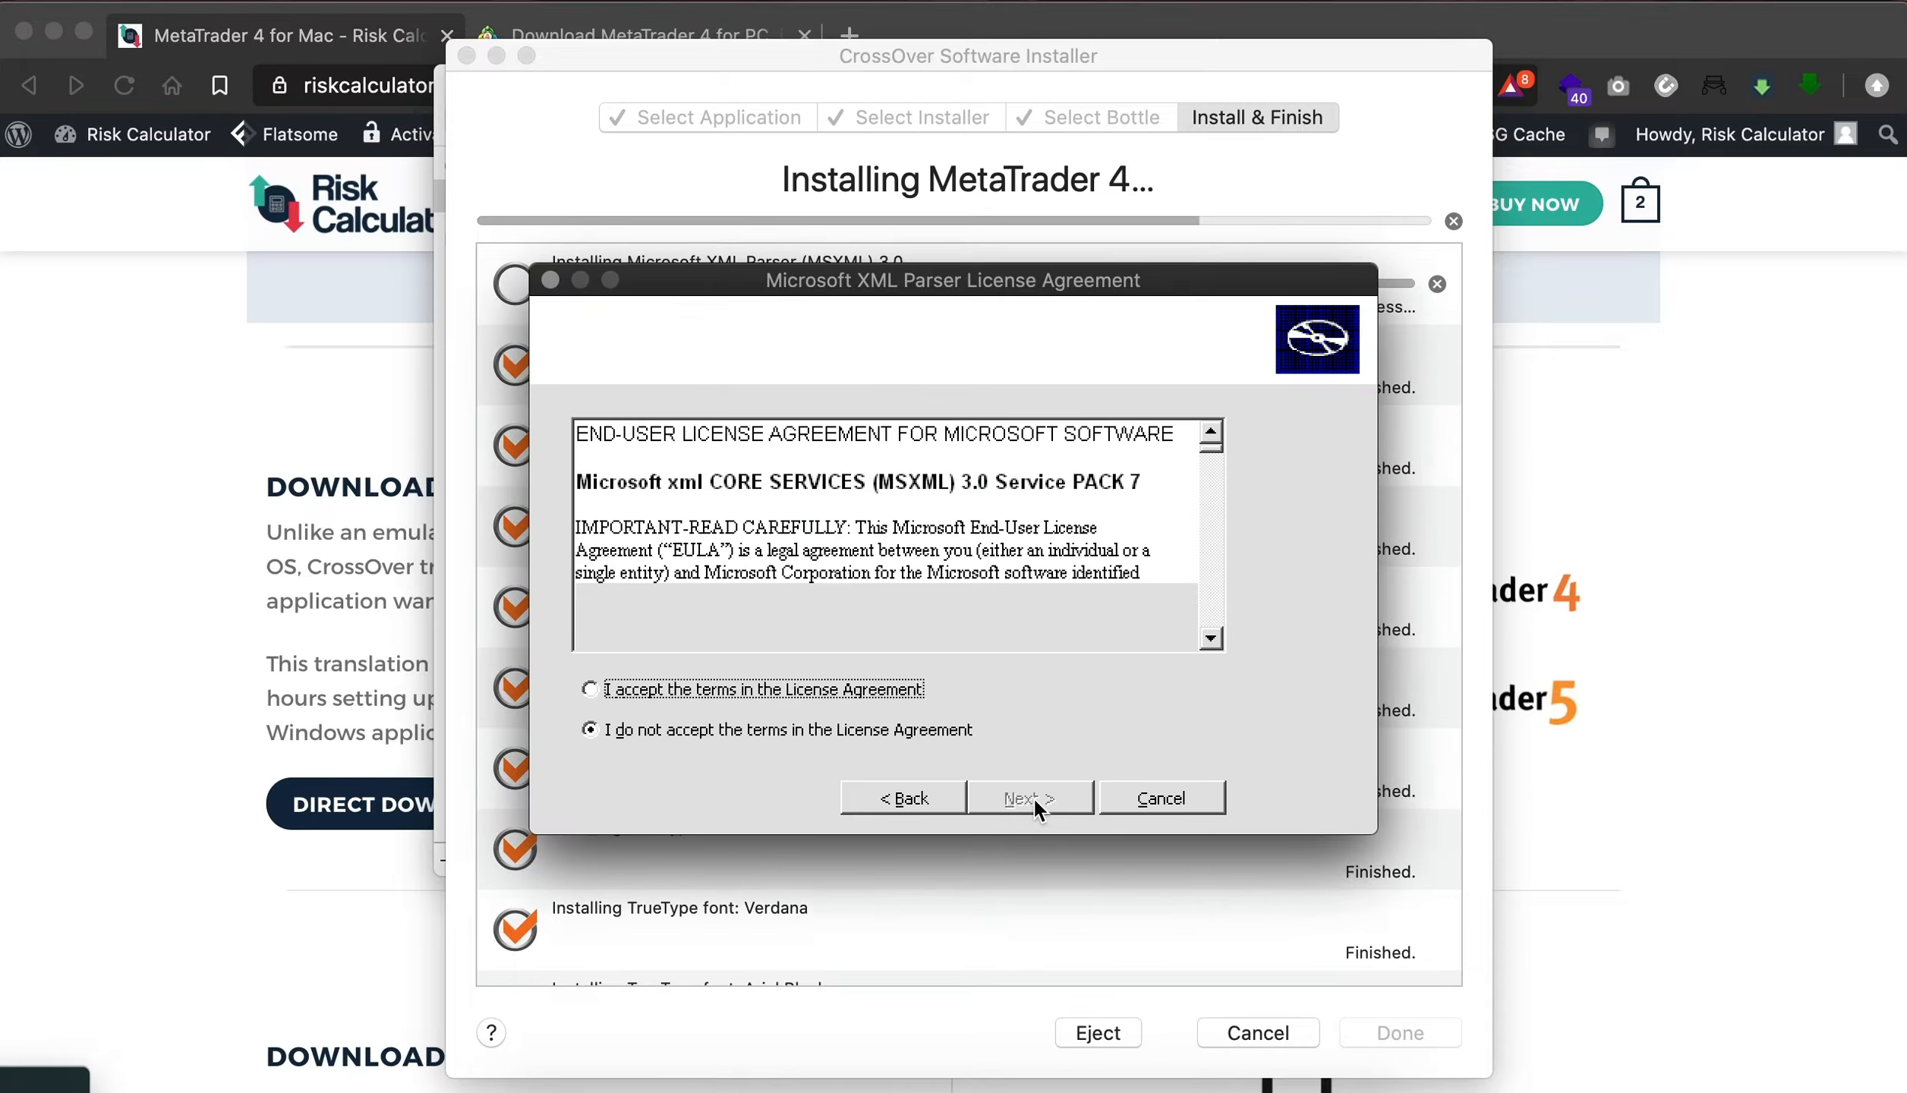
pyautogui.click(790, 692)
pyautogui.scroll(-10, 1048, 554)
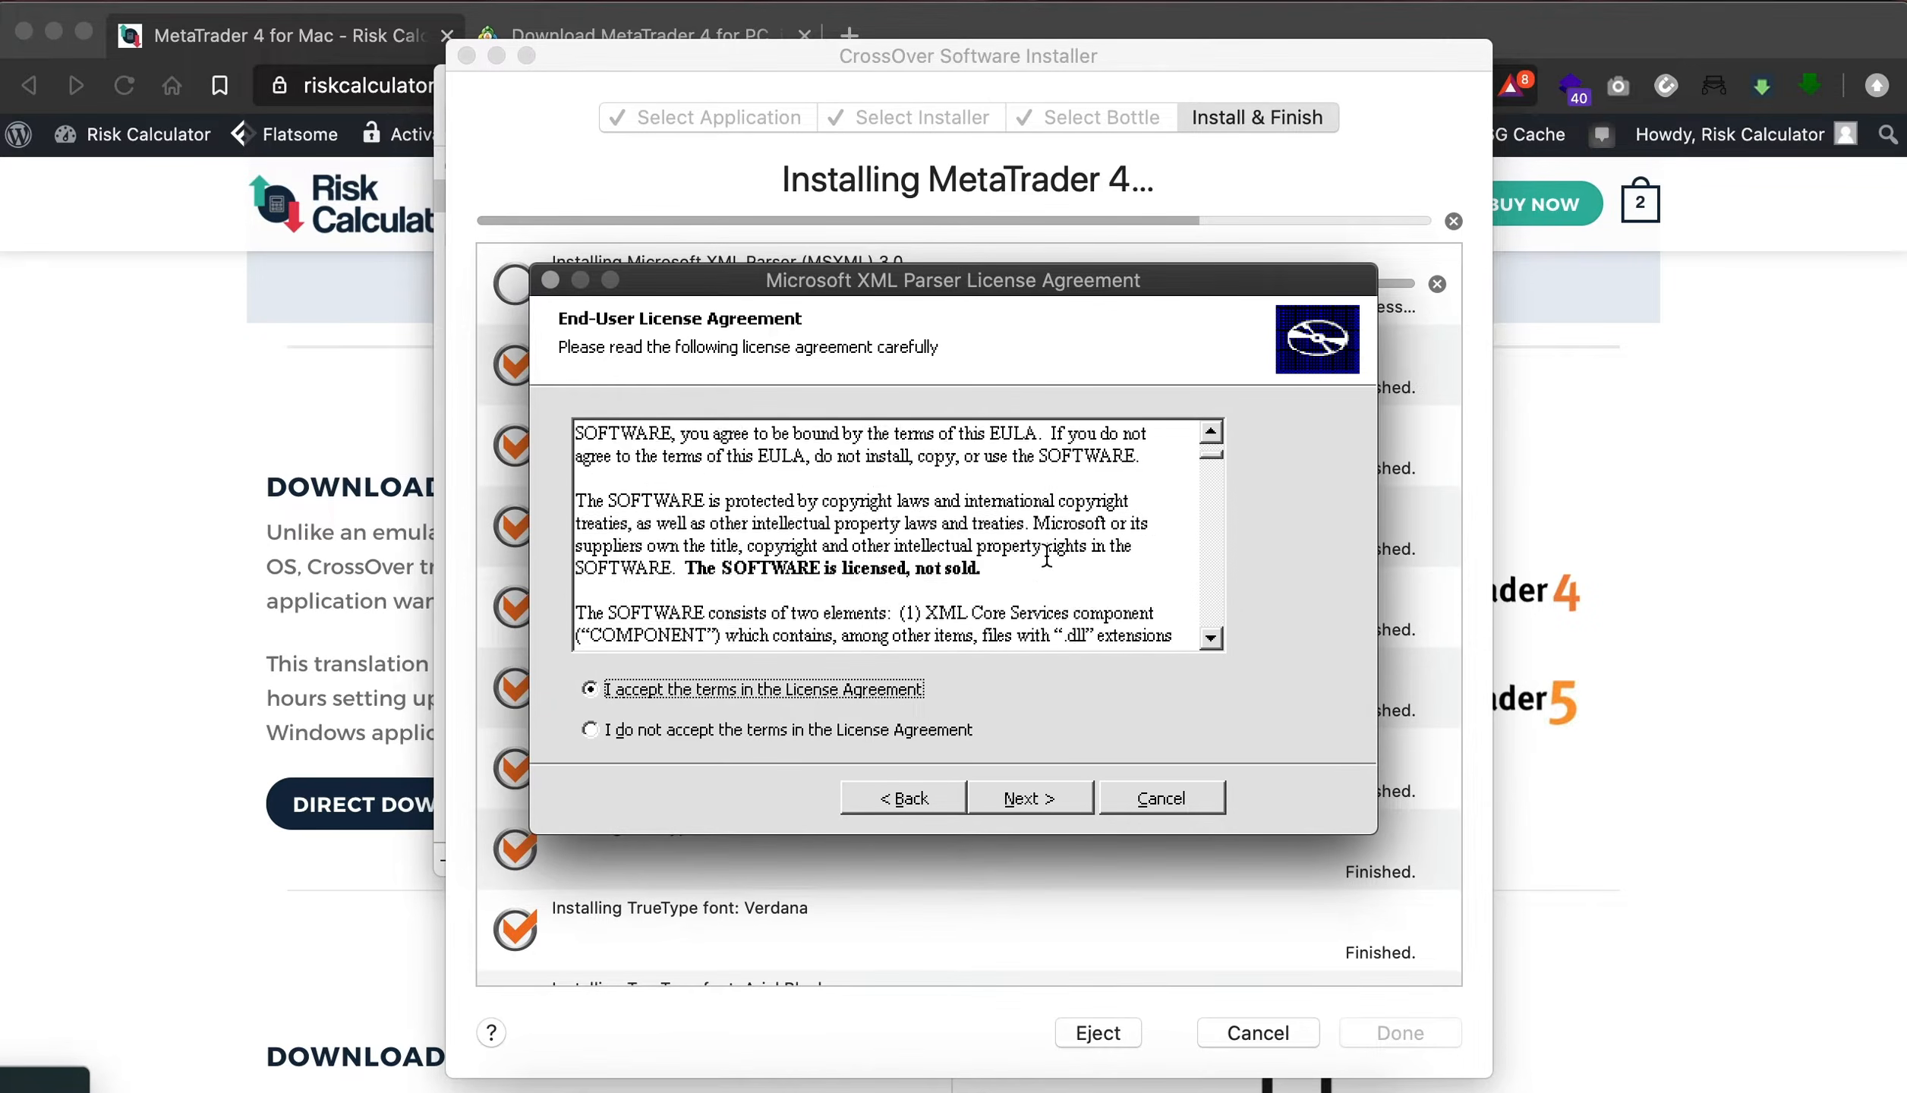
pyautogui.click(1051, 793)
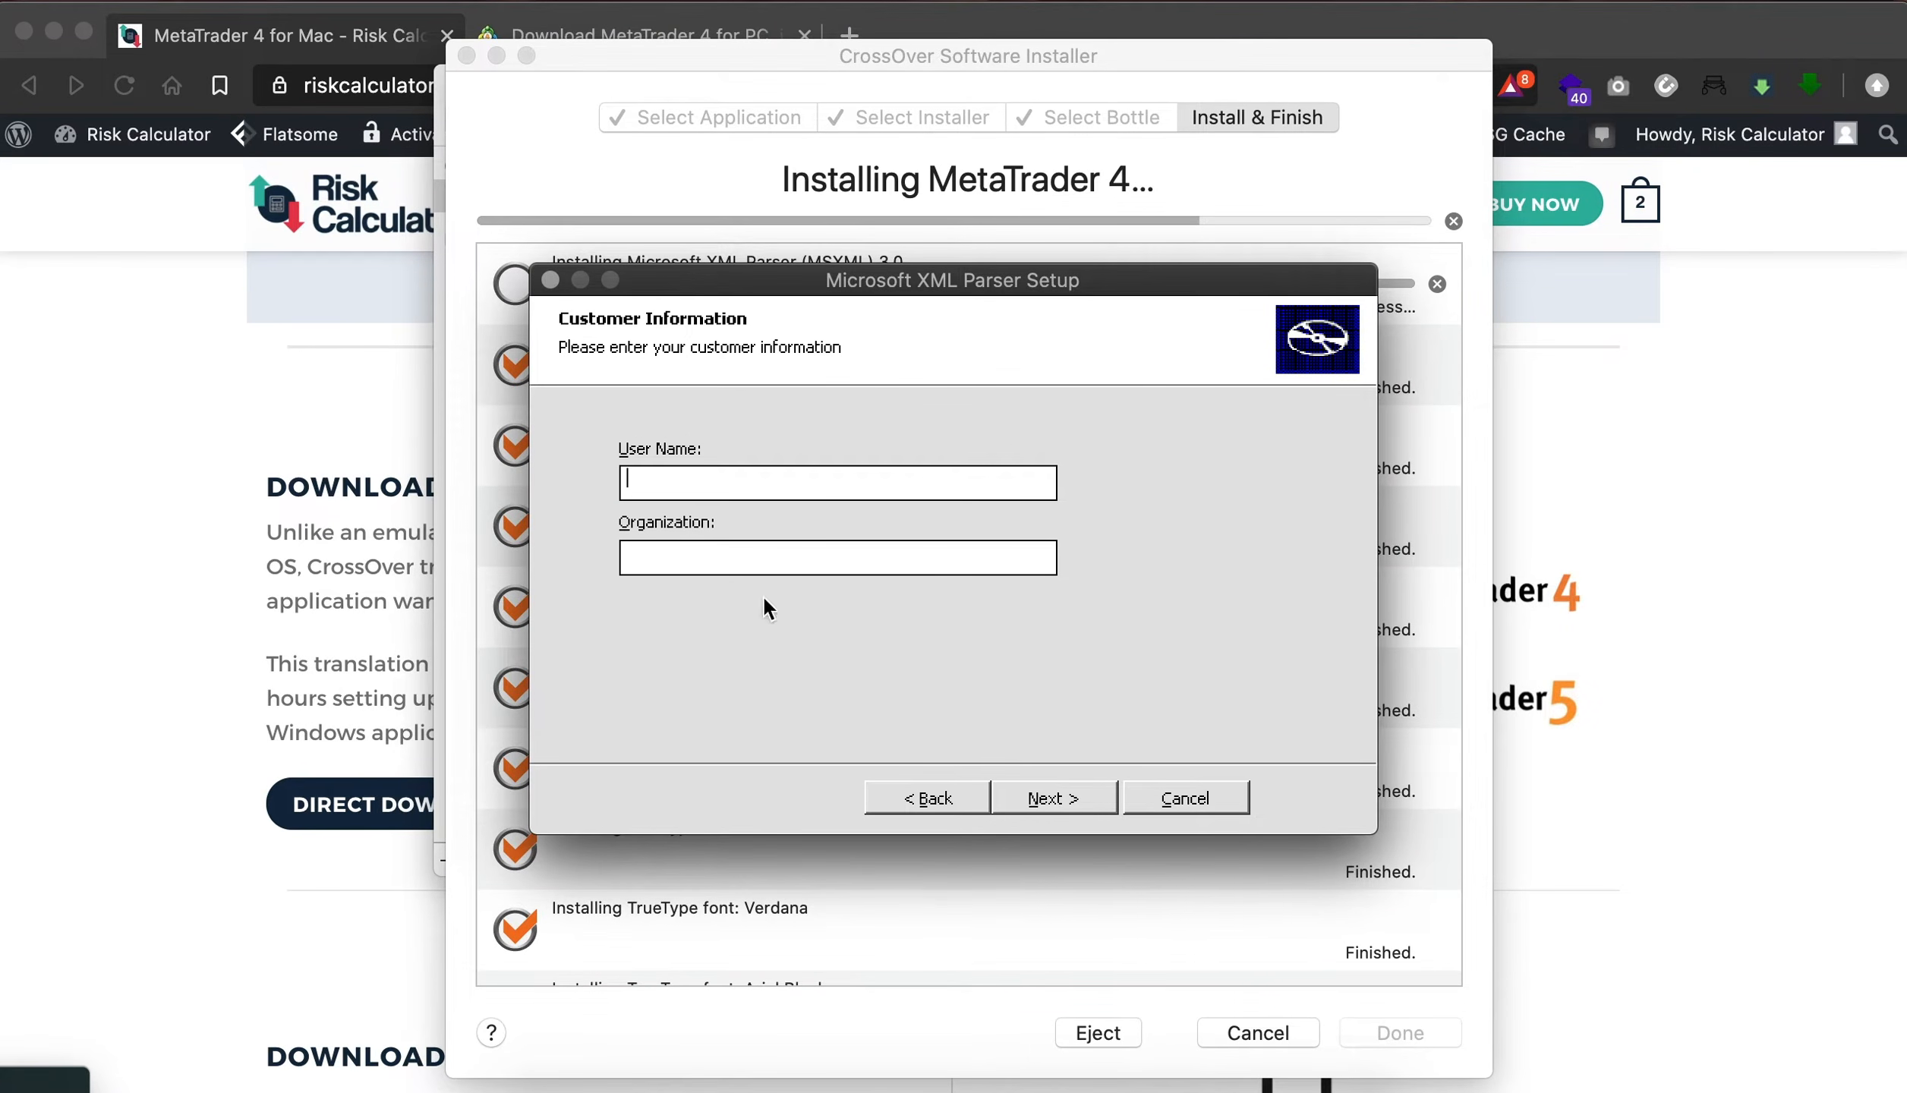
pyautogui.click(1064, 797)
pyautogui.click(1064, 787)
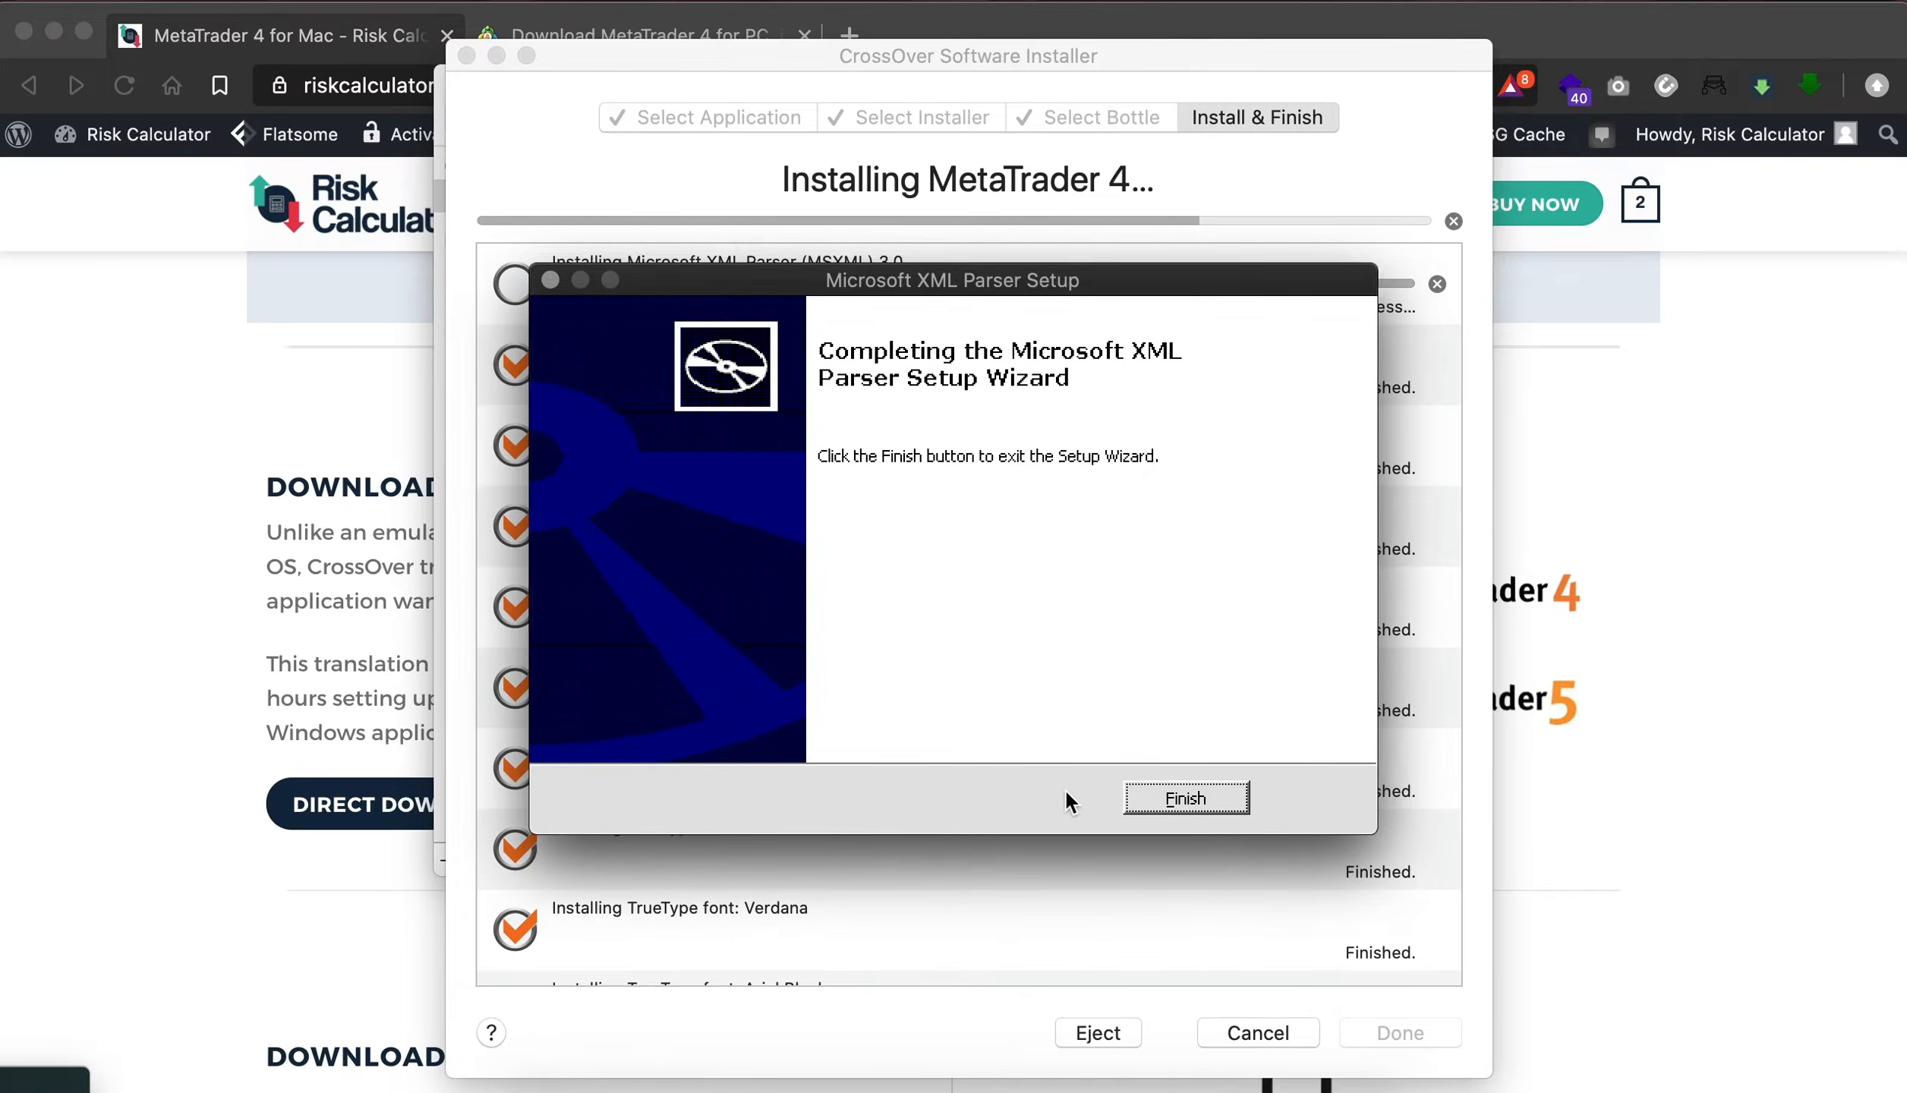
pyautogui.click(1175, 802)
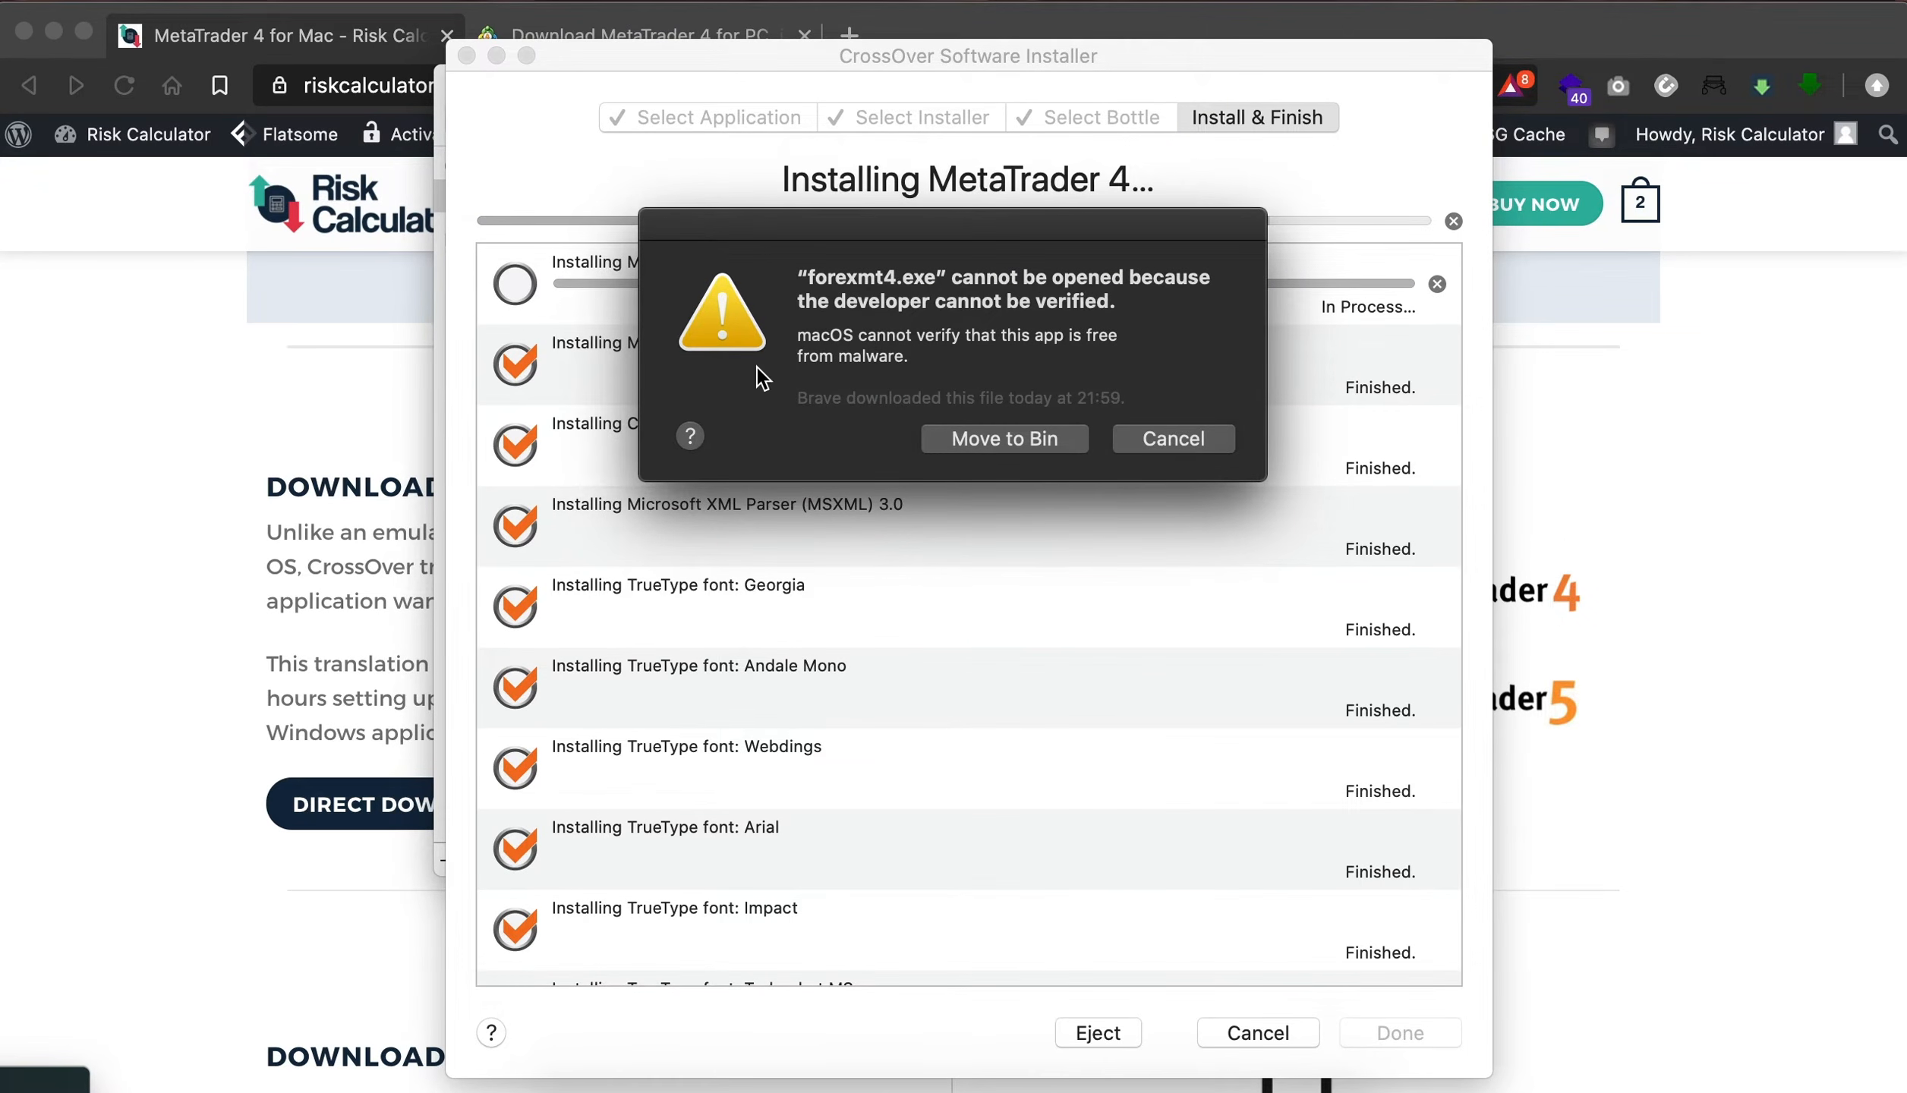
# - Dismiss the forexmt4.exe security alert without binning the file, and complete the FOREX.com US setup, agreeing to its license
pyautogui.click(1182, 444)
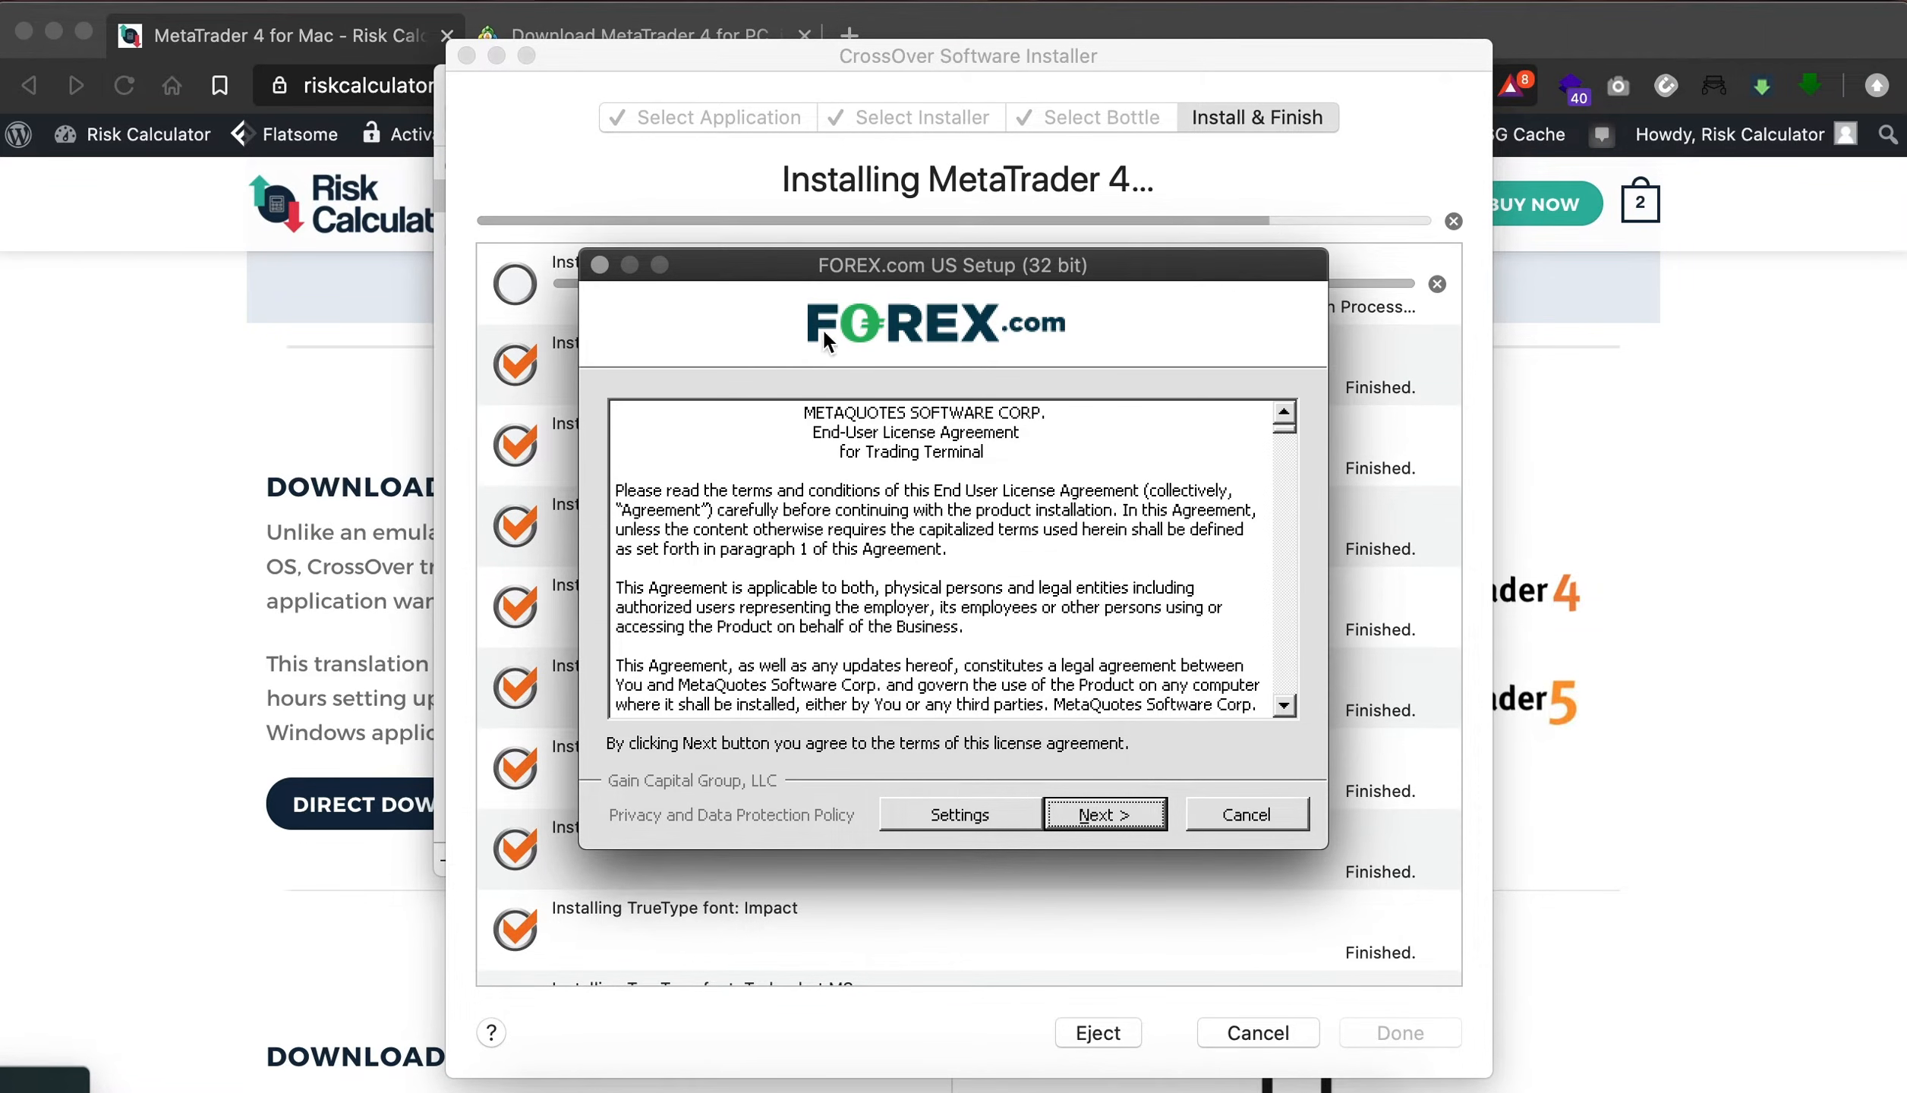
pyautogui.click(1120, 819)
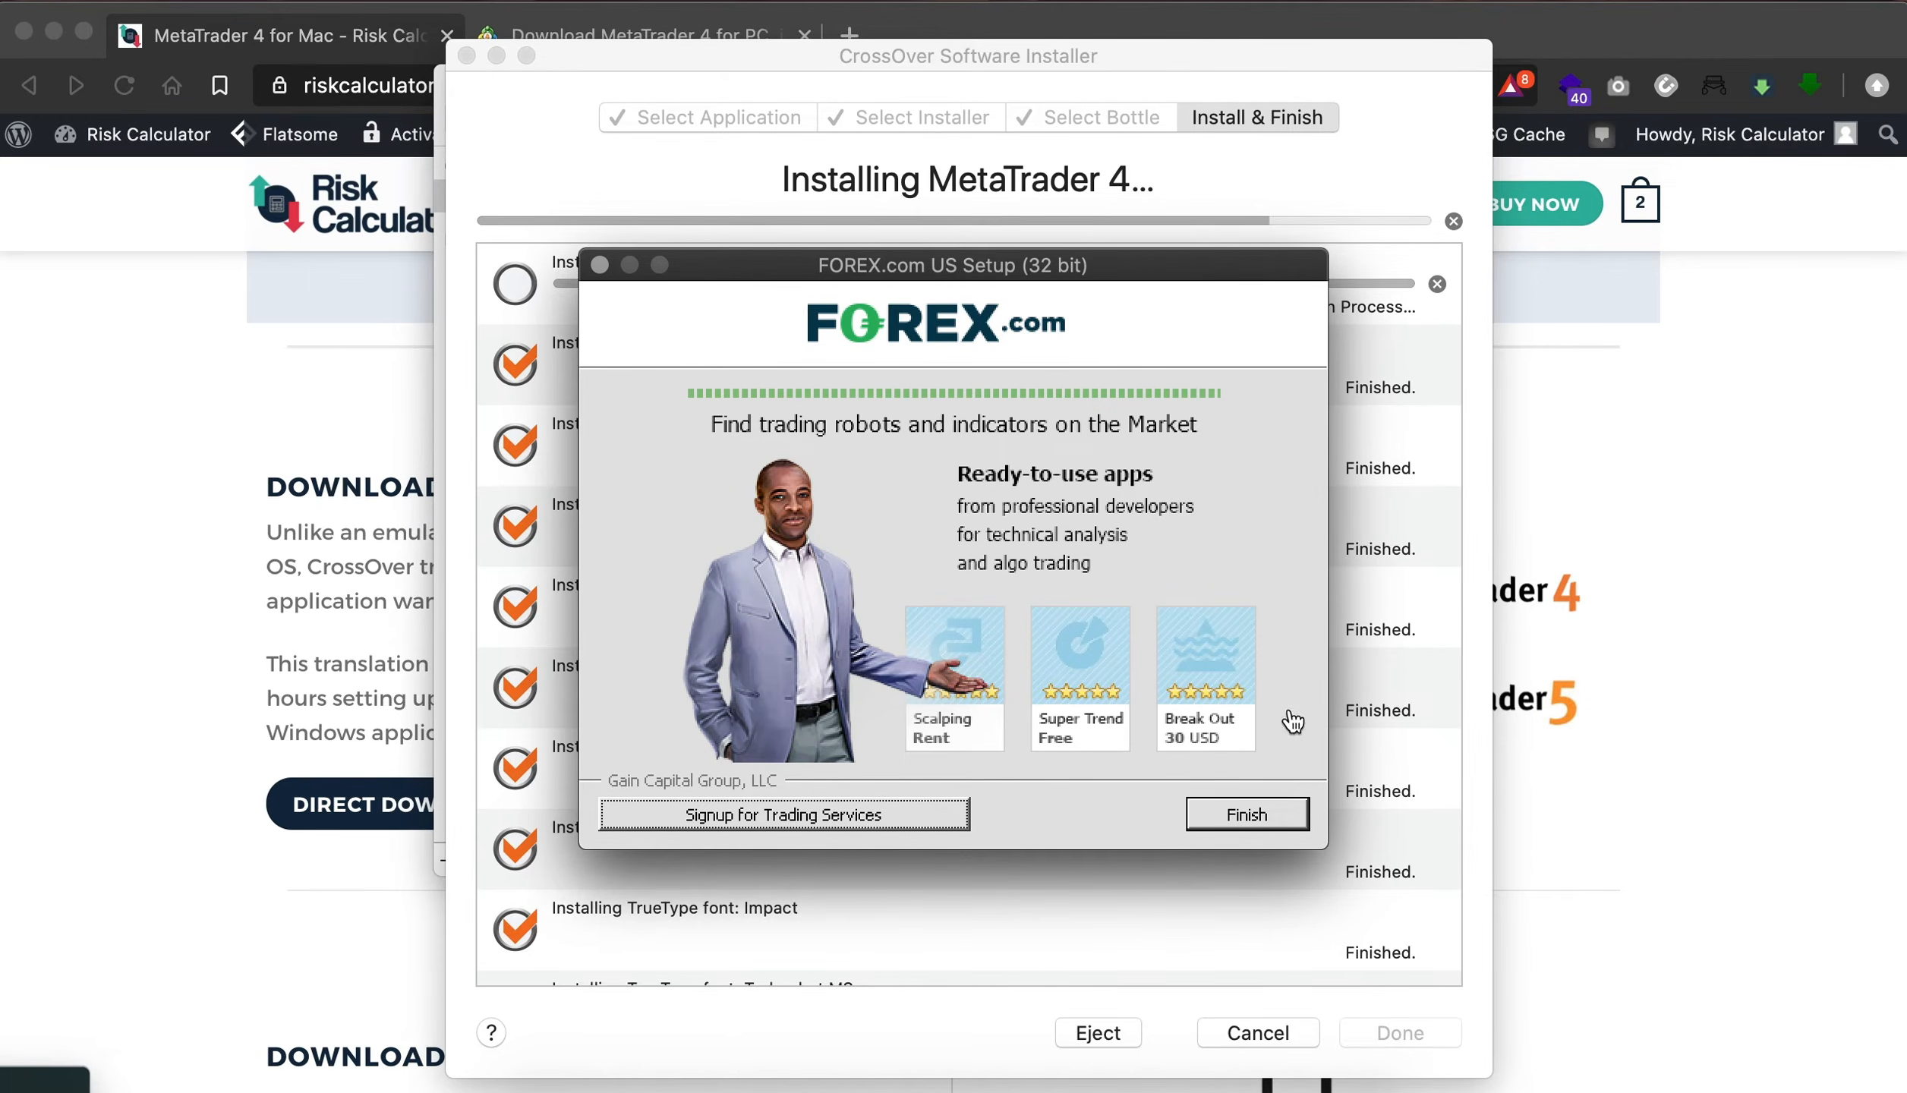
pyautogui.click(1269, 821)
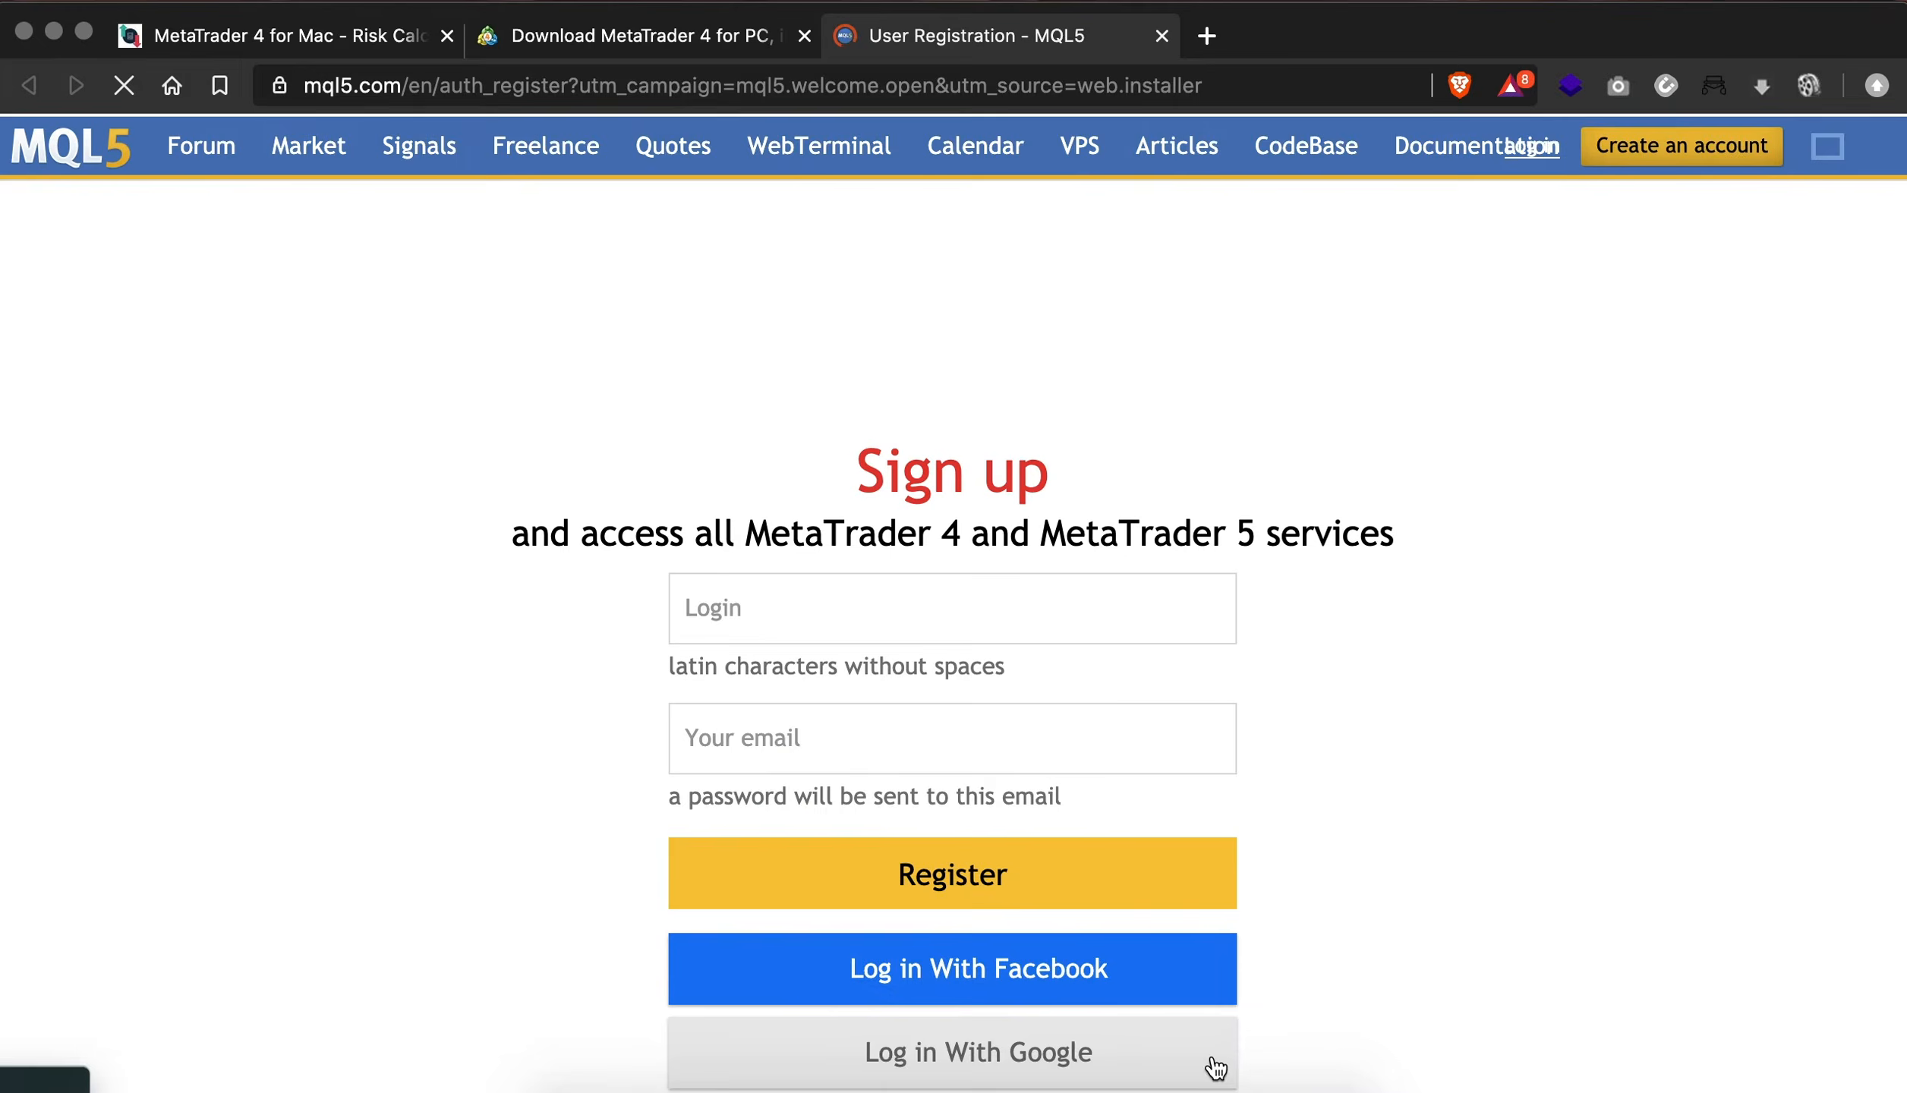
# - Return to the CrossOver installer, skip the failed MetaTrader 4 task and finish the installation
pyautogui.click(1256, 1089)
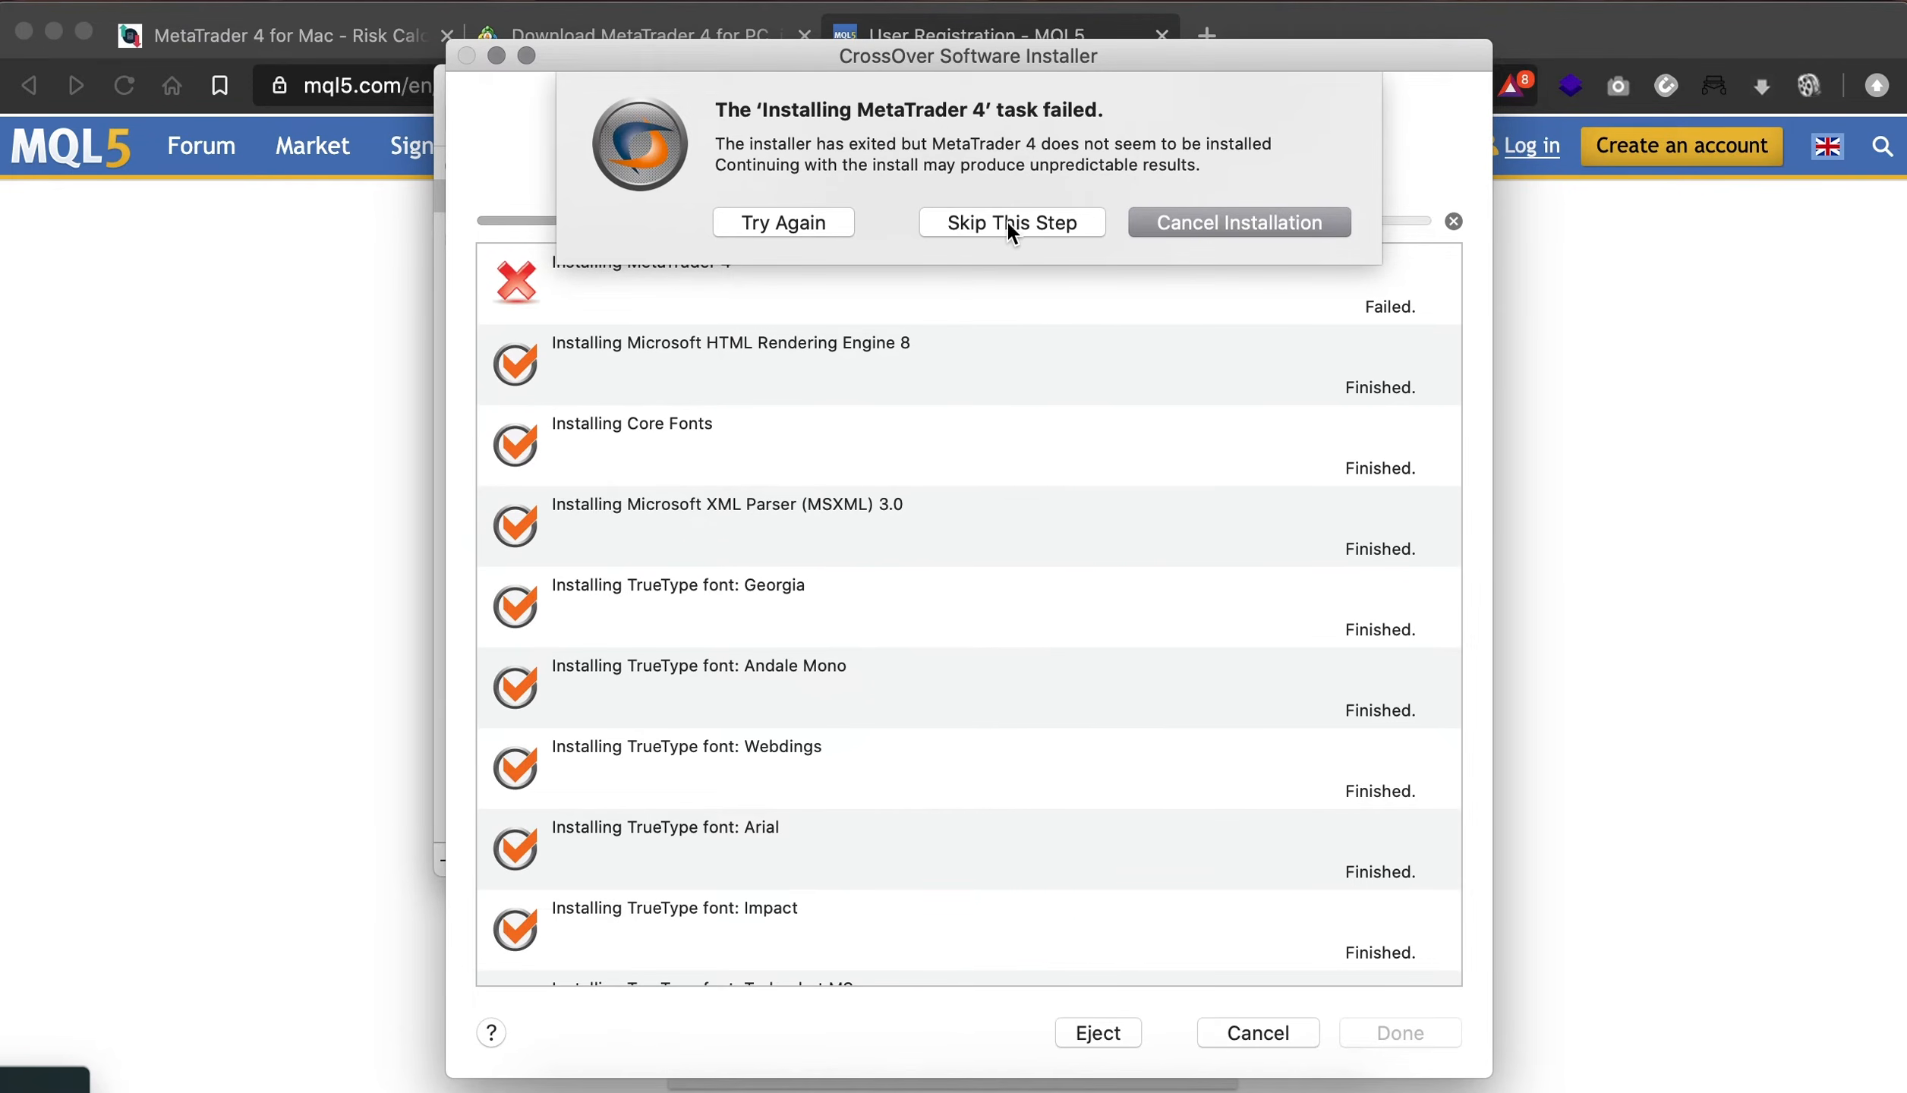
pyautogui.click(1055, 228)
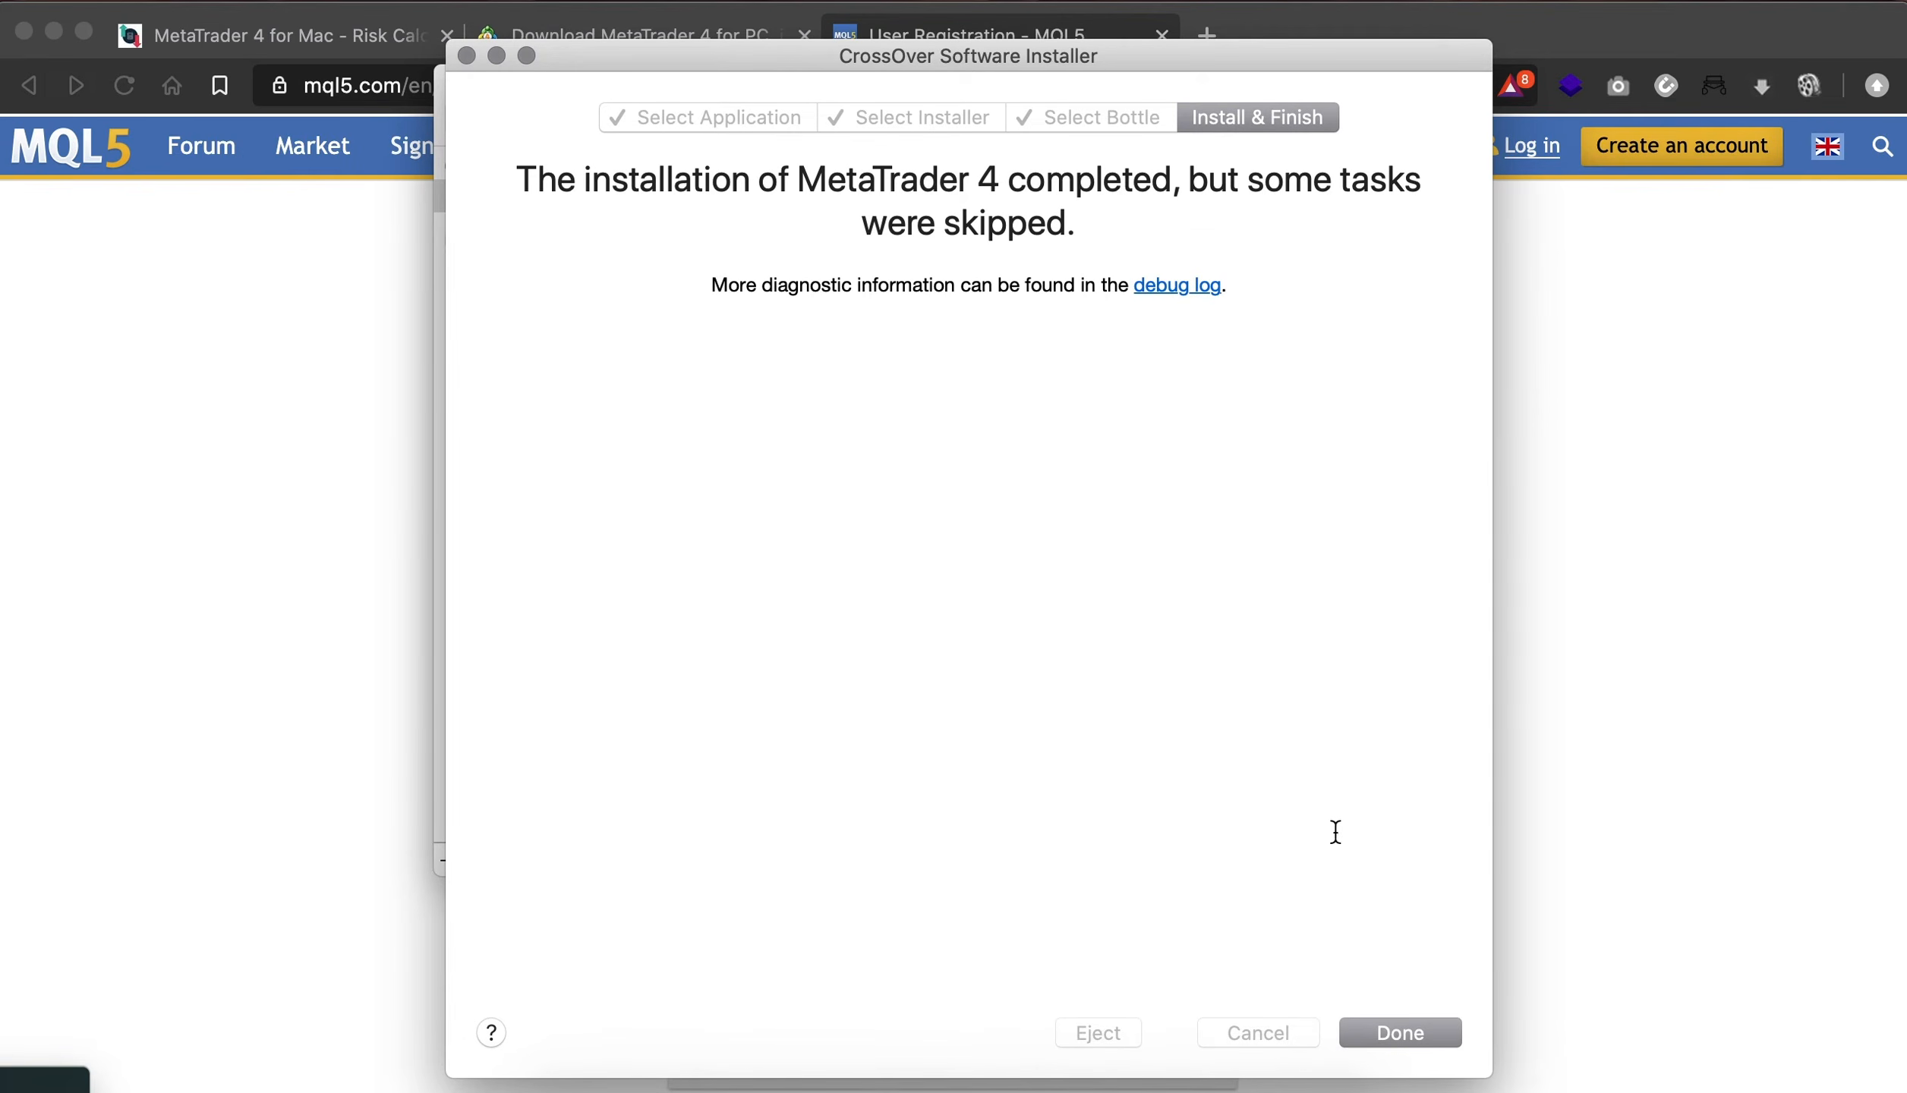
pyautogui.click(1400, 1028)
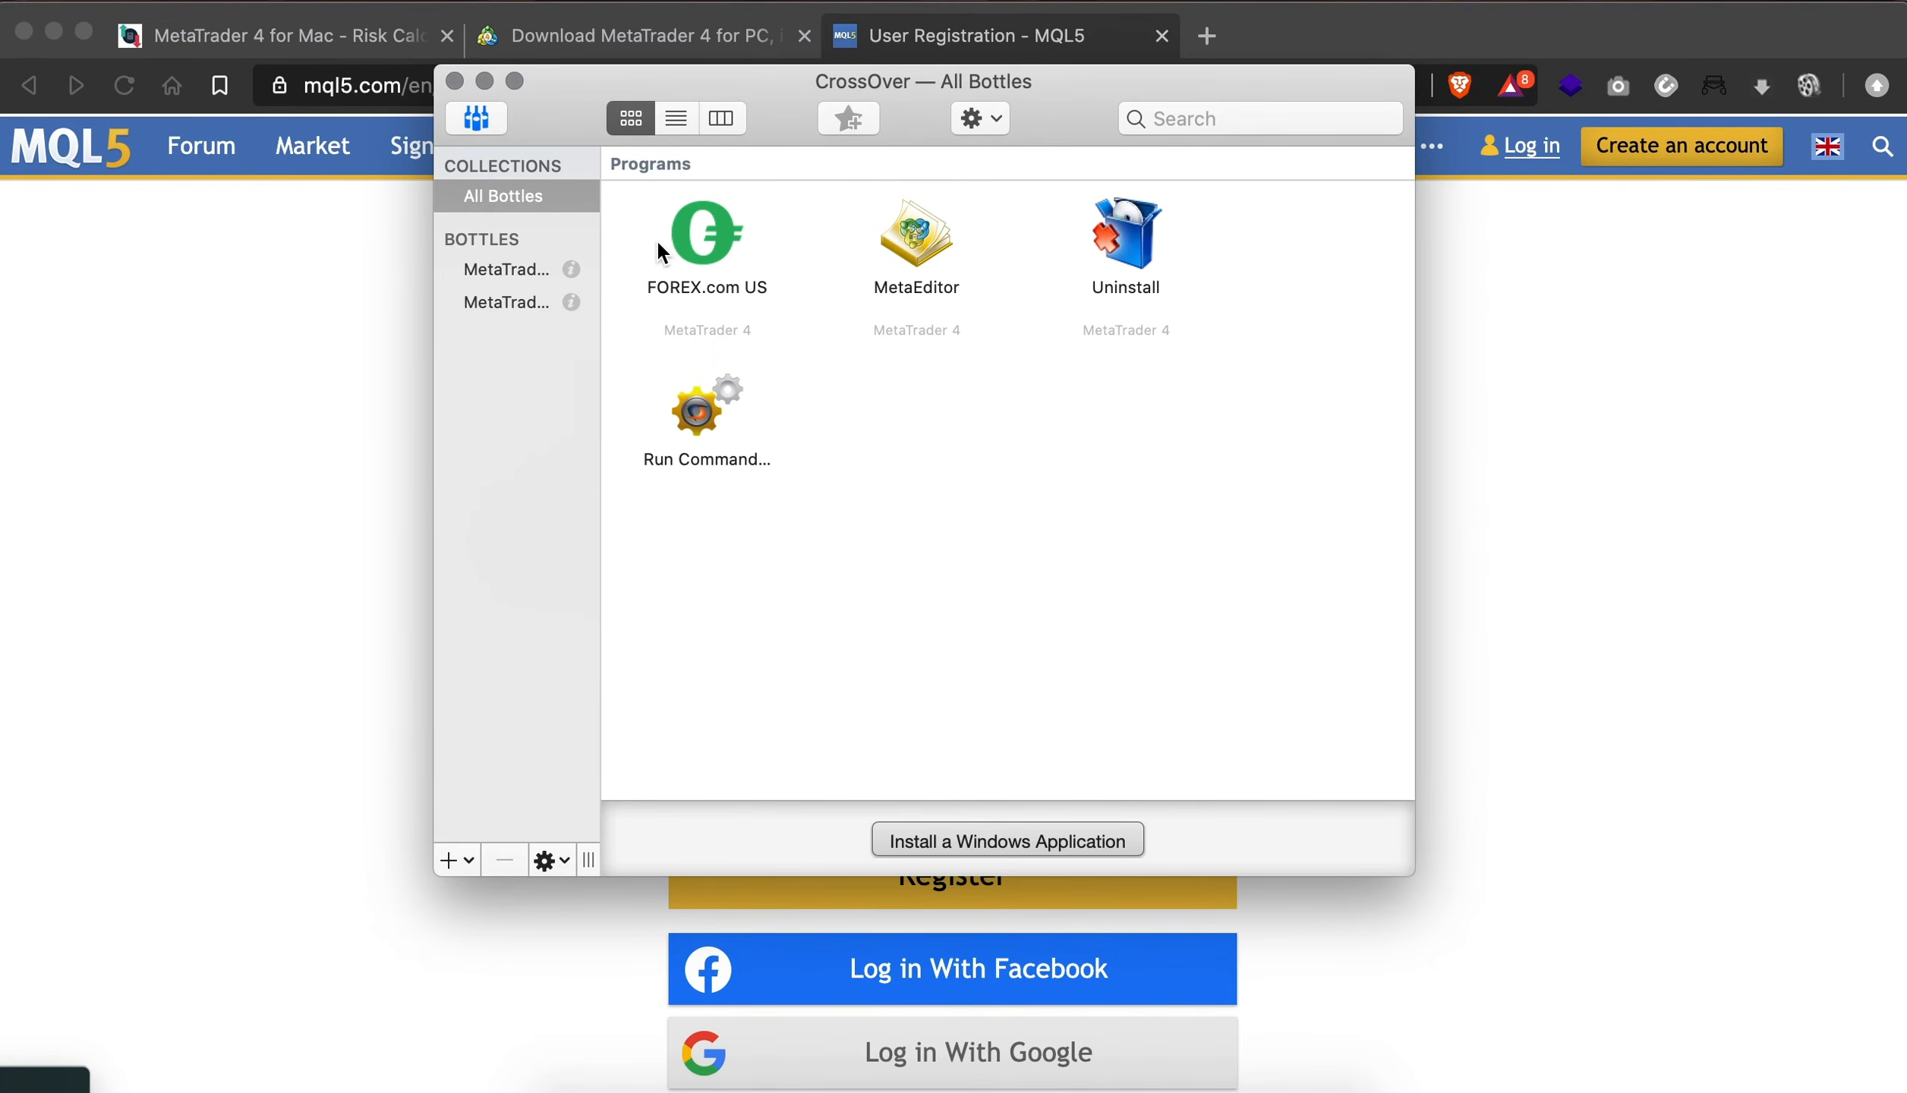
# - Launch the FOREX.com US program from the MetaTrader 4 bottle
pyautogui.doubleClick(690, 231)
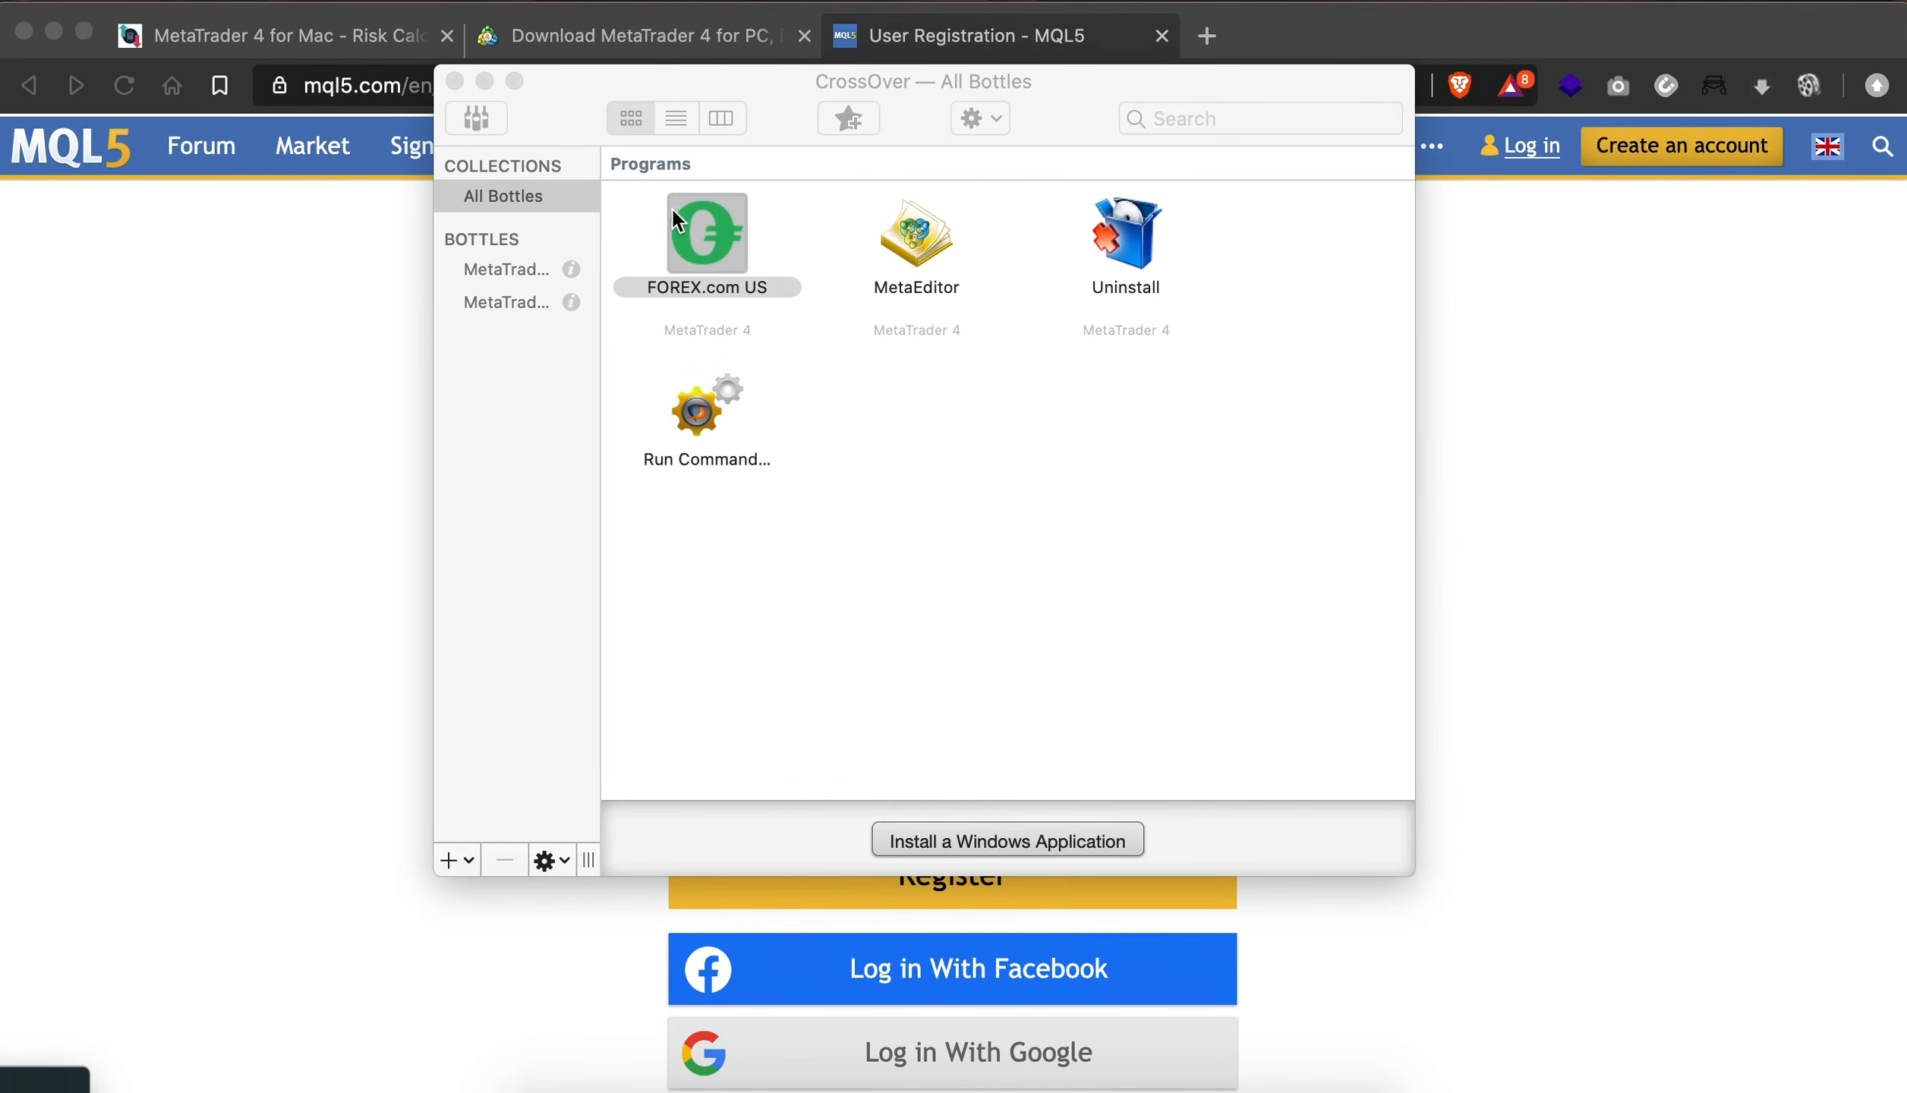
pyautogui.click(755, 271)
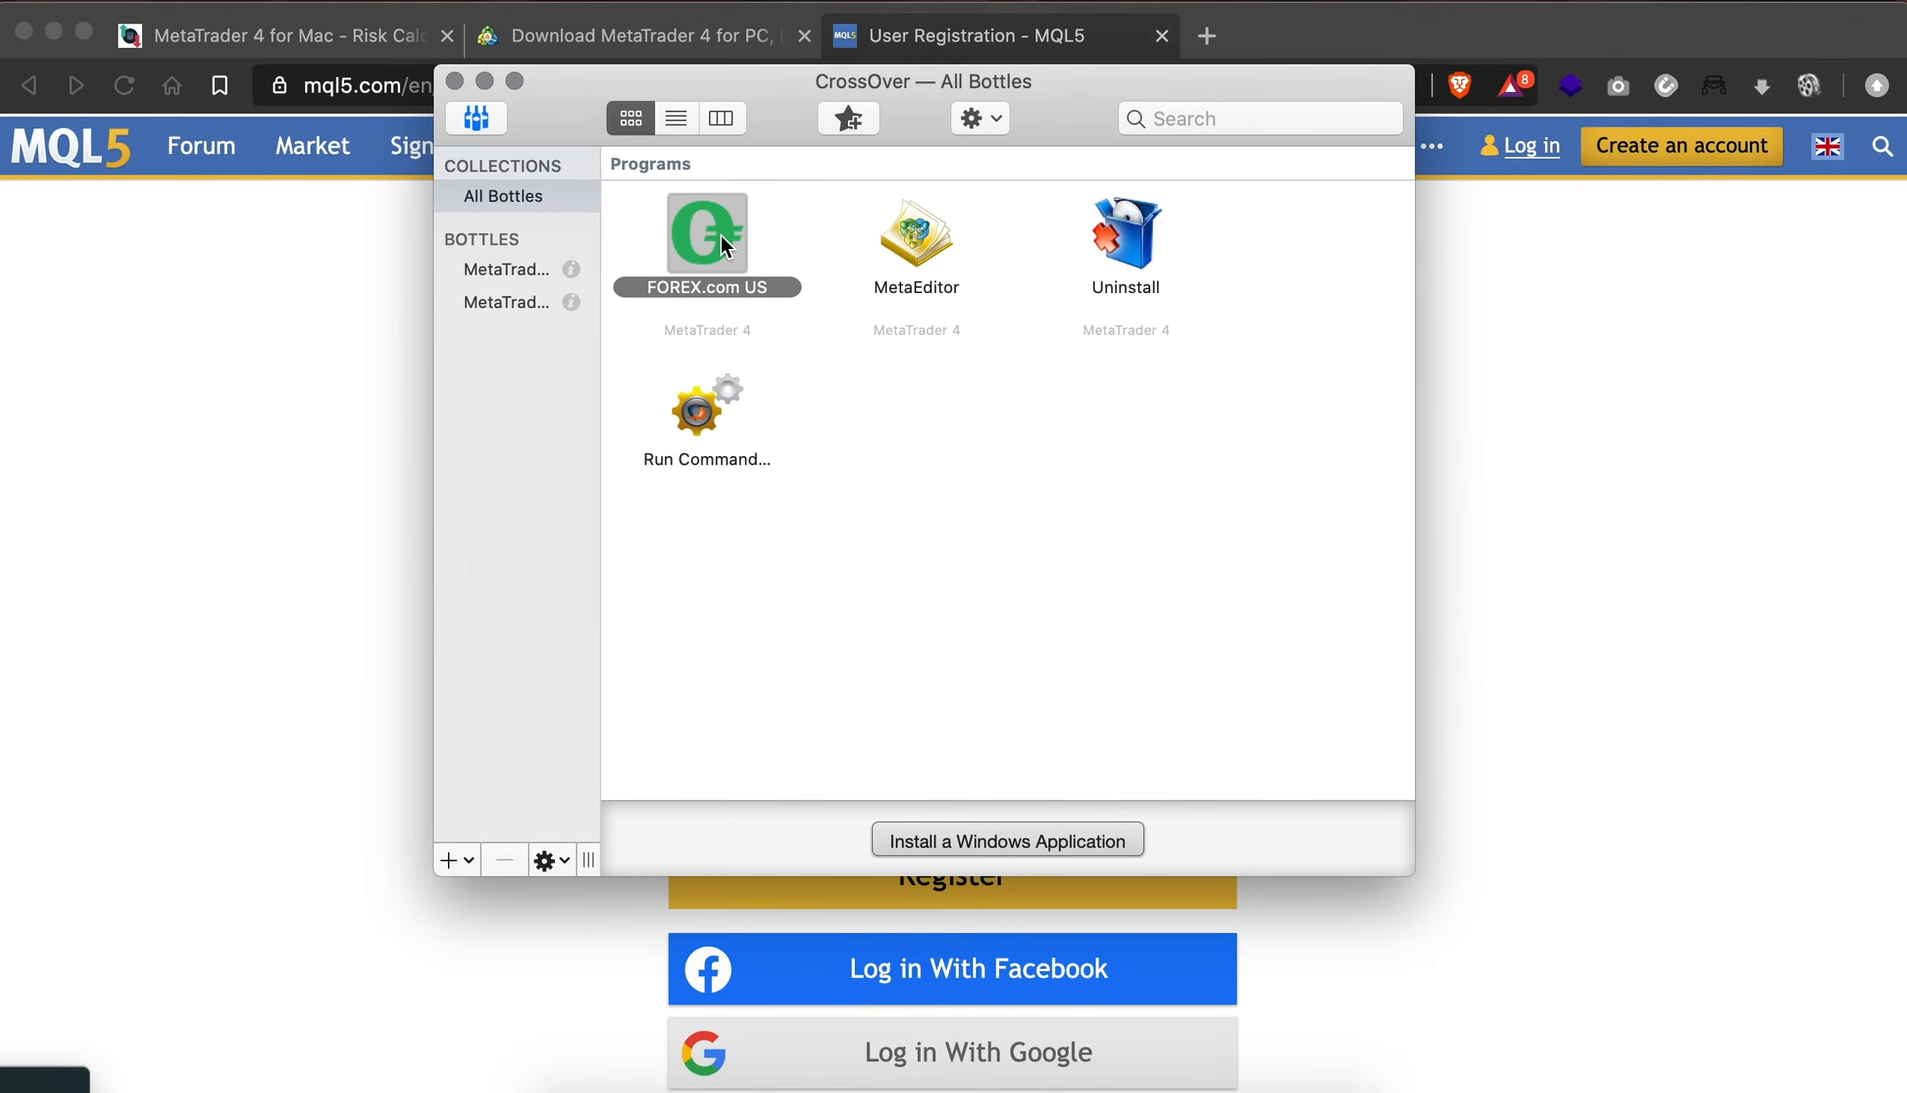